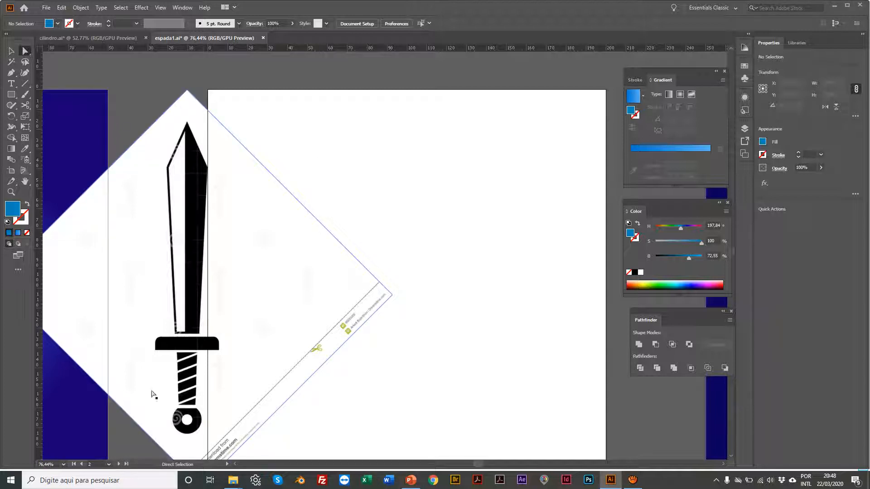
Examine the finished sword illustration on artboard 1, then the black reference sword beside artboard 2
{"action": "left_click", "coordinate": [82, 465]}
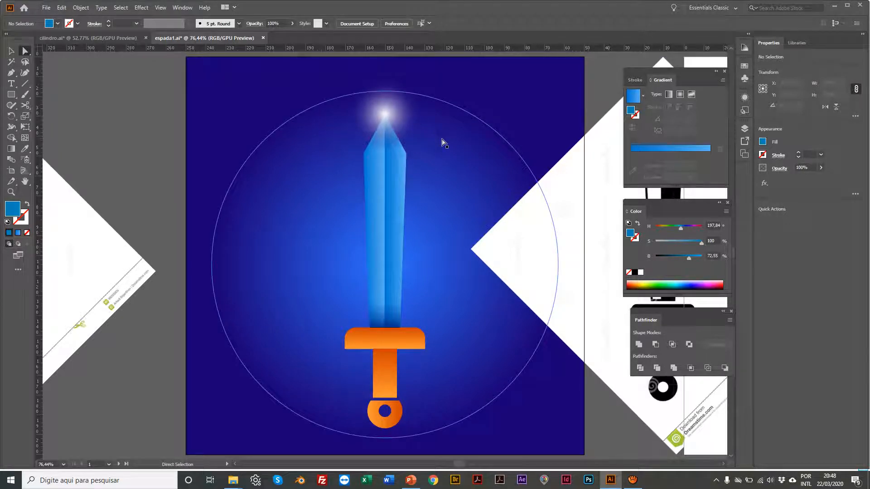
{"action": "left_click", "coordinate": [119, 464]}
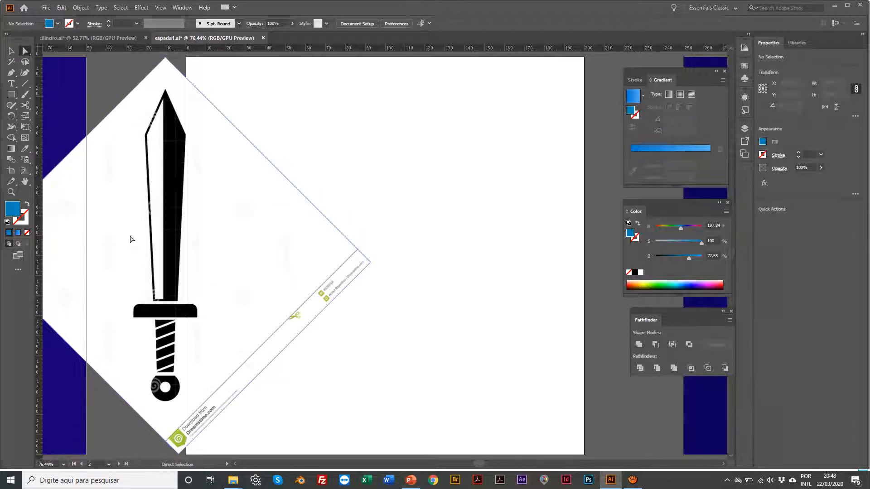
{"action": "scroll", "coordinate": [152, 186], "scroll_direction": "left", "scroll_amount": 1}
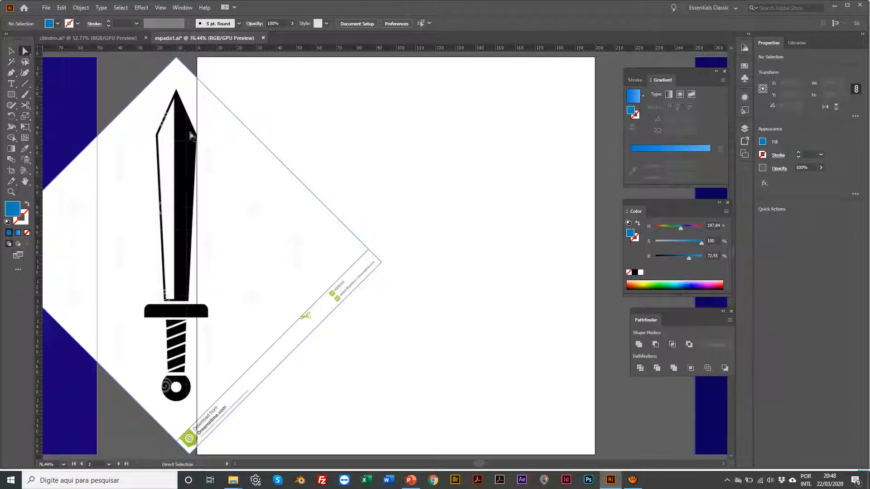
{"action": "scroll", "coordinate": [173, 95], "scroll_direction": "up", "scroll_amount": 1}
{"action": "scroll", "coordinate": [172, 95], "scroll_direction": "left", "scroll_amount": 3}
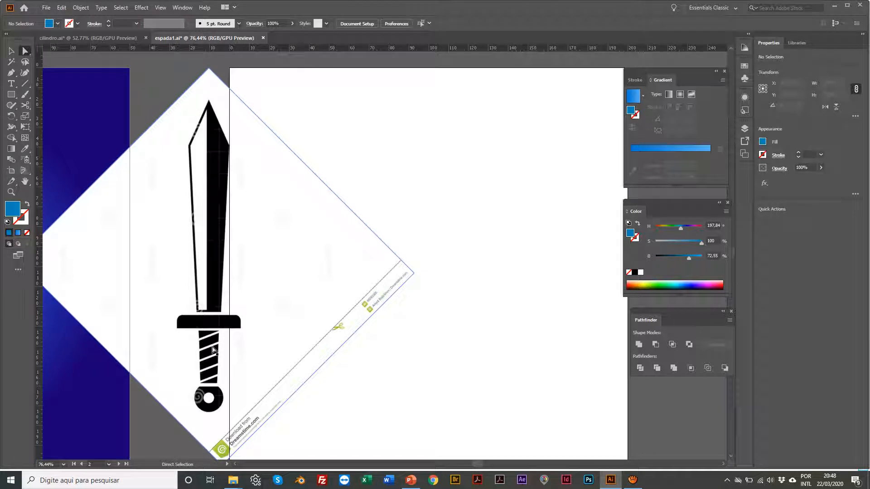
{"action": "scroll", "coordinate": [374, 215], "scroll_direction": "right", "scroll_amount": 4}
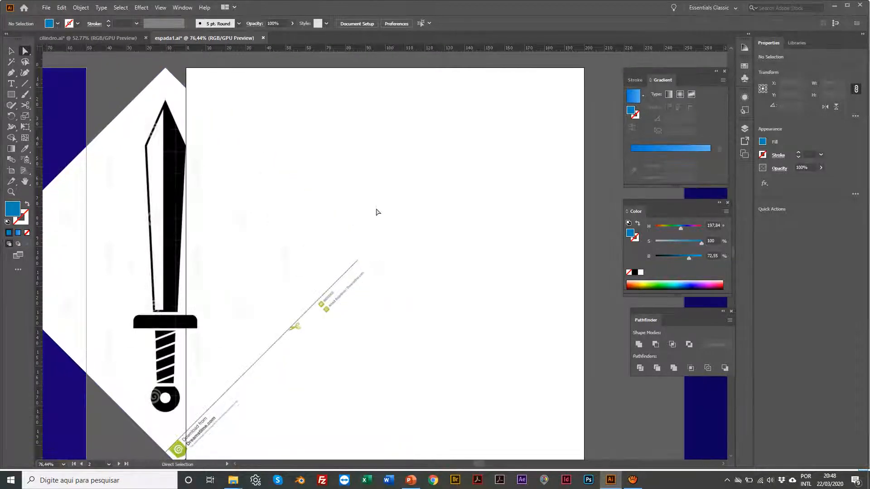
{"action": "scroll", "coordinate": [378, 212], "scroll_direction": "left", "scroll_amount": 4}
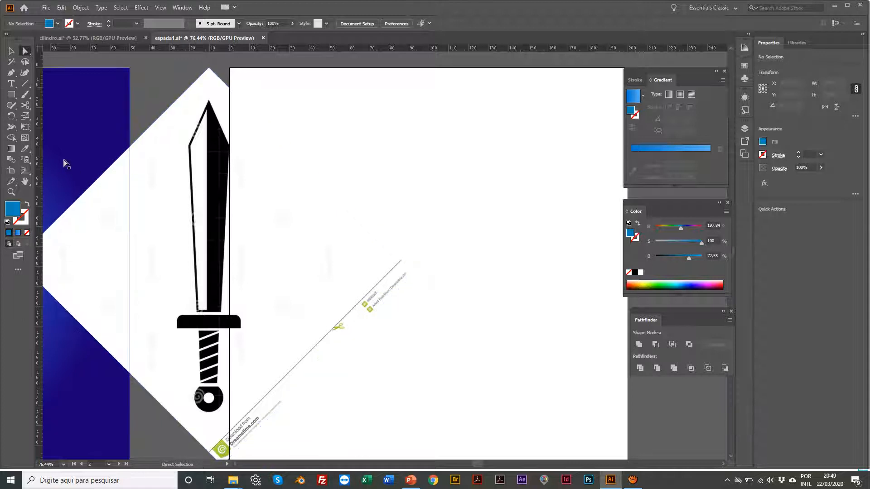
Activate the Rectangle tool with no fill and the last-used blue as the stroke colour
{"action": "left_click", "coordinate": [11, 97]}
{"action": "left_click", "coordinate": [26, 234]}
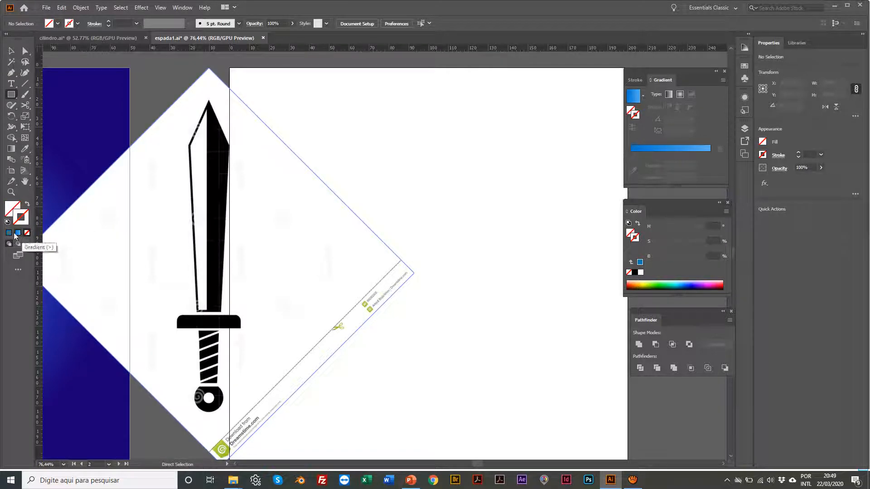
{"action": "left_click", "coordinate": [640, 263]}
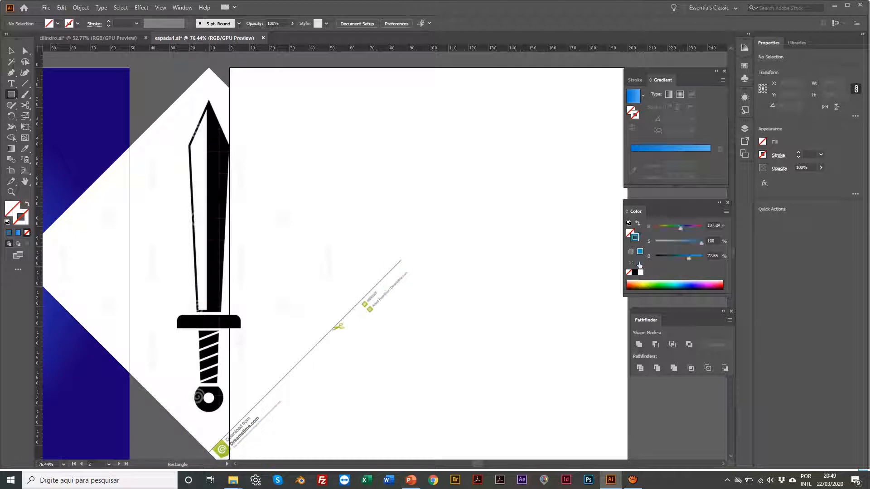
Set the stroke colour's hue to 200° and its brightness to 80%
{"action": "left_click", "coordinate": [711, 226]}
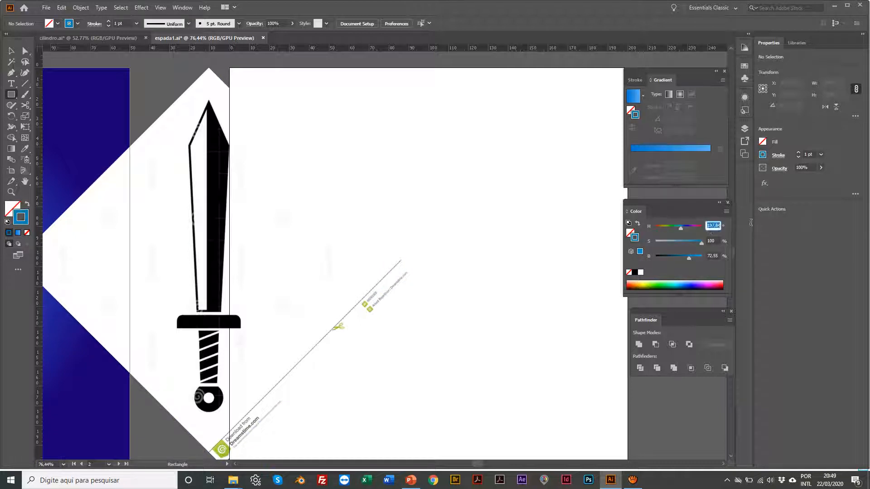
{"action": "key", "text": "Tab"}
{"action": "key", "text": "Tab"}
{"action": "type", "text": "600"}
{"action": "key", "text": "Return"}
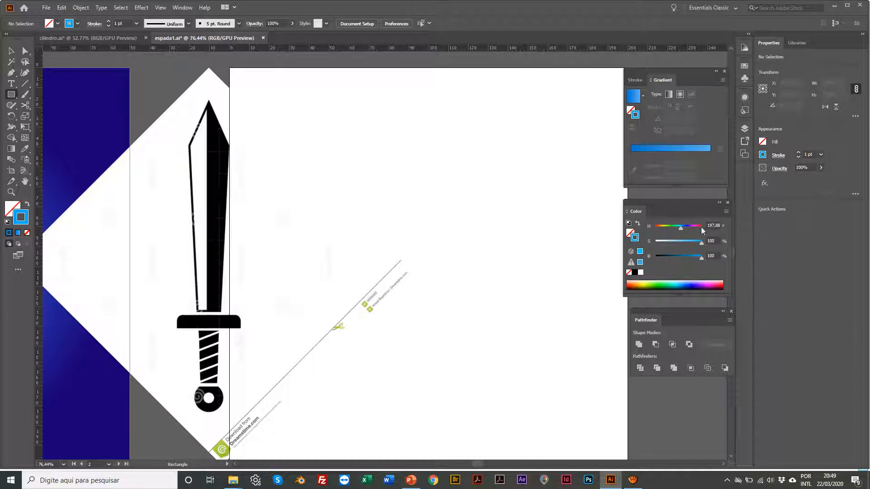
{"action": "left_click", "coordinate": [711, 256]}
{"action": "type", "text": "80"}
{"action": "left_click", "coordinate": [722, 225]}
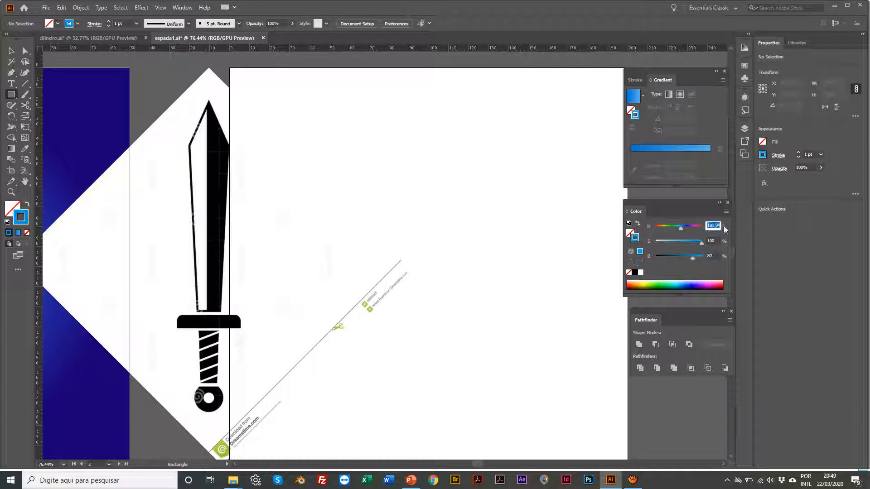
{"action": "type", "text": "200"}
{"action": "key", "text": "Return"}
Draw a rectangle about 20 by 85 mm over the reference blade's body and widen it slightly to about 20.7 mm
{"action": "scroll", "coordinate": [330, 162], "scroll_direction": "right", "scroll_amount": 1}
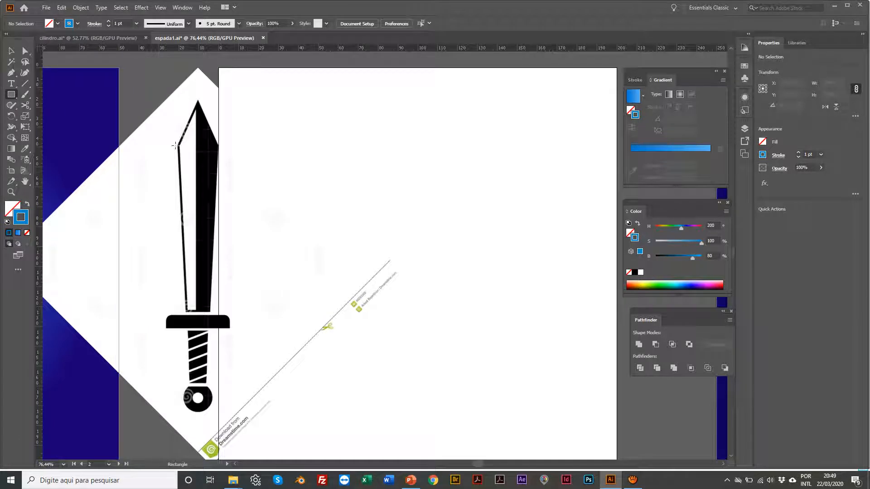
{"action": "left_click_drag", "start_coordinate": [178, 145], "coordinate": [217, 313]}
{"action": "key", "text": "v"}
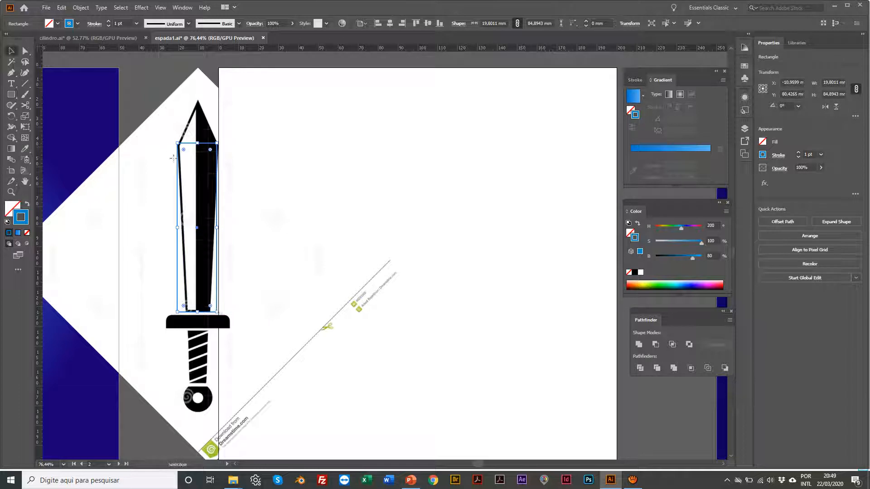
{"action": "left_click_drag", "start_coordinate": [217, 228], "coordinate": [221, 228]}
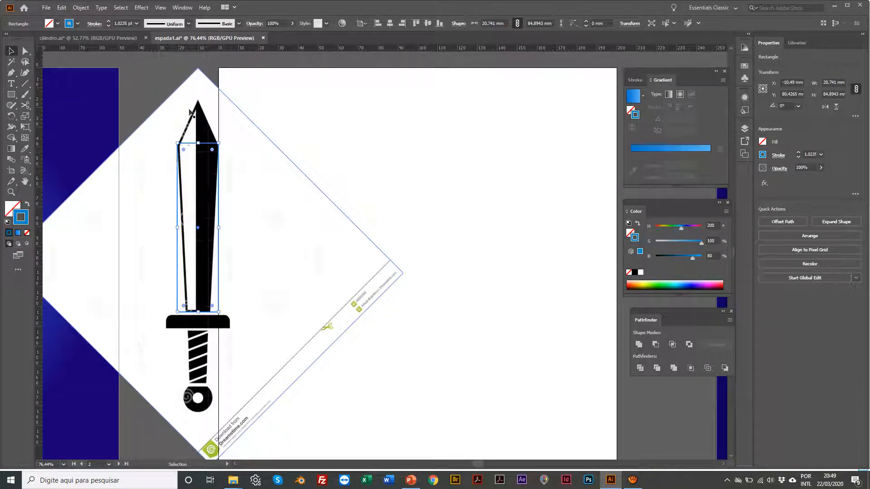
{"action": "left_click", "coordinate": [330, 103]}
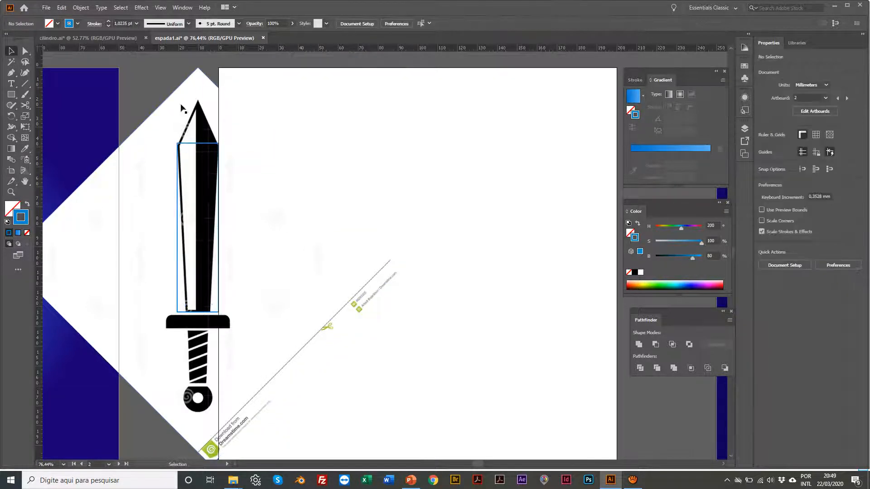
Add an anchor point at the middle of the rectangle's upper edge and move it up to the reference blade's tip
{"action": "left_click", "coordinate": [192, 146]}
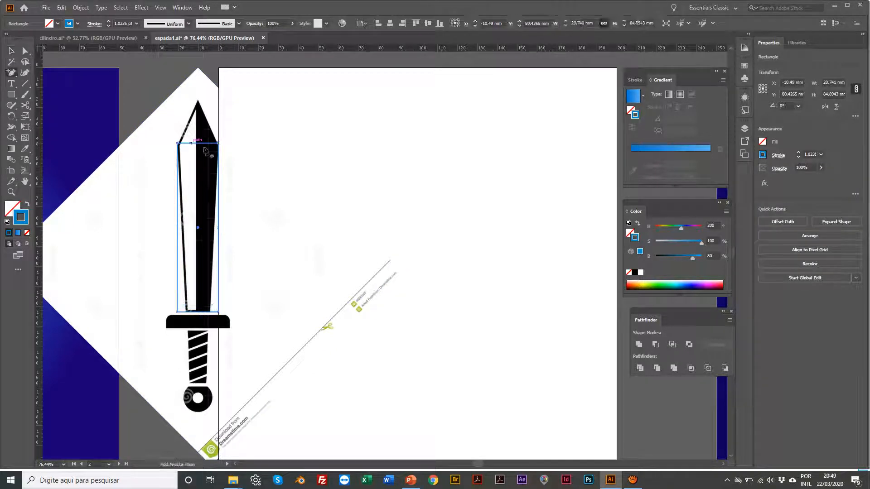
{"action": "key", "text": "plus"}
{"action": "scroll", "coordinate": [197, 148], "scroll_direction": "right", "scroll_amount": 1}
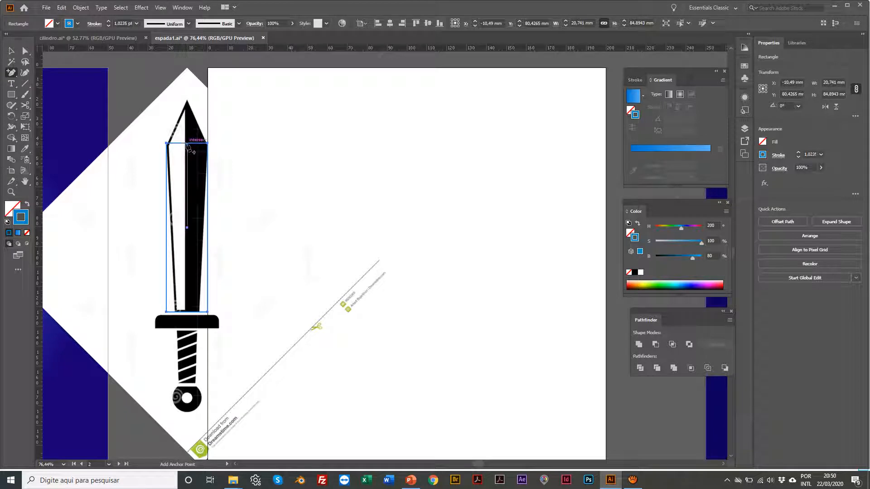
{"action": "left_click", "coordinate": [187, 144]}
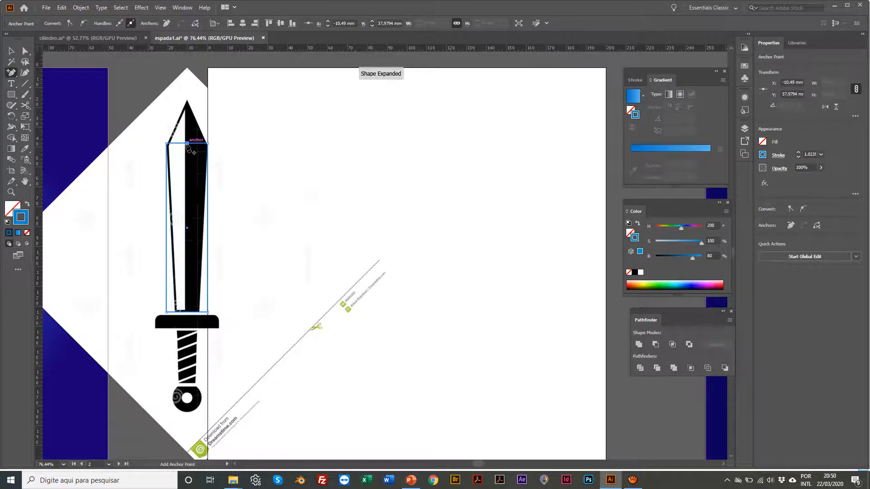
{"action": "left_click", "coordinate": [25, 50]}
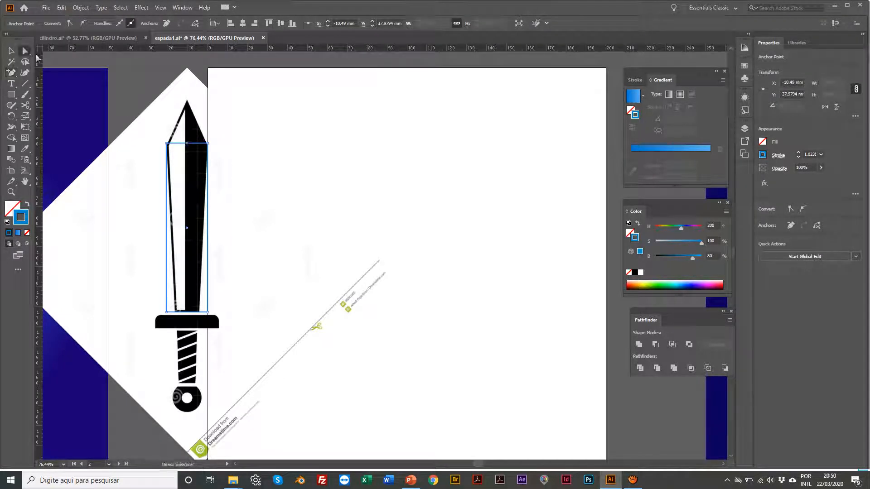
{"action": "left_click_drag", "start_coordinate": [187, 143], "coordinate": [186, 103]}
Move the outline's lower-left anchor point inward to match the base of the reference blade
{"action": "scroll", "coordinate": [163, 130], "scroll_direction": "right", "scroll_amount": 10}
{"action": "scroll", "coordinate": [281, 190], "scroll_direction": "left", "scroll_amount": 12}
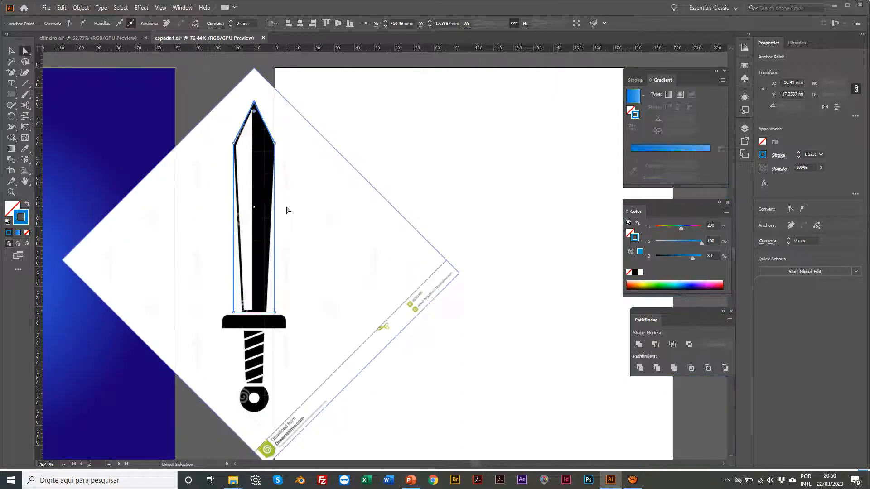
{"action": "left_click", "coordinate": [234, 313]}
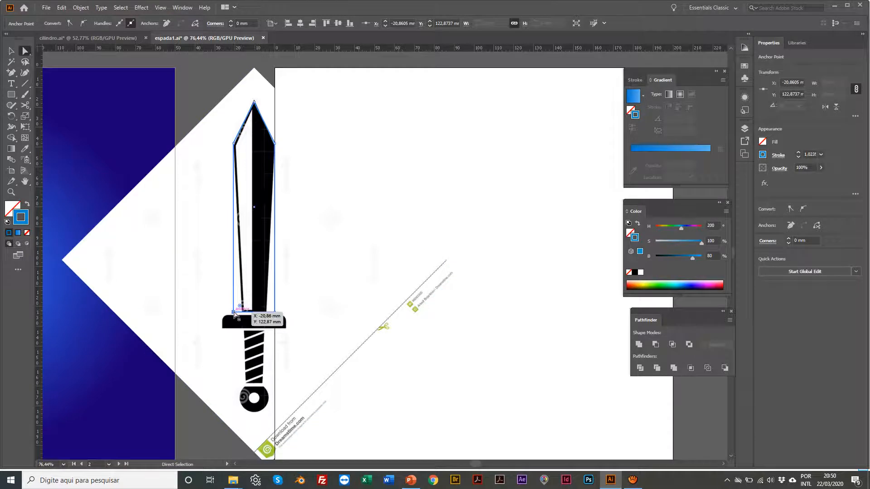
{"action": "left_click_drag", "start_coordinate": [233, 312], "coordinate": [238, 313]}
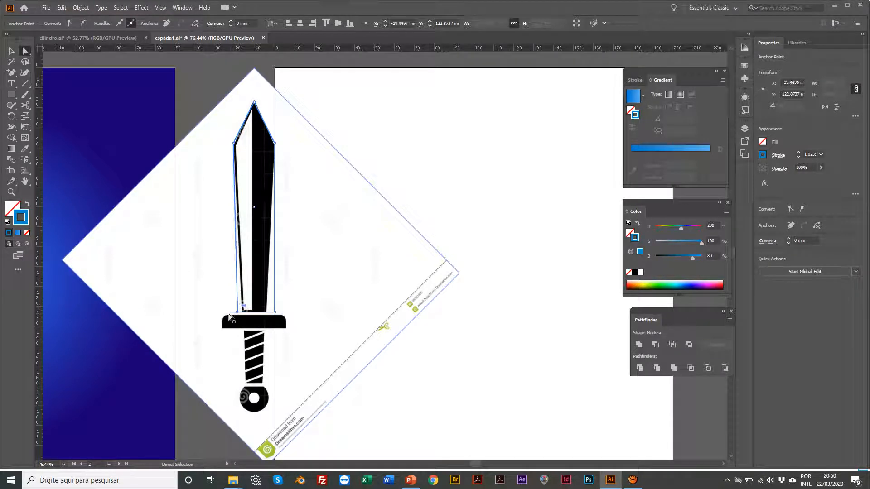
{"action": "scroll", "coordinate": [247, 316], "scroll_direction": "left", "scroll_amount": 1}
Nudge the outline's lower-right anchor point inward so the blade tapers symmetrically toward the guard
{"action": "left_click", "coordinate": [285, 313]}
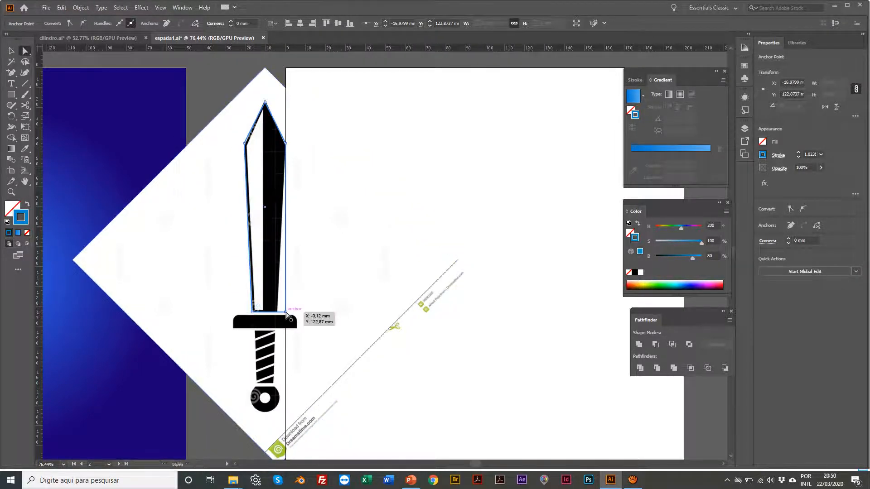
{"action": "scroll", "coordinate": [287, 316], "scroll_direction": "up", "scroll_amount": 1}
{"action": "key", "text": "Left"}
{"action": "key", "text": "Left"}
{"action": "key", "text": "Left"}
{"action": "key", "text": "Left"}
{"action": "key", "text": "Left"}
{"action": "key", "text": "Left"}
{"action": "key", "text": "Left"}
{"action": "key", "text": "Left"}
{"action": "key", "text": "Left"}
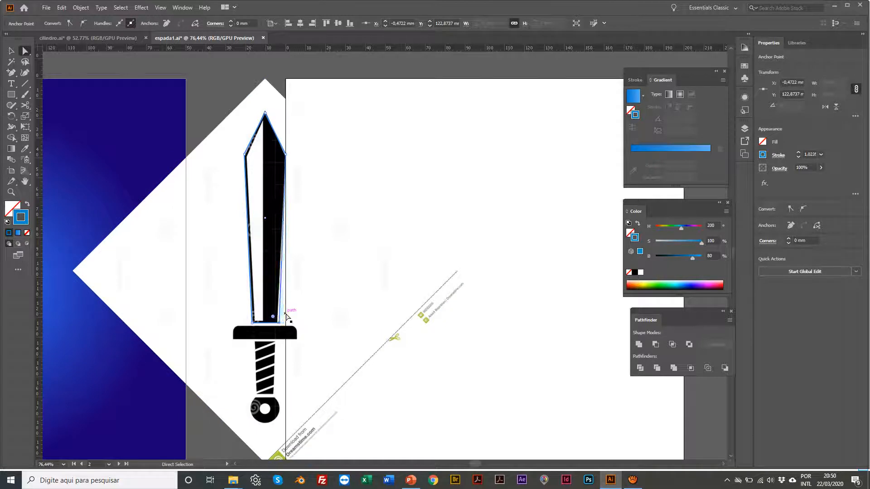
{"action": "key", "text": "Left"}
{"action": "key", "text": "Left"}
Move the traced blade outline off the reference image onto the blank area of artboard 2 and deselect it
{"action": "key", "text": "v"}
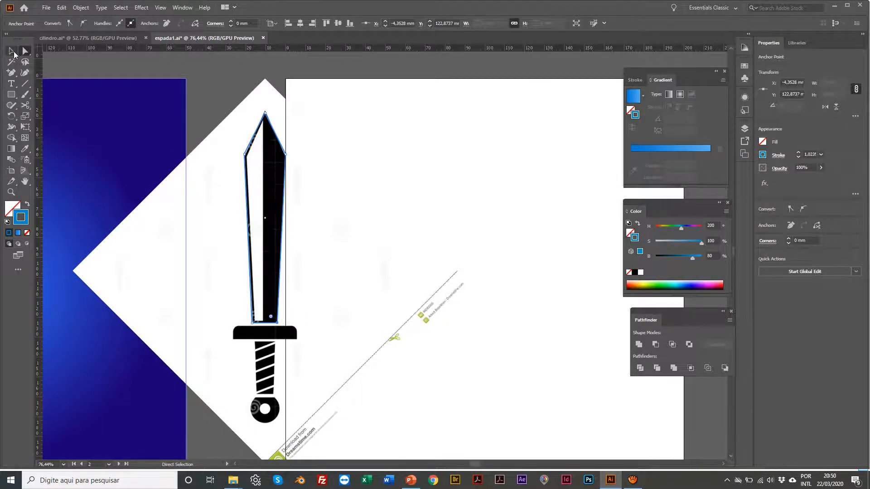
{"action": "scroll", "coordinate": [188, 136], "scroll_direction": "right", "scroll_amount": 5}
{"action": "scroll", "coordinate": [200, 141], "scroll_direction": "right", "scroll_amount": 1}
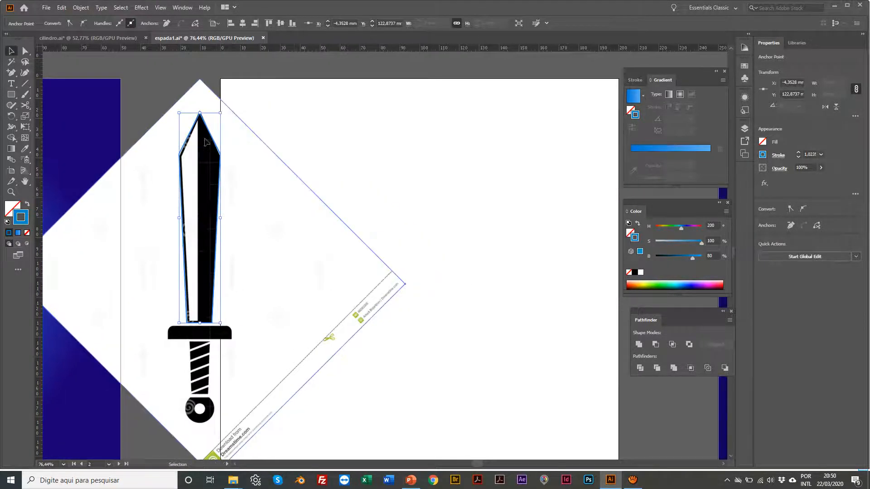
{"action": "left_click_drag", "start_coordinate": [198, 156], "coordinate": [362, 155]}
{"action": "key", "text": "ctrl+z"}
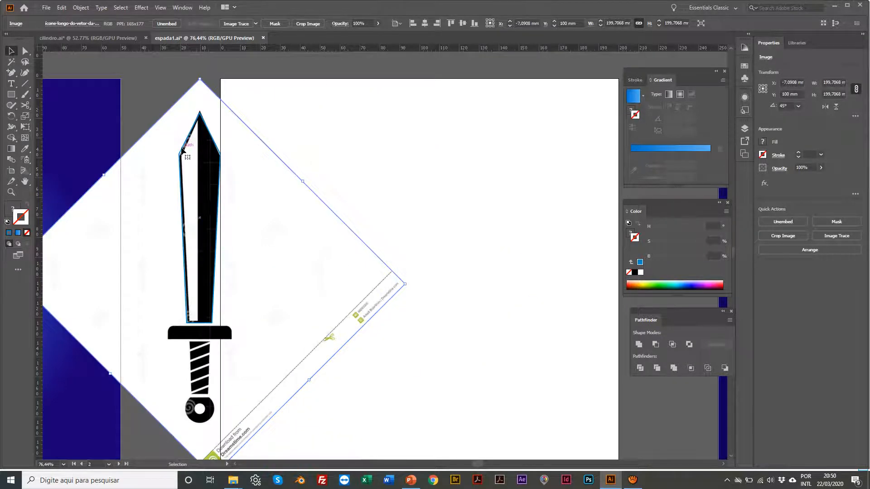
{"action": "left_click_drag", "start_coordinate": [201, 164], "coordinate": [449, 162]}
{"action": "scroll", "coordinate": [479, 169], "scroll_direction": "right", "scroll_amount": 8}
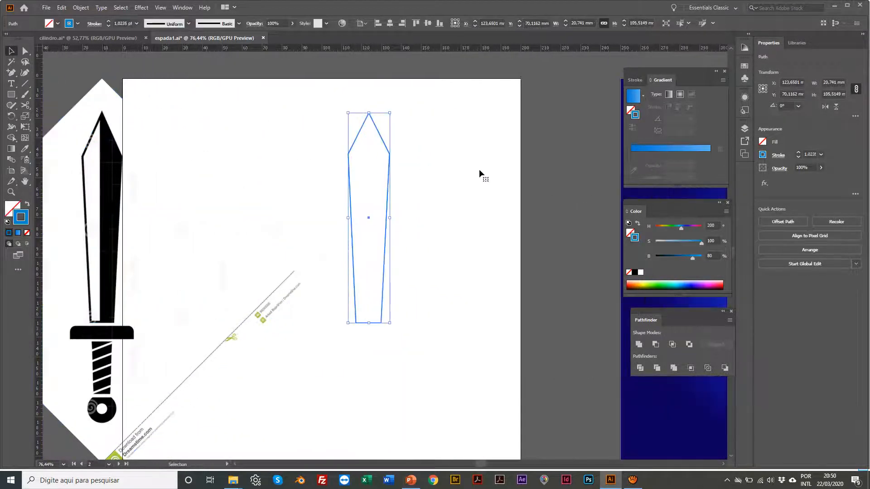
{"action": "left_click", "coordinate": [480, 170]}
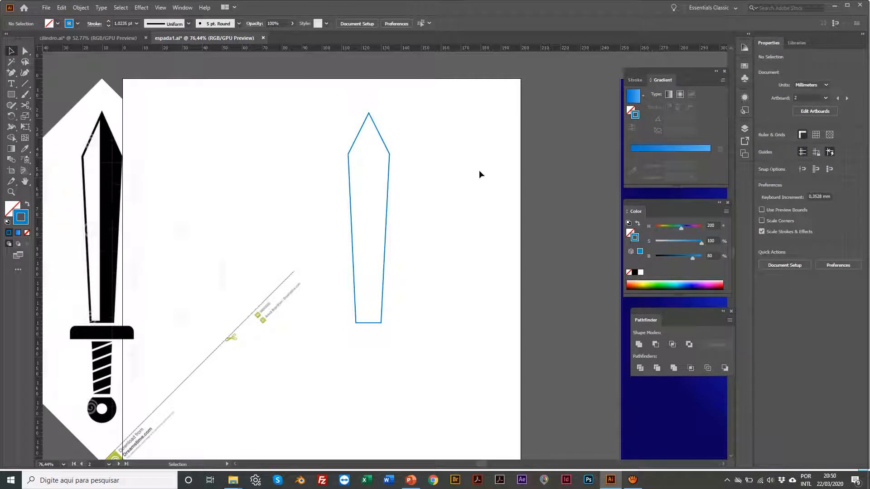
Start a Pen path just above the blade outline's tip, aligned with the outline's vertical centre
{"action": "left_click", "coordinate": [13, 75]}
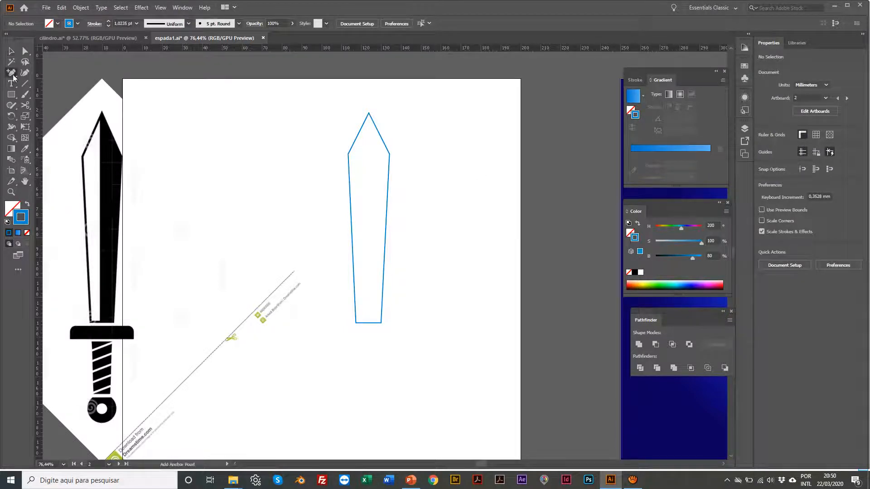
{"action": "left_click", "coordinate": [45, 73]}
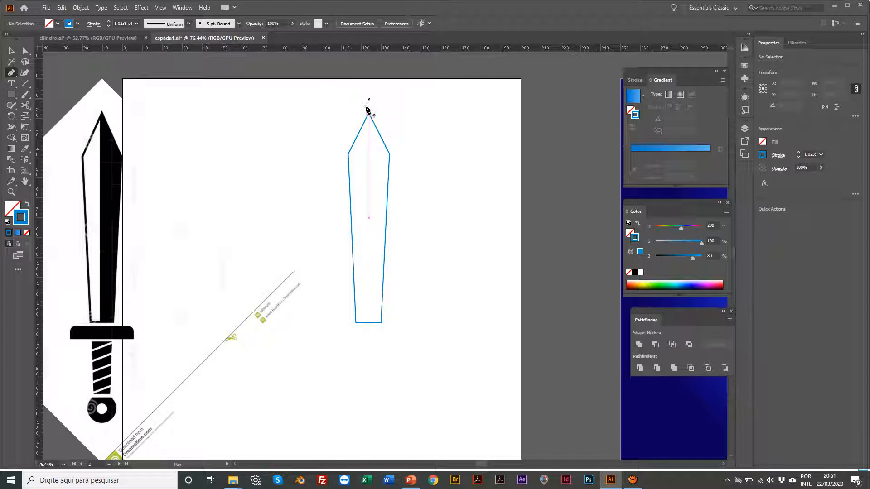
{"action": "scroll", "coordinate": [358, 100], "scroll_direction": "right", "scroll_amount": 1}
{"action": "scroll", "coordinate": [372, 216], "scroll_direction": "left", "scroll_amount": 1}
{"action": "scroll", "coordinate": [375, 289], "scroll_direction": "left", "scroll_amount": 3}
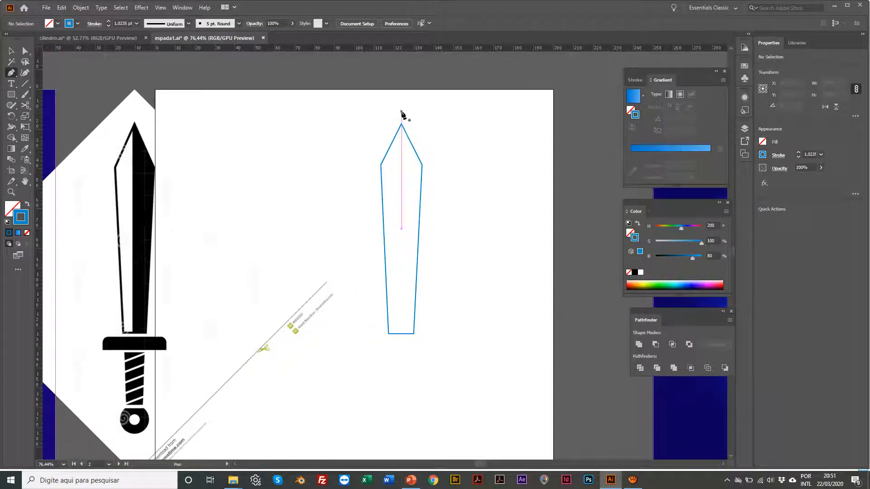
{"action": "scroll", "coordinate": [401, 114], "scroll_direction": "up", "scroll_amount": 1}
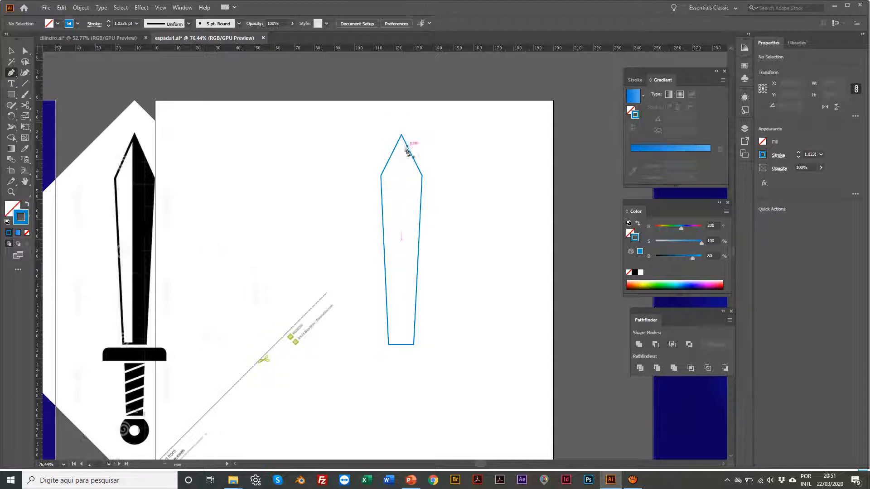
{"action": "scroll", "coordinate": [406, 140], "scroll_direction": "left", "scroll_amount": 1}
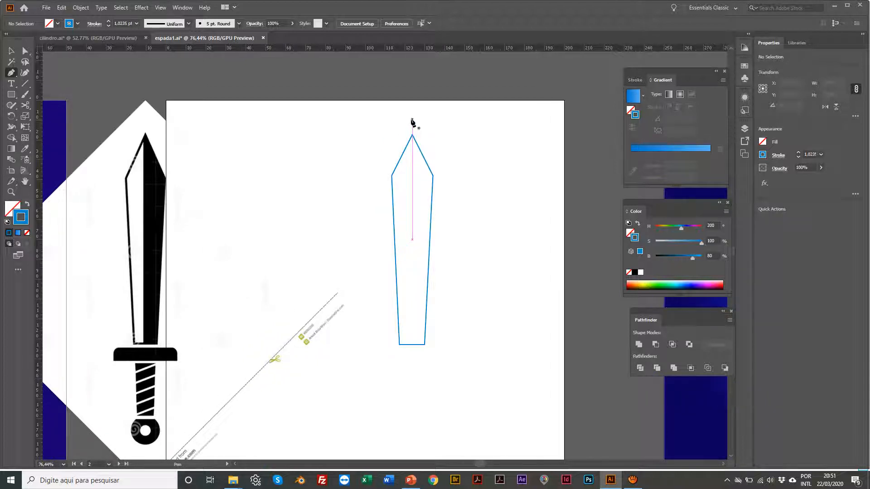
{"action": "left_click", "coordinate": [412, 120]}
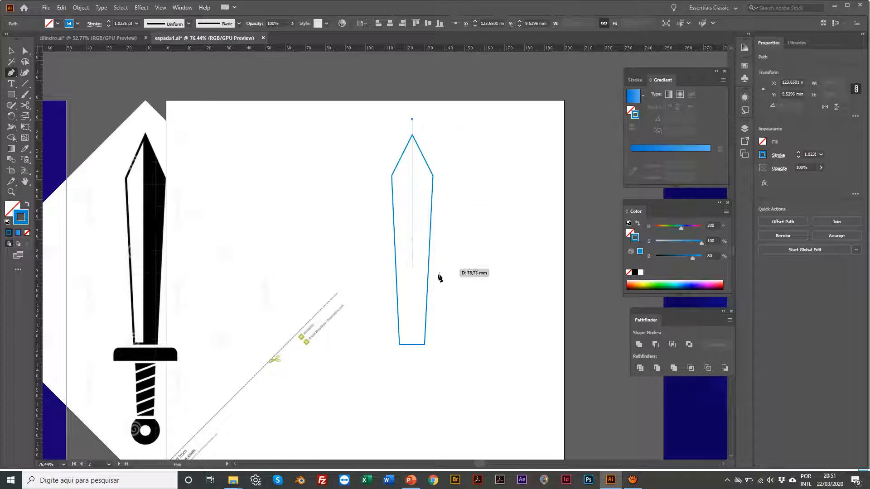
{"action": "scroll", "coordinate": [429, 374], "scroll_direction": "up", "scroll_amount": 6}
{"action": "left_click", "coordinate": [428, 373], "text": "shift"}
{"action": "scroll", "coordinate": [418, 380], "scroll_direction": "down", "scroll_amount": 6}
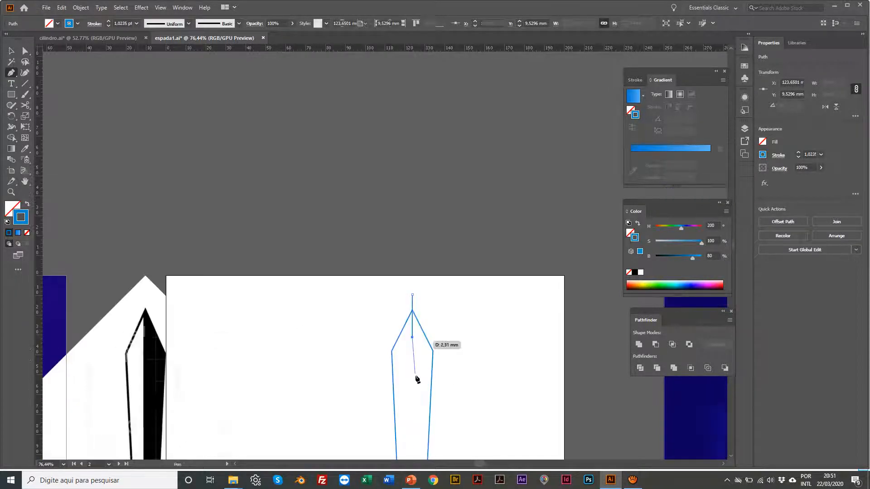
{"action": "scroll", "coordinate": [416, 381], "scroll_direction": "right", "scroll_amount": 1}
{"action": "left_click", "coordinate": [390, 365], "text": "shift"}
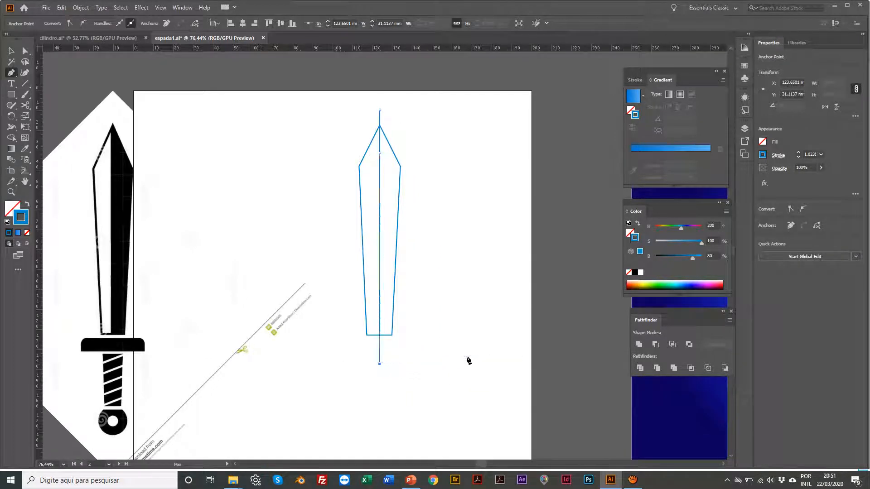
{"action": "key", "text": "ctrl+z"}
{"action": "key", "text": "ctrl+z"}
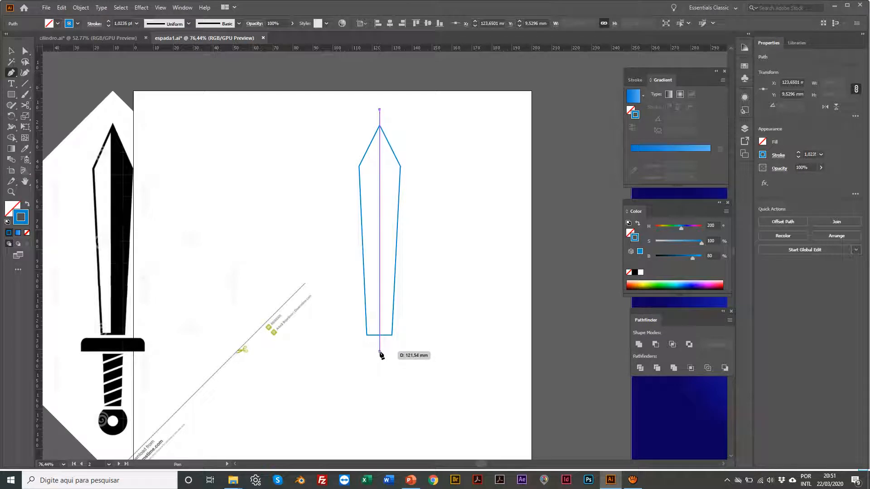
End the vertical centre line just below the blade's base, making it about 121.5 mm long, and deselect it
{"action": "left_click", "coordinate": [395, 351], "text": "shift"}
{"action": "key", "text": "v"}
{"action": "left_click", "coordinate": [435, 299]}
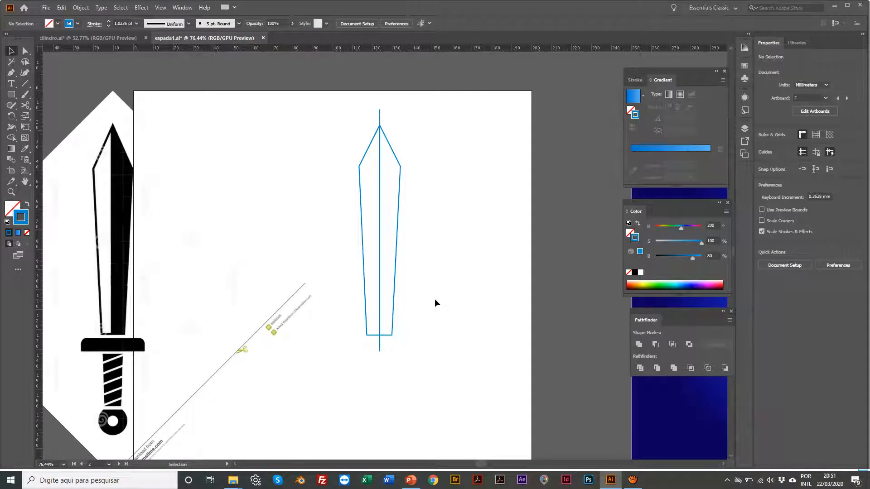
{"action": "scroll", "coordinate": [354, 134], "scroll_direction": "right", "scroll_amount": 1}
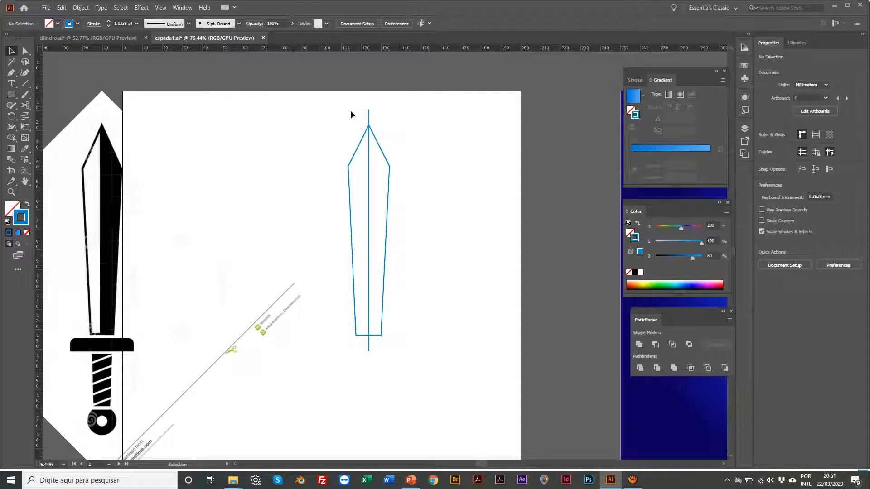
{"action": "scroll", "coordinate": [351, 115], "scroll_direction": "up", "scroll_amount": 1}
{"action": "key", "text": "ctrl+a"}
{"action": "left_click", "coordinate": [462, 161]}
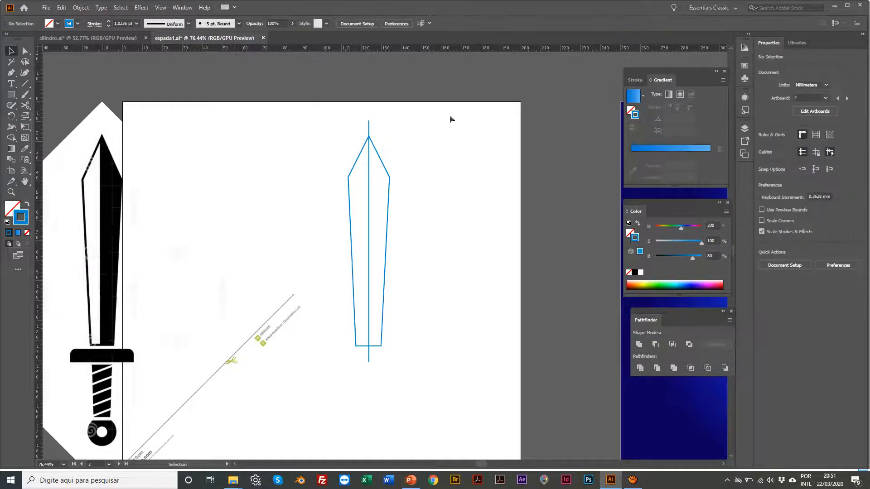
{"action": "left_click_drag", "start_coordinate": [325, 121], "coordinate": [423, 209]}
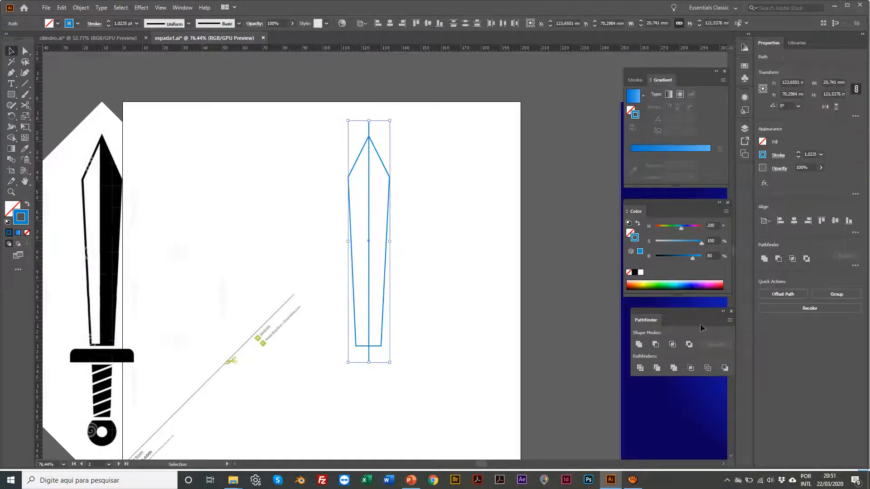
{"action": "left_click", "coordinate": [412, 303]}
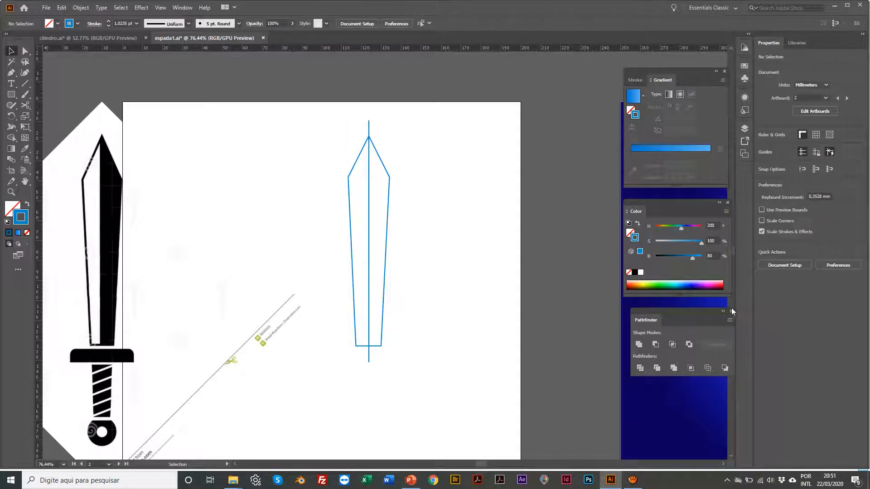
Hide the Pathfinder controls and display them again
{"action": "left_click", "coordinate": [730, 312]}
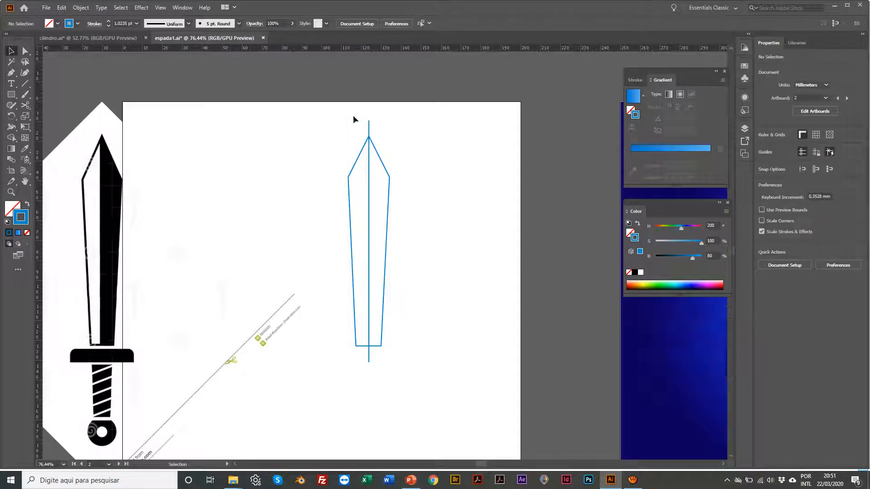
{"action": "left_click_drag", "start_coordinate": [353, 119], "coordinate": [411, 213]}
{"action": "left_click", "coordinate": [422, 206]}
{"action": "left_click", "coordinate": [181, 7]}
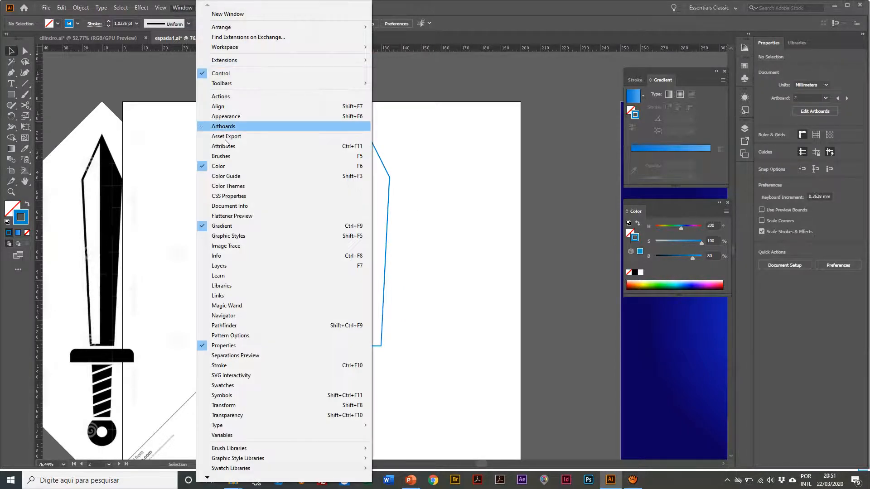
{"action": "left_click", "coordinate": [233, 326]}
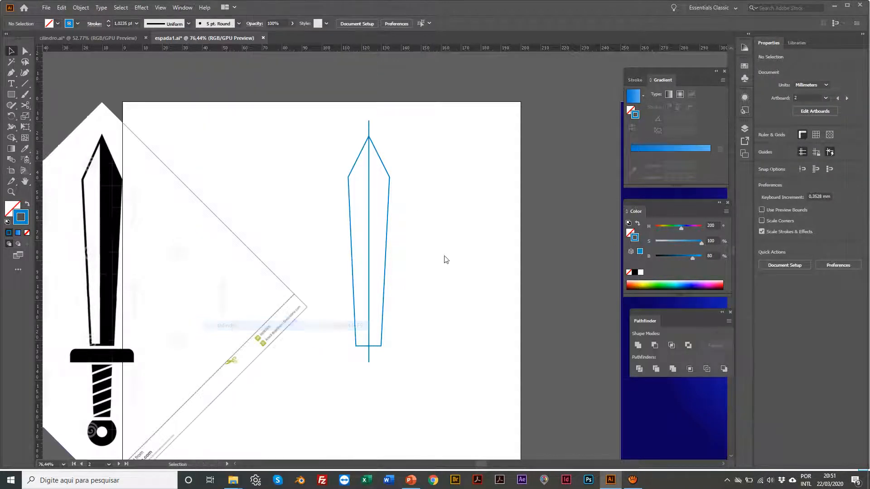
Split the blade outline along its centre line with the Pathfinder Divide operation and deselect the result
{"action": "scroll", "coordinate": [374, 119], "scroll_direction": "left", "scroll_amount": 1}
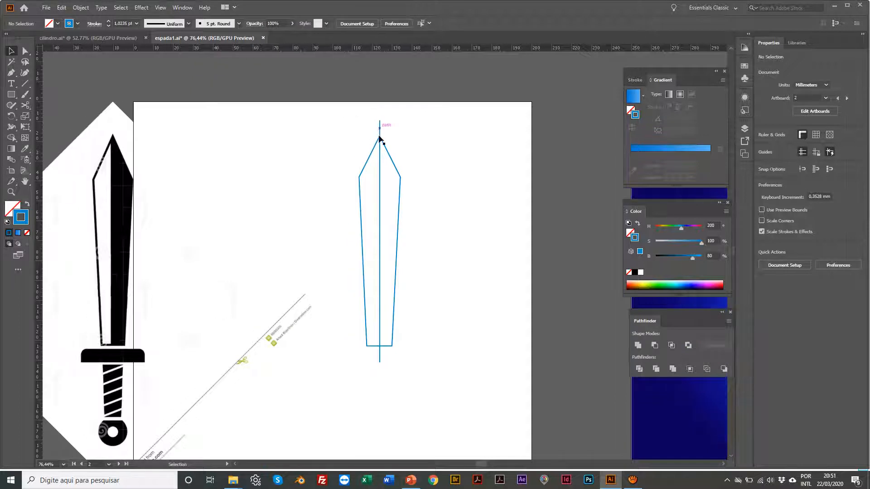
{"action": "scroll", "coordinate": [382, 377], "scroll_direction": "up", "scroll_amount": 2}
{"action": "scroll", "coordinate": [382, 377], "scroll_direction": "left", "scroll_amount": 3}
{"action": "scroll", "coordinate": [383, 377], "scroll_direction": "up", "scroll_amount": 1}
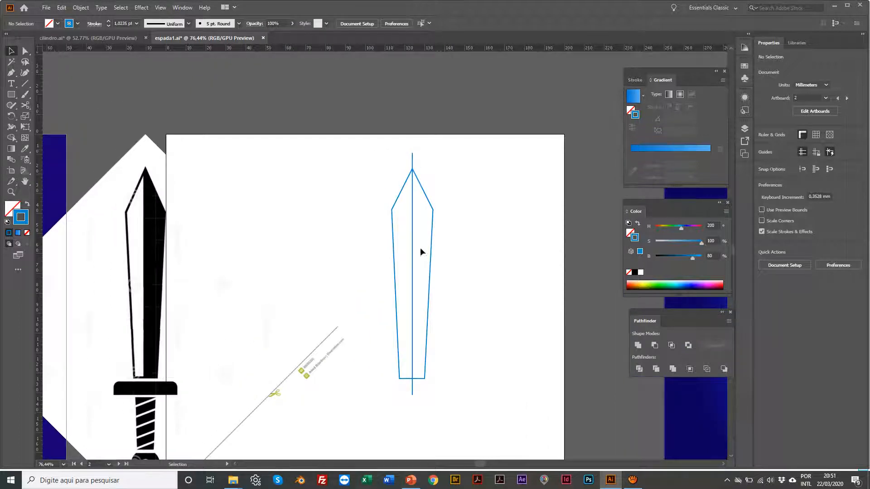
{"action": "left_click_drag", "start_coordinate": [423, 185], "coordinate": [461, 237]}
{"action": "scroll", "coordinate": [463, 237], "scroll_direction": "down", "scroll_amount": 3}
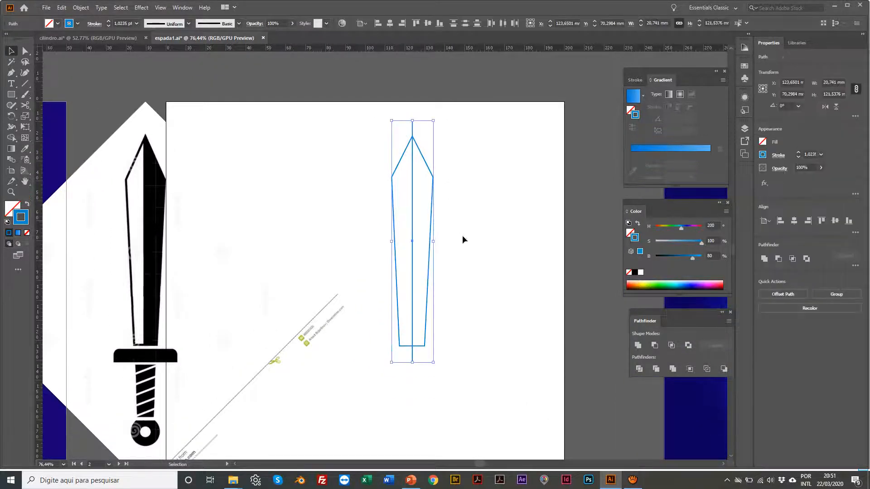
{"action": "left_click", "coordinate": [640, 371]}
{"action": "left_click", "coordinate": [546, 280]}
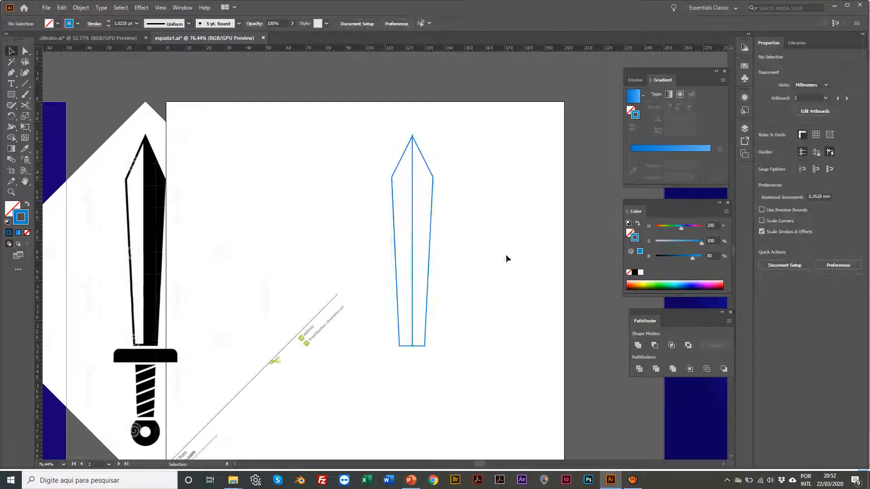
Ungroup the divided blade so its two halves are separate paths, and deselect them
{"action": "left_click", "coordinate": [399, 162]}
{"action": "right_click", "coordinate": [400, 161]}
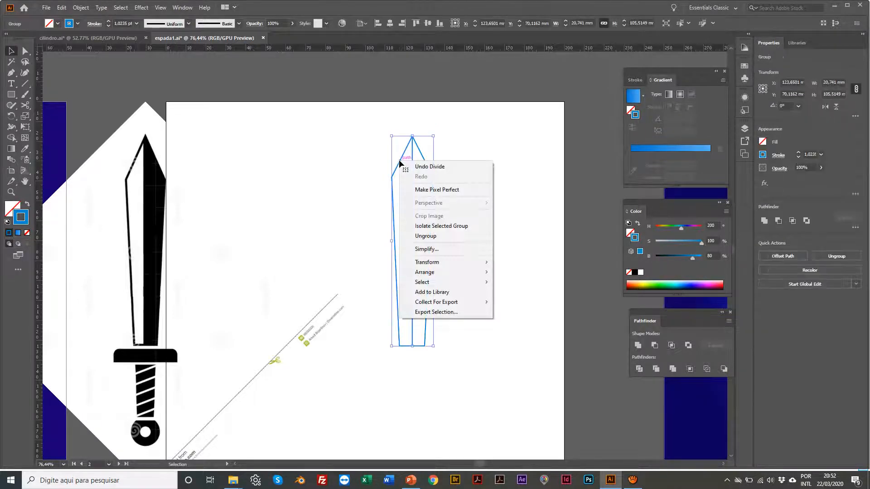
{"action": "left_click", "coordinate": [426, 236]}
{"action": "left_click", "coordinate": [488, 185]}
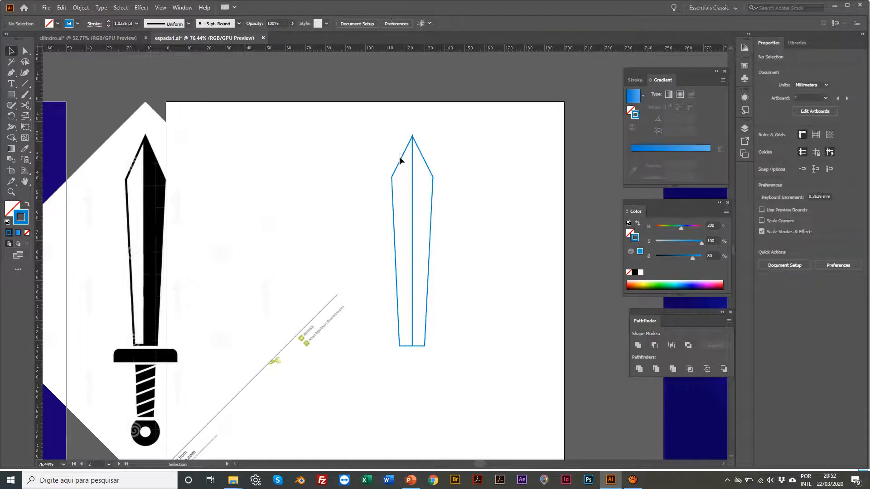
Pull the two blade halves apart to check the division, undo both moves, and deselect everything
{"action": "left_click_drag", "start_coordinate": [401, 159], "coordinate": [430, 153]}
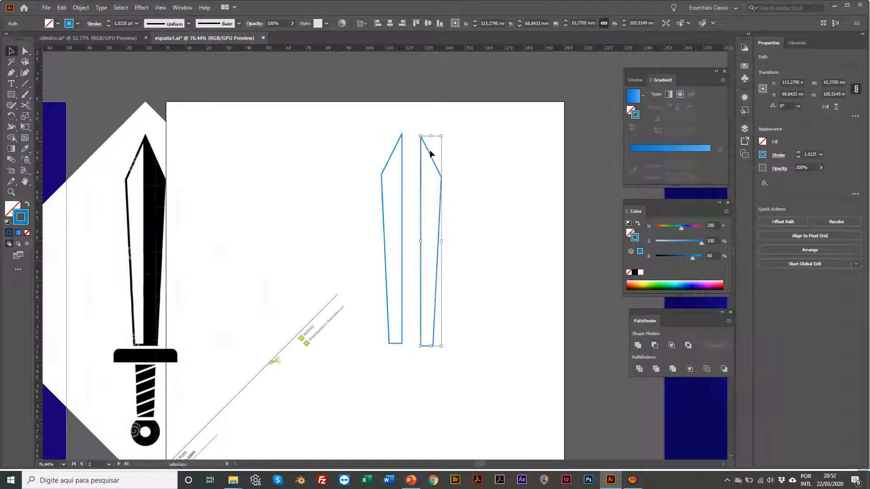
{"action": "key", "text": "ctrl+z"}
{"action": "key", "text": "ctrl+z"}
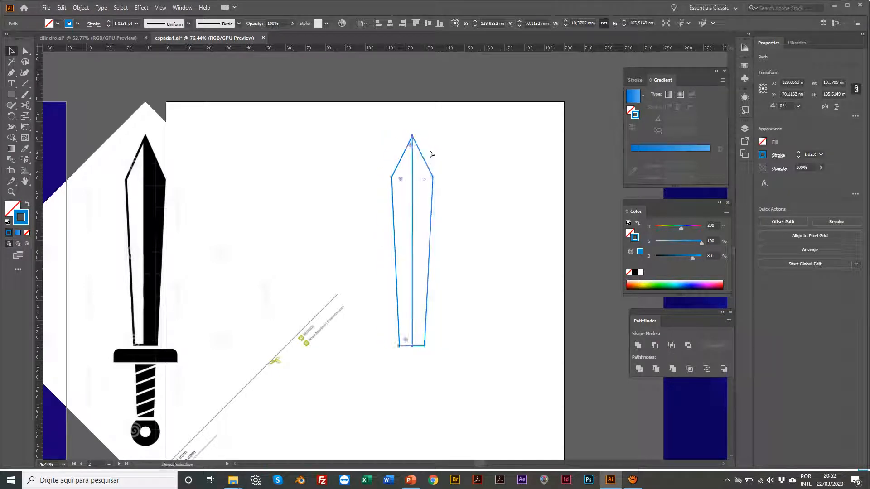
{"action": "left_click", "coordinate": [466, 154]}
Make the fill the active colour attribute and choose the Rectangle tool
{"action": "scroll", "coordinate": [466, 154], "scroll_direction": "right", "scroll_amount": 2}
{"action": "scroll", "coordinate": [466, 154], "scroll_direction": "left", "scroll_amount": 5}
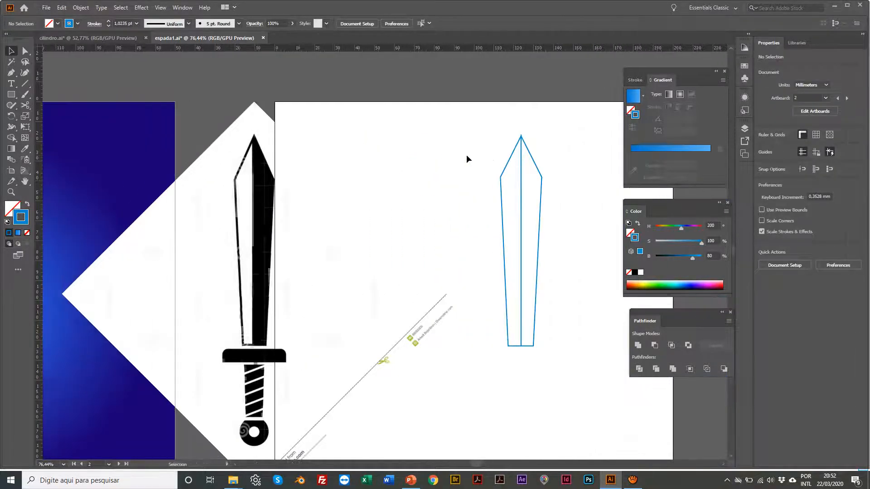
{"action": "scroll", "coordinate": [466, 154], "scroll_direction": "right", "scroll_amount": 1}
{"action": "scroll", "coordinate": [466, 154], "scroll_direction": "right", "scroll_amount": 3}
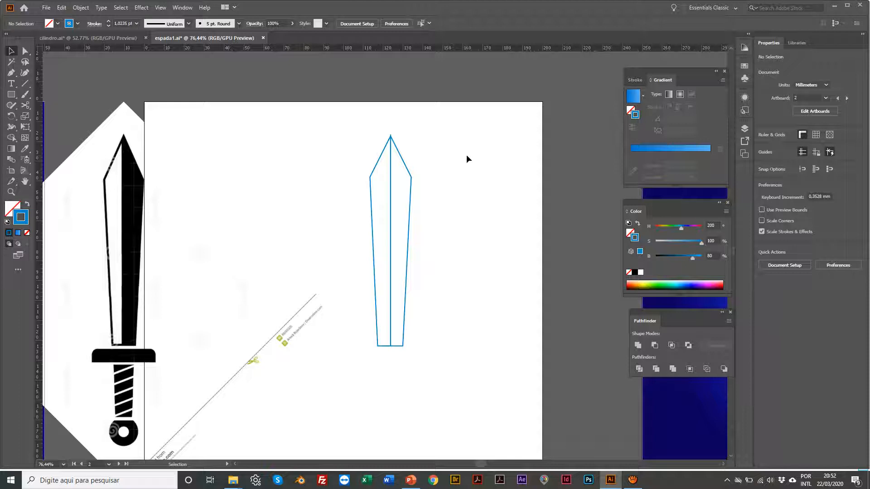
{"action": "key", "text": "x"}
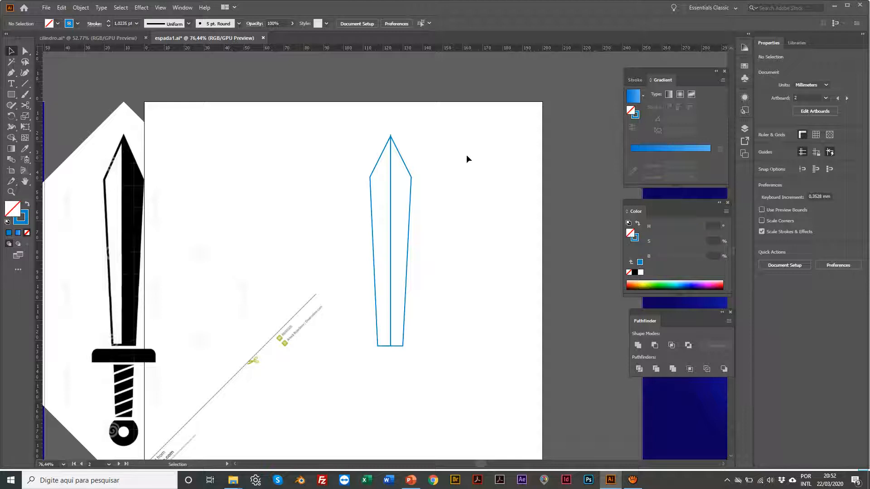
{"action": "left_click", "coordinate": [11, 95]}
{"action": "scroll", "coordinate": [424, 165], "scroll_direction": "right", "scroll_amount": 2}
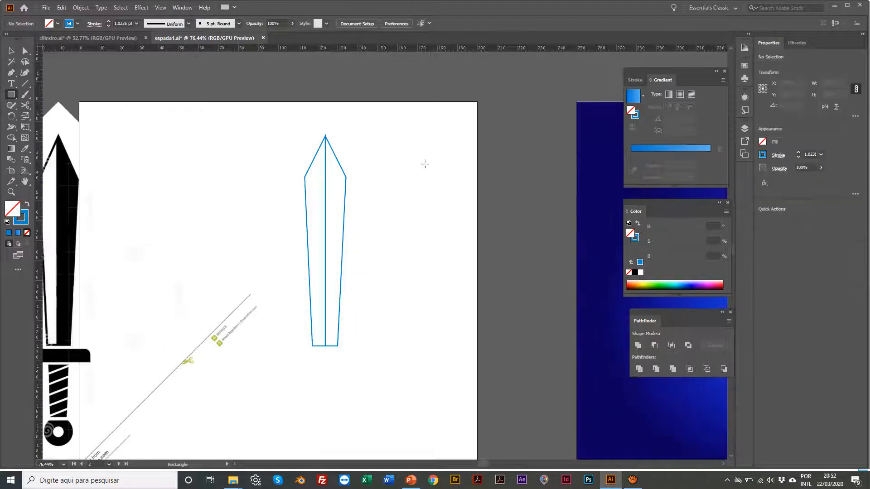
{"action": "scroll", "coordinate": [427, 155], "scroll_direction": "right", "scroll_amount": 10}
{"action": "left_click_drag", "start_coordinate": [437, 149], "coordinate": [446, 154]}
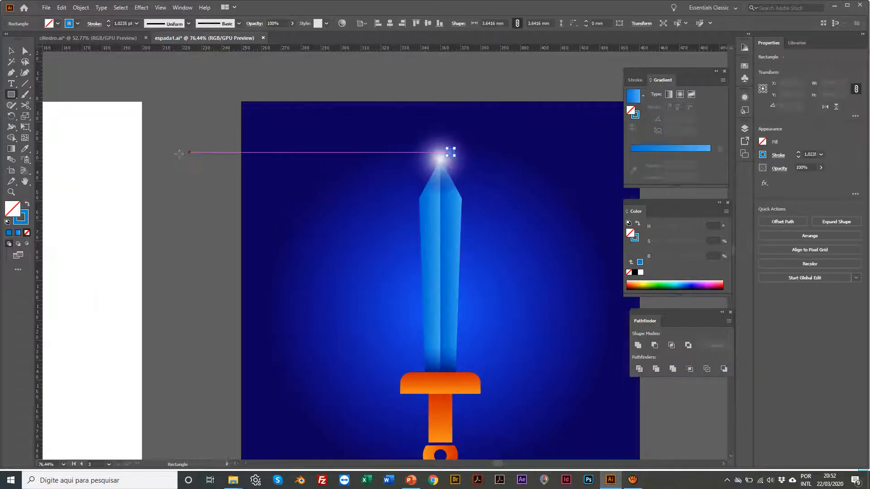
{"action": "scroll", "coordinate": [281, 187], "scroll_direction": "left", "scroll_amount": 8}
{"action": "key", "text": "Delete"}
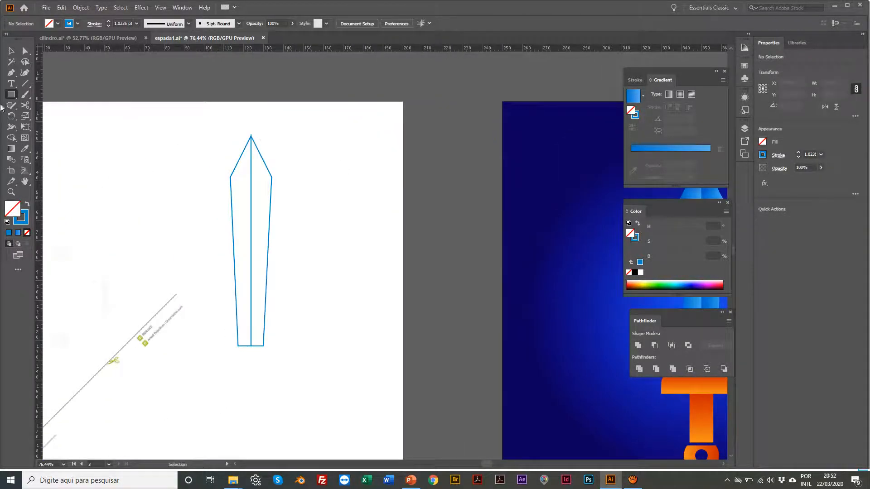
Draw a square about 19.6 mm wide beside the blade's upper part on artboard 2 and shift it slightly toward the blade
{"action": "left_click_drag", "start_coordinate": [361, 153], "coordinate": [401, 192]}
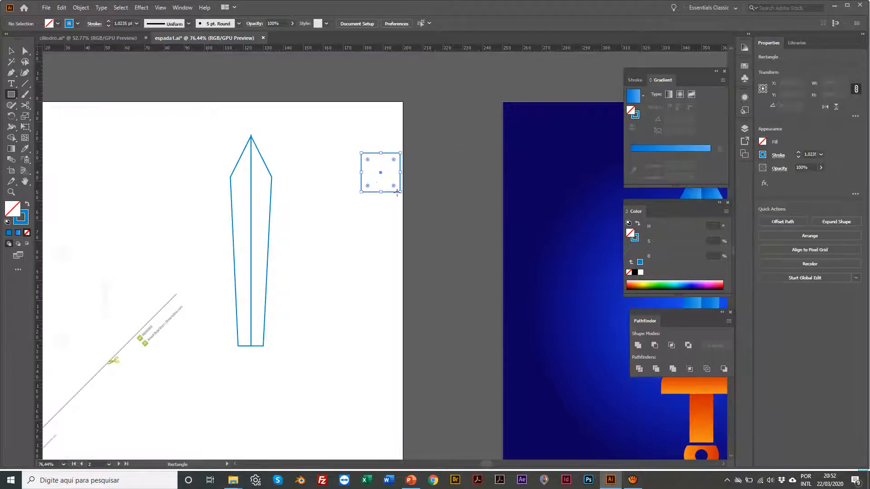
{"action": "key", "text": "v"}
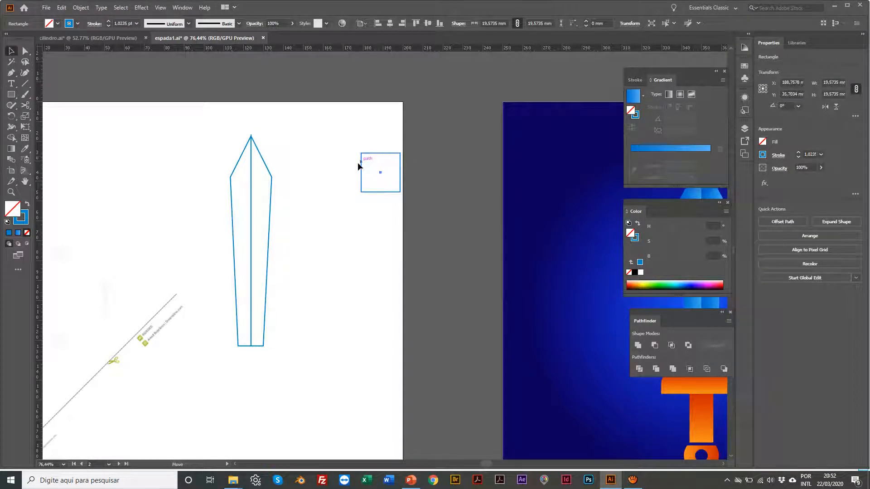
{"action": "left_click_drag", "start_coordinate": [362, 165], "coordinate": [356, 164]}
Fill the square with the last-used blue (H 200, S 100, B 80), remove its stroke, and deselect it
{"action": "left_click", "coordinate": [641, 263]}
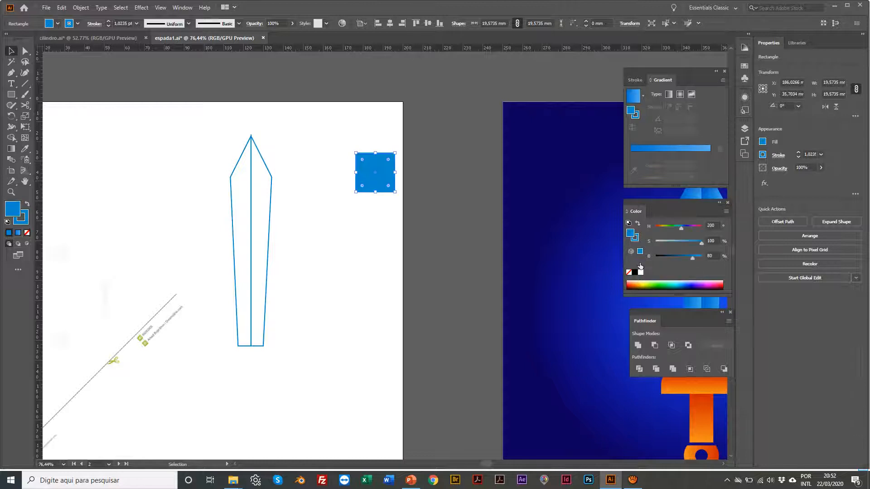
{"action": "left_click", "coordinate": [635, 239]}
{"action": "left_click", "coordinate": [629, 273]}
{"action": "left_click", "coordinate": [334, 237]}
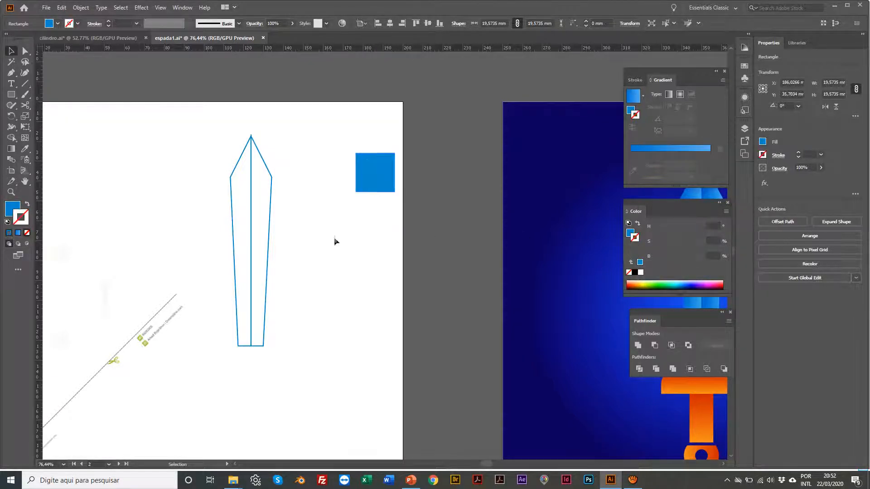
Duplicate the blue square directly below the original, fill the copy with orange (H 25, S 100, B 100), and leave both squares deselected
{"action": "left_click_drag", "start_coordinate": [375, 172], "coordinate": [375, 221]}
{"action": "left_click", "coordinate": [628, 234]}
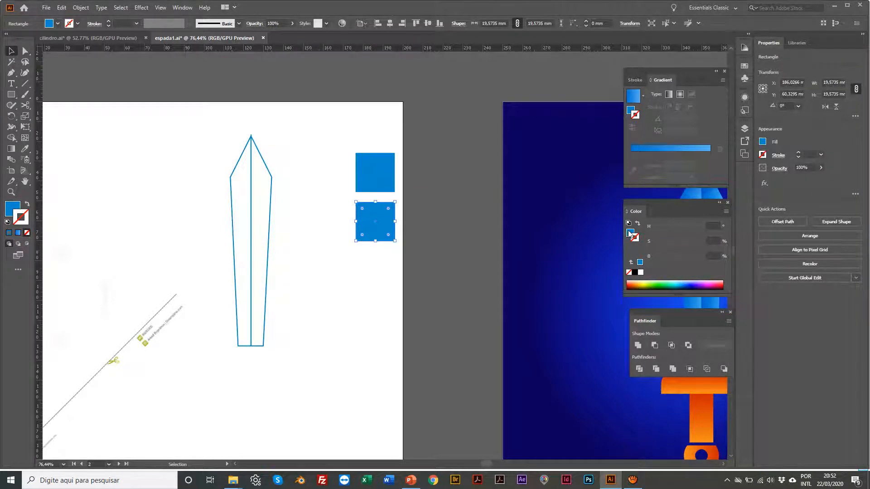
{"action": "left_click", "coordinate": [636, 282]}
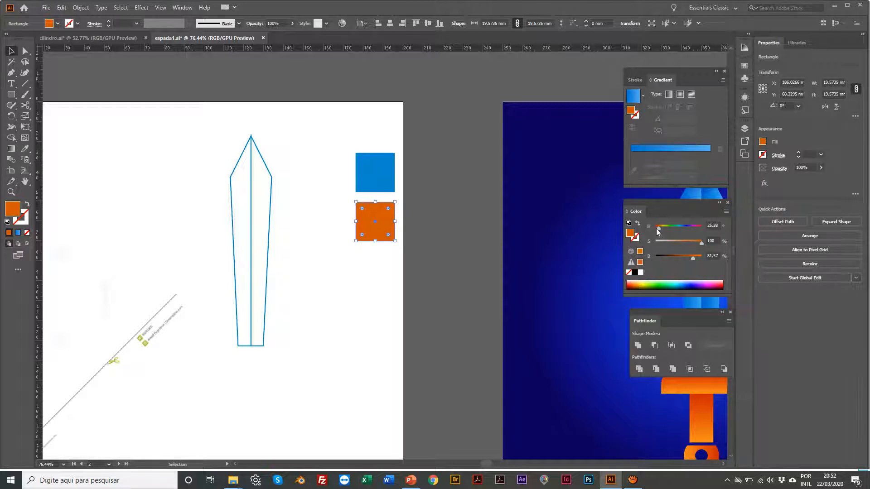
{"action": "left_click_drag", "start_coordinate": [693, 258], "coordinate": [702, 257]}
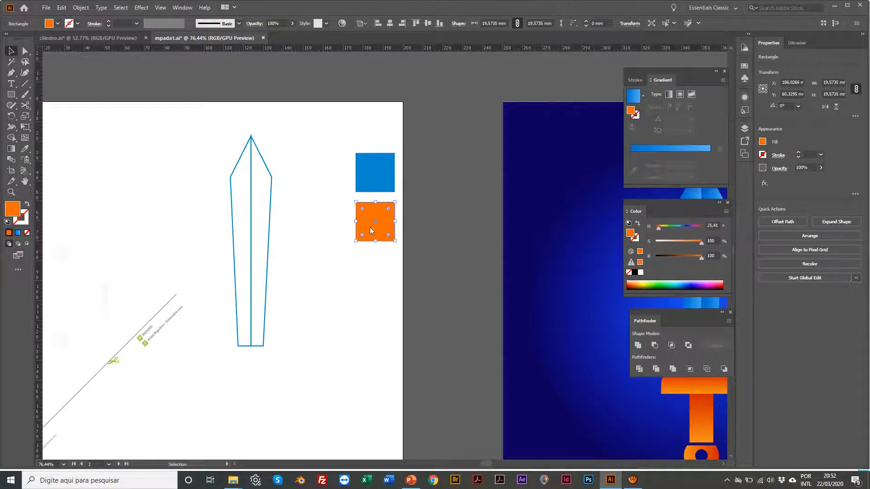
{"action": "left_click", "coordinate": [345, 176]}
{"action": "scroll", "coordinate": [346, 176], "scroll_direction": "left", "scroll_amount": 1}
{"action": "left_click_drag", "start_coordinate": [346, 175], "coordinate": [381, 218]}
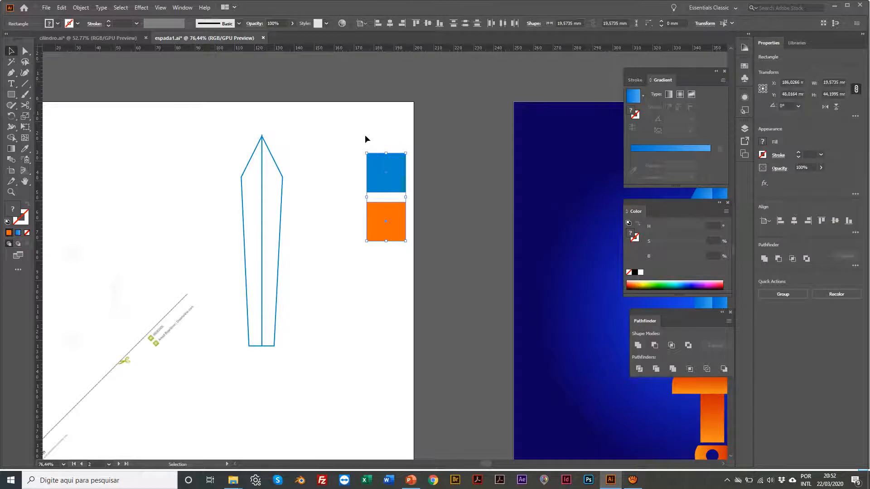
{"action": "left_click", "coordinate": [365, 134]}
Fill the left half of the blade on artboard 2 with the blue linear gradient
{"action": "scroll", "coordinate": [364, 134], "scroll_direction": "left", "scroll_amount": 6}
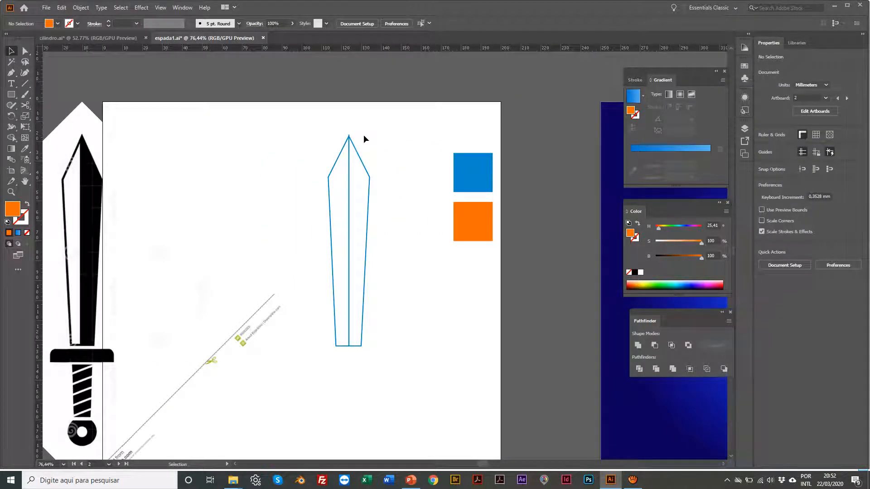
{"action": "scroll", "coordinate": [358, 150], "scroll_direction": "left", "scroll_amount": 6}
{"action": "scroll", "coordinate": [355, 168], "scroll_direction": "right", "scroll_amount": 7}
{"action": "key", "text": "z"}
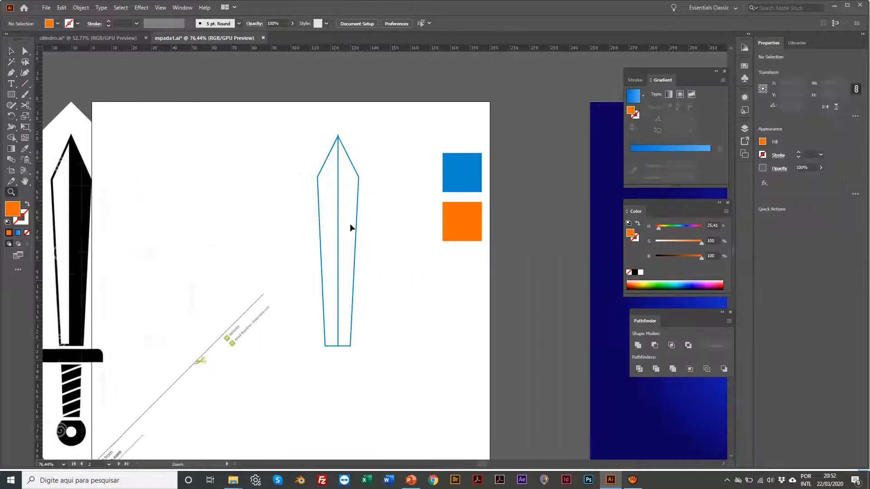
{"action": "left_click", "coordinate": [272, 168]}
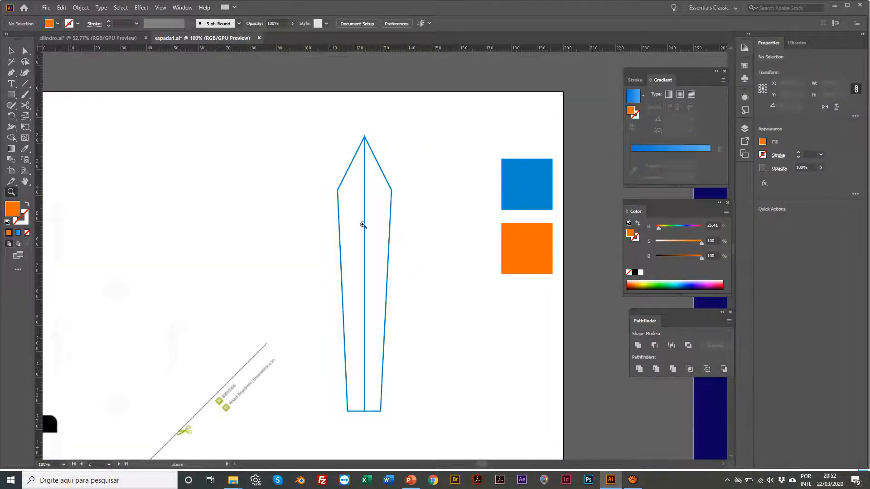
{"action": "key", "text": "v"}
{"action": "scroll", "coordinate": [351, 175], "scroll_direction": "up", "scroll_amount": 1}
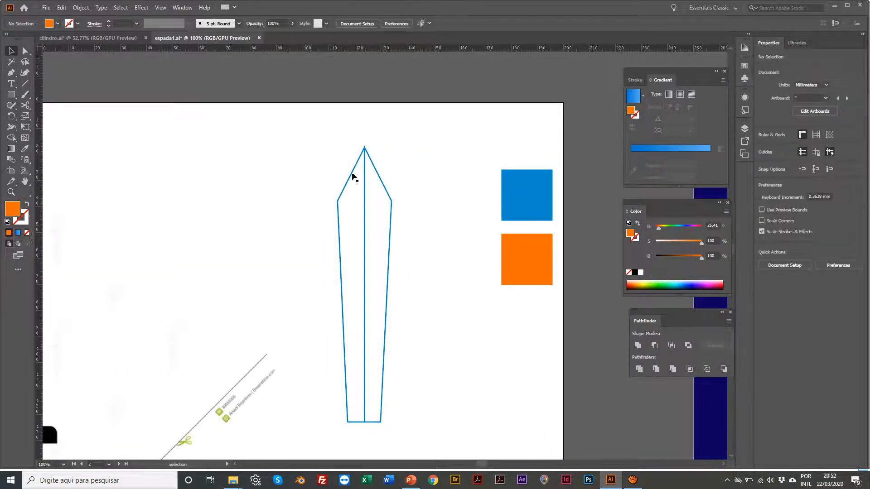
{"action": "left_click", "coordinate": [348, 180]}
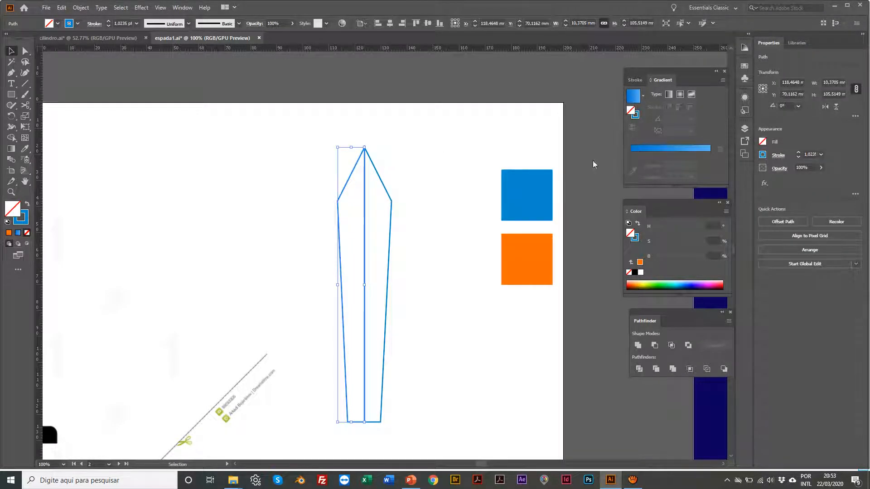
{"action": "left_click", "coordinate": [518, 200]}
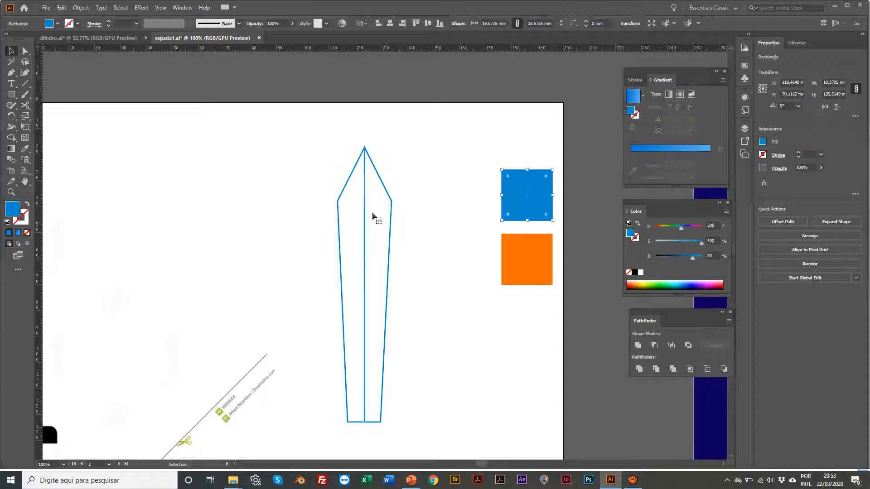
{"action": "left_click", "coordinate": [351, 173]}
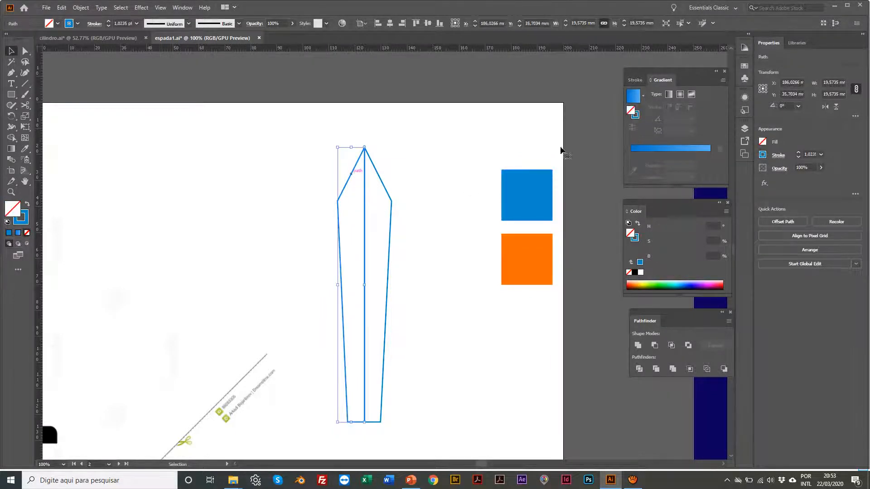
{"action": "left_click", "coordinate": [642, 148]}
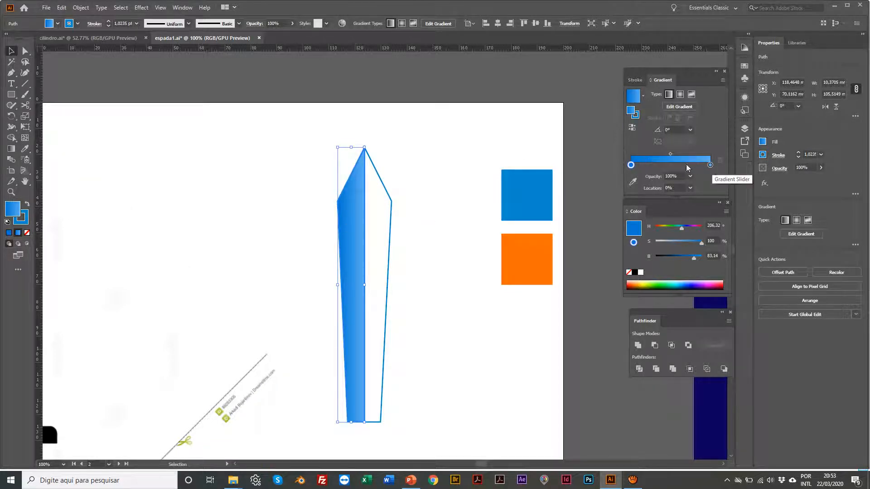
Add a gradient stop at about 12%, remove the light end stop, and move the new stop to the gradient's end
{"action": "left_click", "coordinate": [640, 167]}
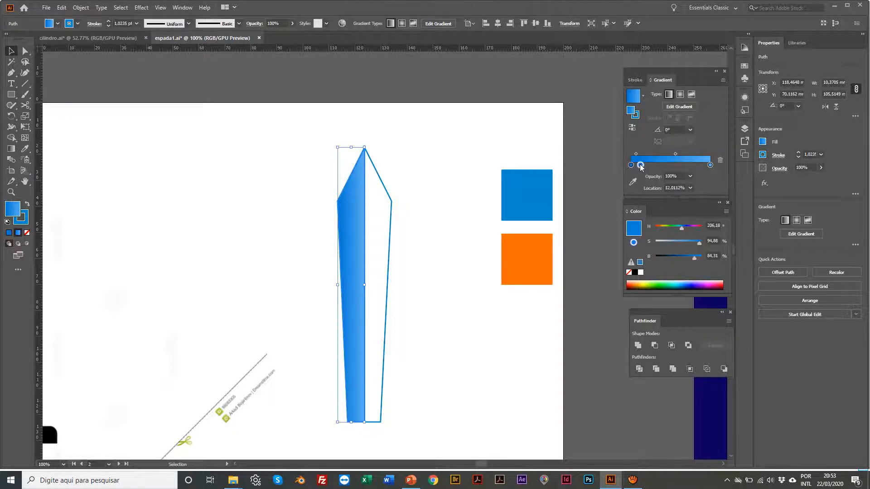
{"action": "left_click_drag", "start_coordinate": [710, 165], "coordinate": [704, 175]}
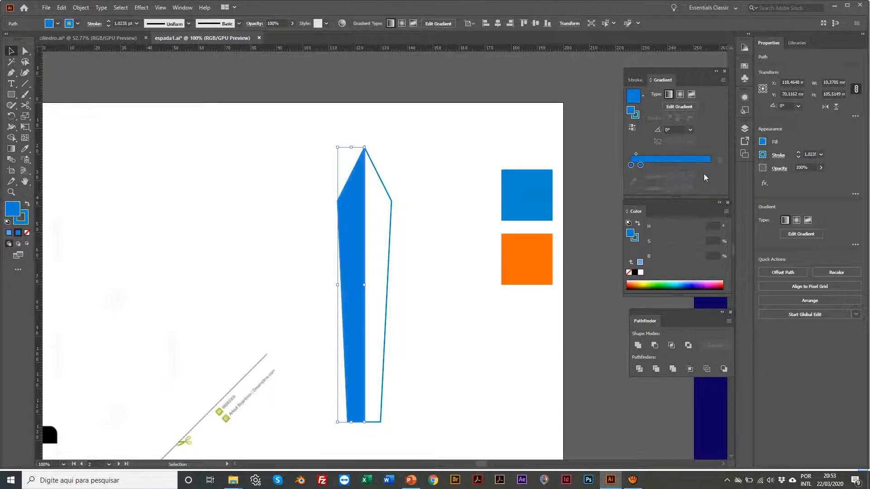
{"action": "left_click_drag", "start_coordinate": [640, 166], "coordinate": [715, 168]}
Lighten the starting stop of the left blade half's gradient to about H 206, S 66, B 100, and deselect the half
{"action": "left_click", "coordinate": [630, 166]}
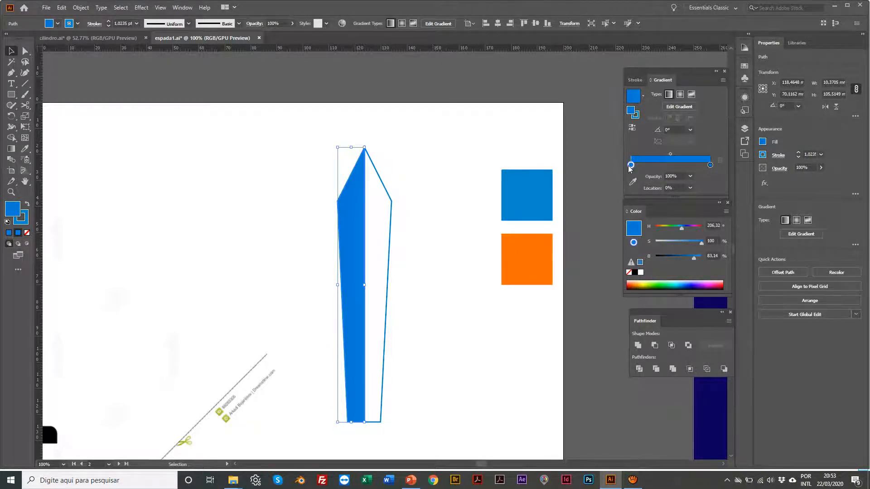
{"action": "scroll", "coordinate": [346, 194], "scroll_direction": "right", "scroll_amount": 2}
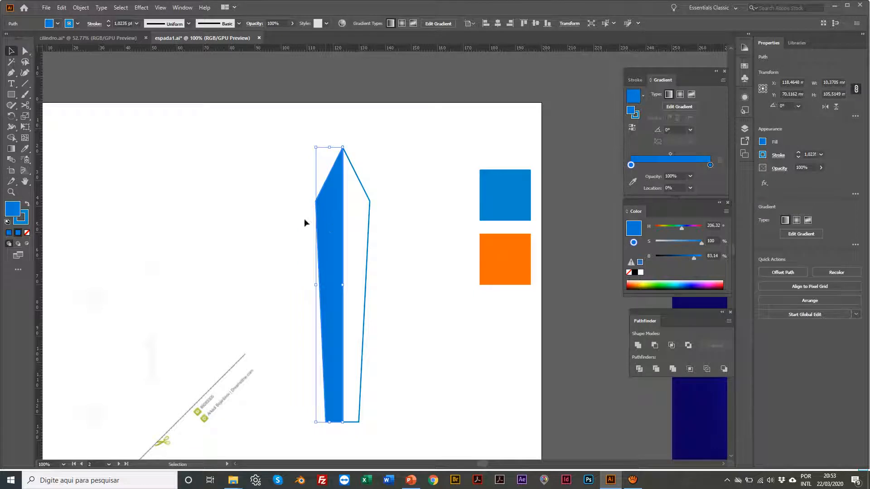
{"action": "left_click", "coordinate": [401, 135]}
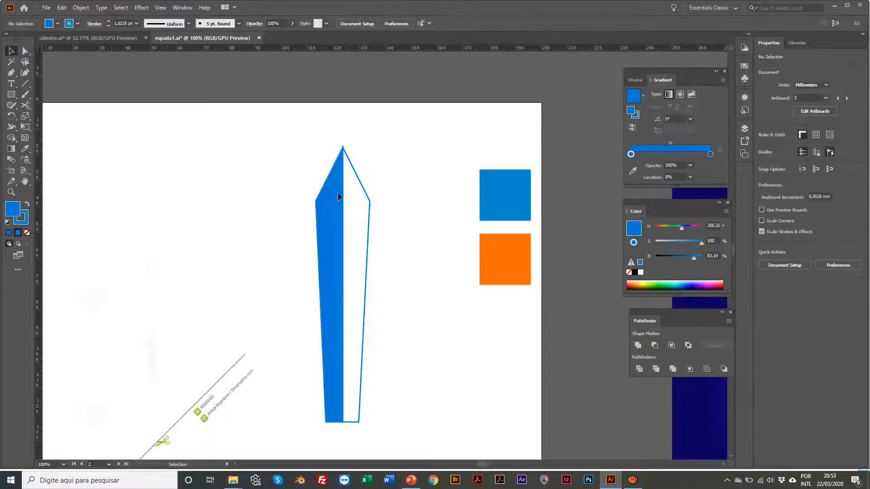
{"action": "left_click", "coordinate": [322, 216]}
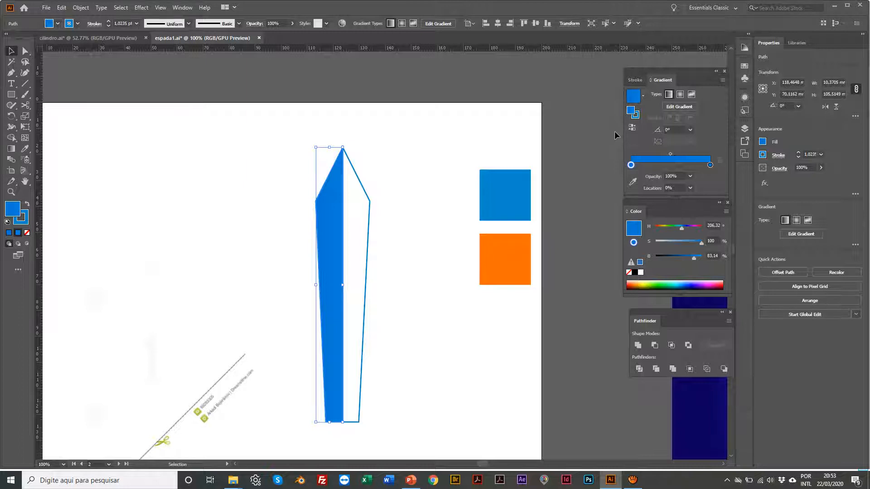
{"action": "scroll", "coordinate": [619, 145], "scroll_direction": "up", "scroll_amount": 1}
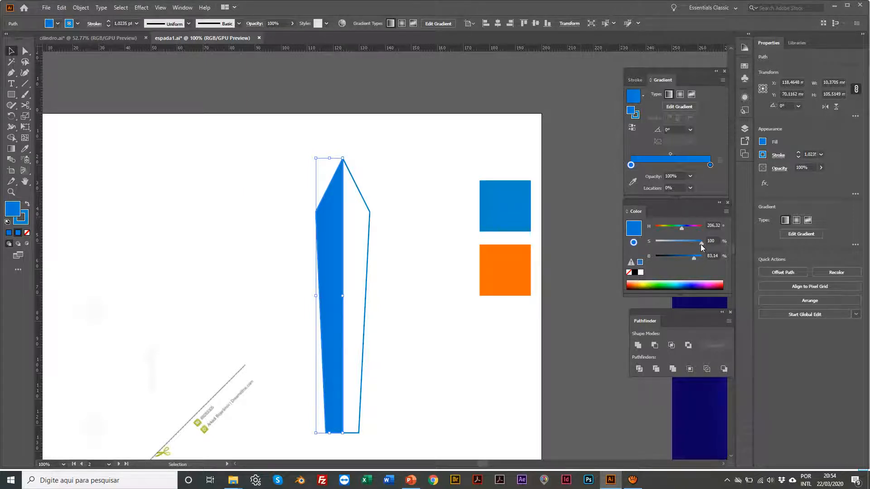
{"action": "mouse_move", "coordinate": [701, 247]}
{"action": "left_mouse_down"}
{"action": "mouse_move", "coordinate": [693, 247]}
{"action": "mouse_move", "coordinate": [697, 258]}
{"action": "mouse_move", "coordinate": [686, 245]}
{"action": "left_mouse_up"}
{"action": "left_click", "coordinate": [430, 153]}
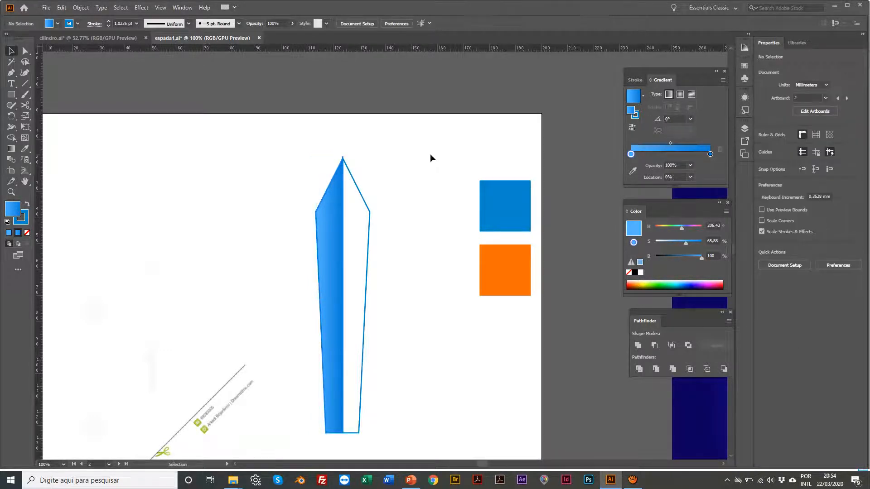
Remove the stroke from the left blade half and deselect it
{"action": "left_click", "coordinate": [331, 225]}
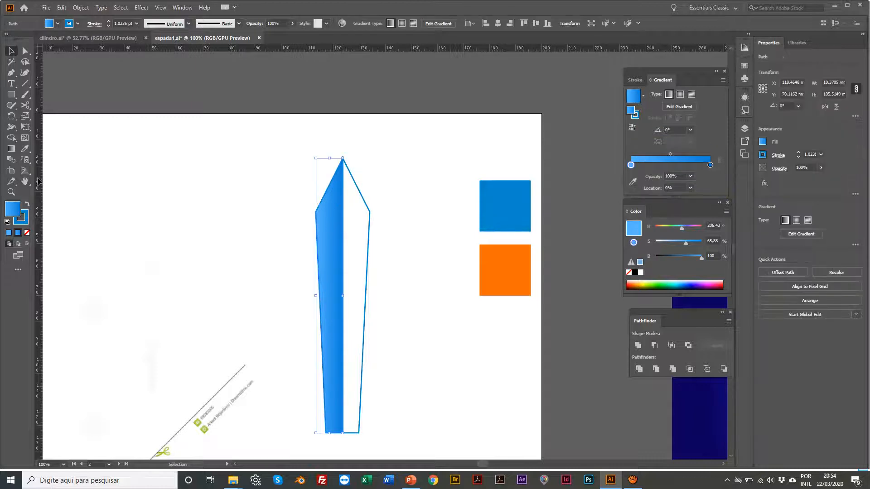
{"action": "left_click", "coordinate": [20, 219]}
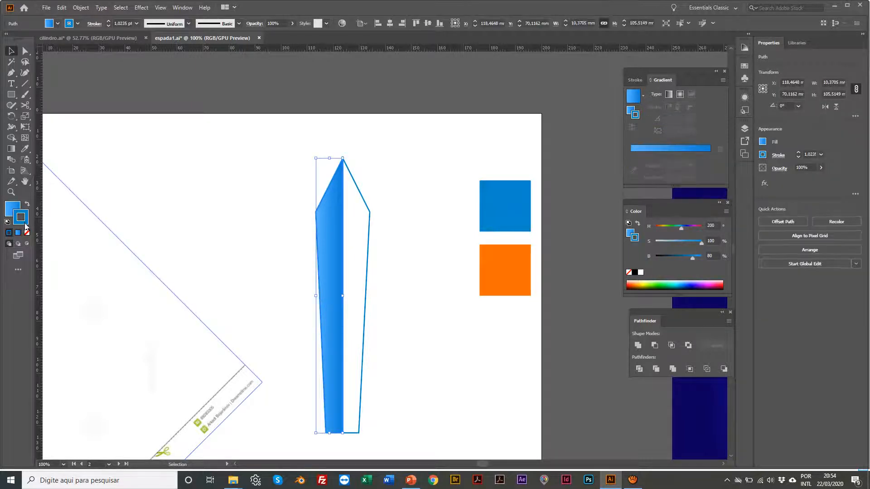
{"action": "left_click", "coordinate": [27, 233]}
{"action": "left_click", "coordinate": [279, 165]}
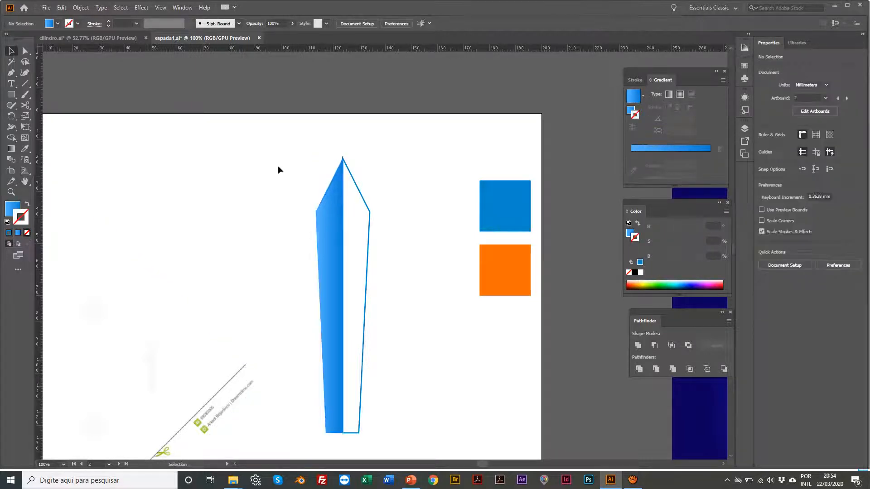
Copy the left blade half's gradient and strokeless appearance onto the right half with the Eyedropper, and deselect the blade
{"action": "left_click", "coordinate": [358, 187]}
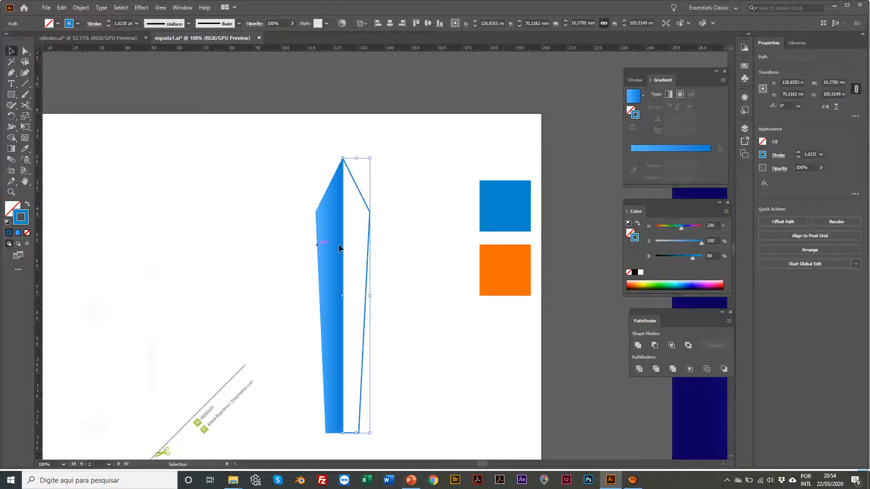
{"action": "left_click", "coordinate": [424, 203]}
{"action": "scroll", "coordinate": [426, 190], "scroll_direction": "left", "scroll_amount": 2}
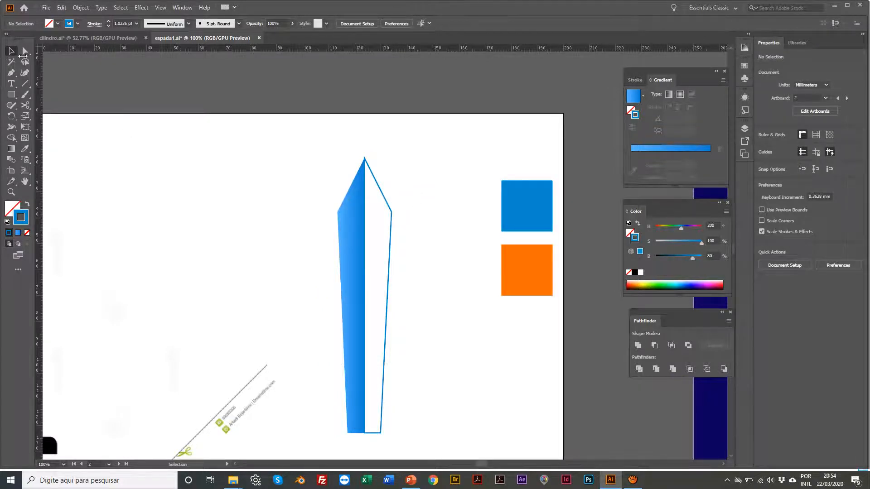
{"action": "left_click", "coordinate": [377, 185]}
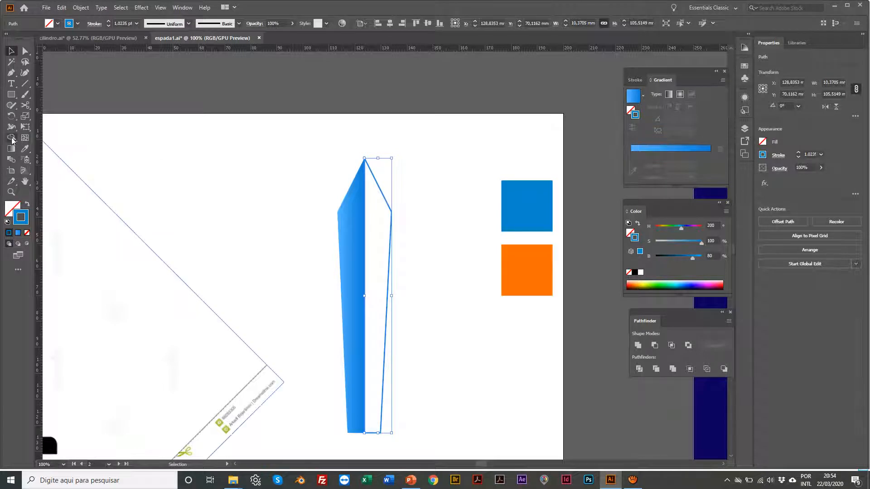
{"action": "left_click", "coordinate": [24, 151]}
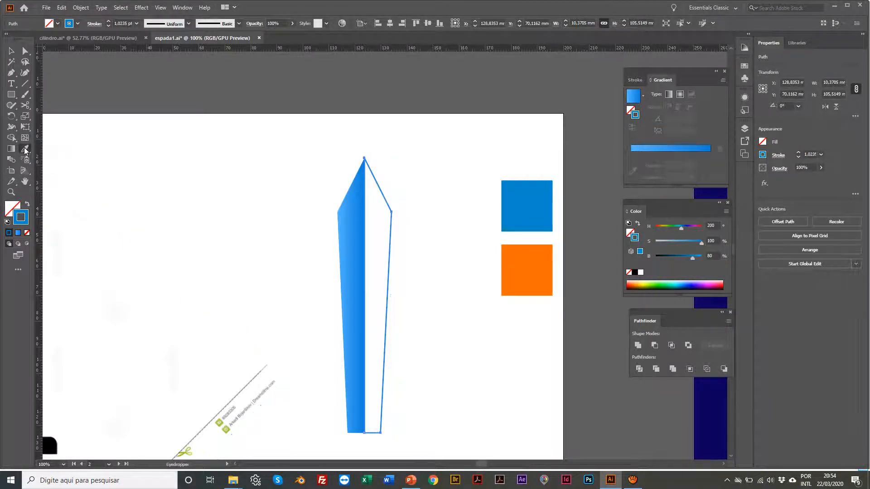
{"action": "left_click", "coordinate": [351, 217]}
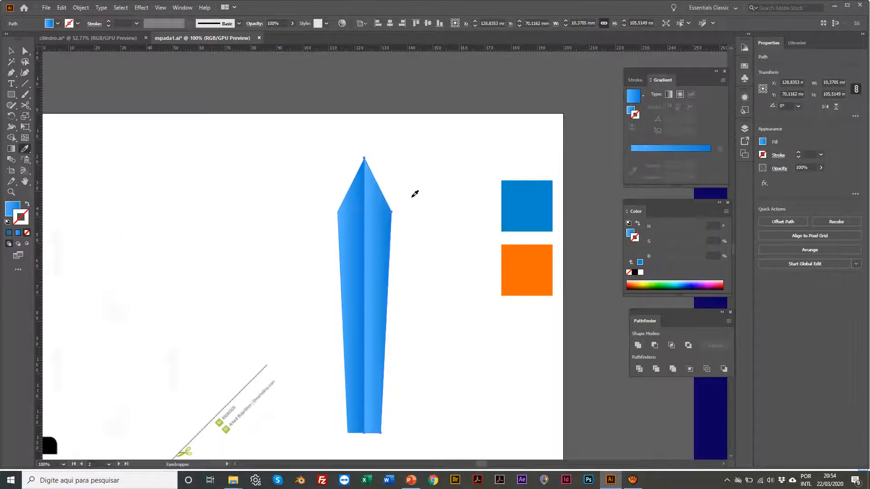
{"action": "left_click", "coordinate": [426, 176], "text": "ctrl"}
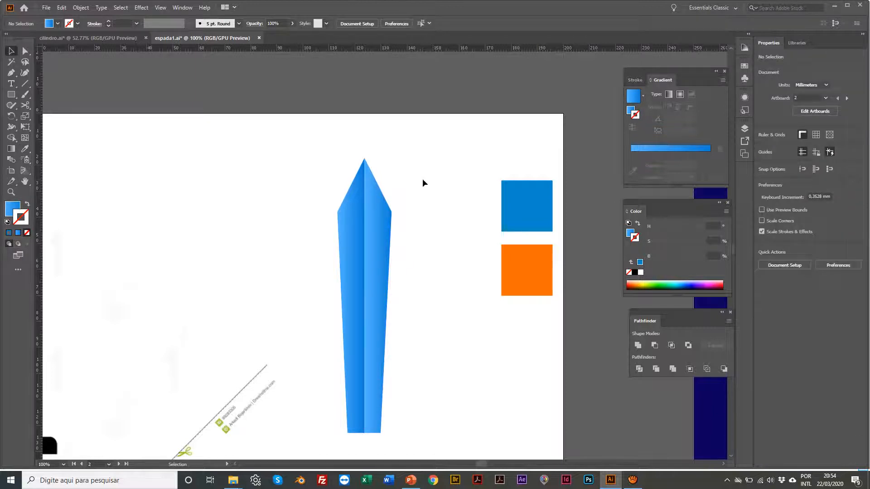
Darken the end stop of the left blade half's gradient to about H 206, S 95, B 72
{"action": "scroll", "coordinate": [423, 179], "scroll_direction": "down", "scroll_amount": 3}
{"action": "scroll", "coordinate": [422, 179], "scroll_direction": "left", "scroll_amount": 1}
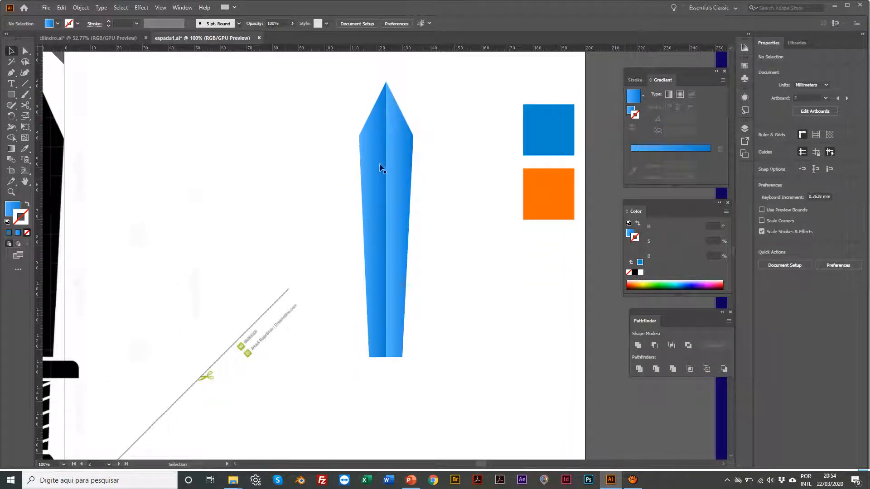
{"action": "scroll", "coordinate": [368, 150], "scroll_direction": "right", "scroll_amount": 1}
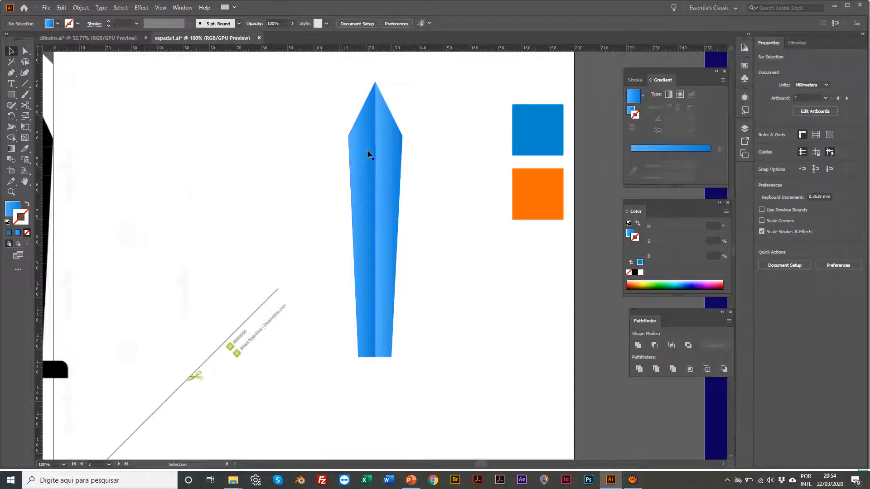
{"action": "left_click", "coordinate": [367, 149]}
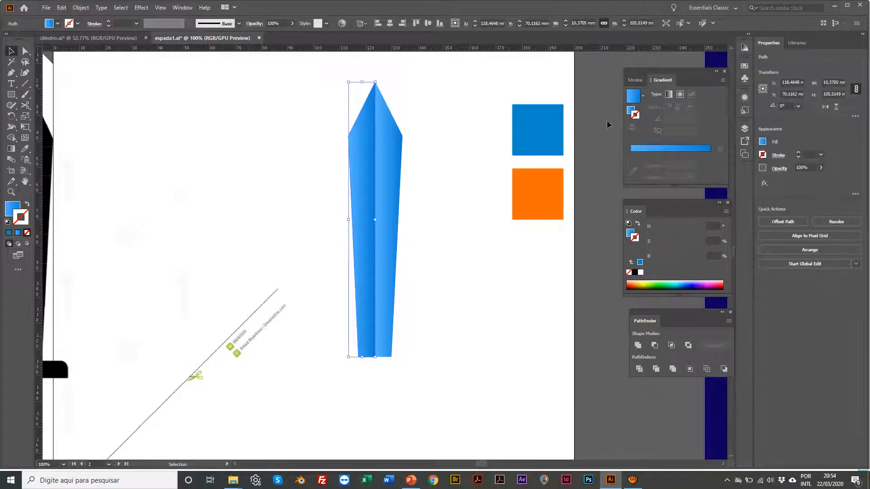
{"action": "left_click", "coordinate": [631, 110]}
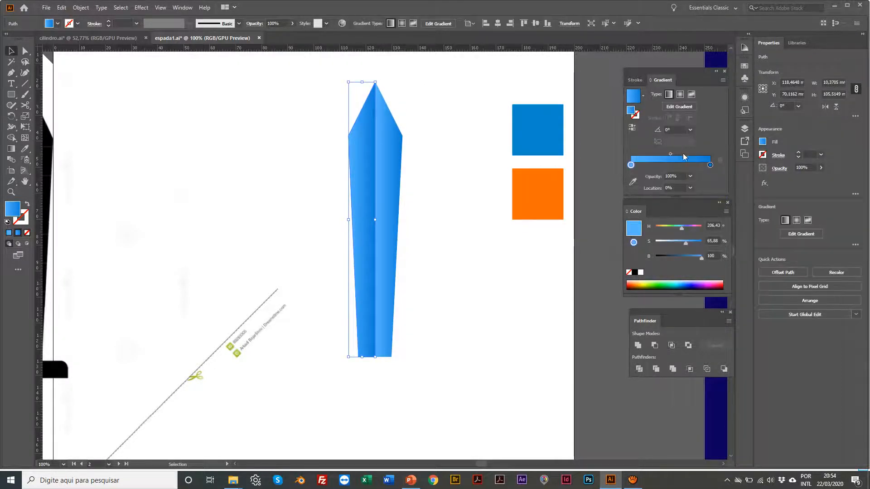
{"action": "left_click", "coordinate": [710, 166]}
{"action": "left_click_drag", "start_coordinate": [696, 260], "coordinate": [690, 262]}
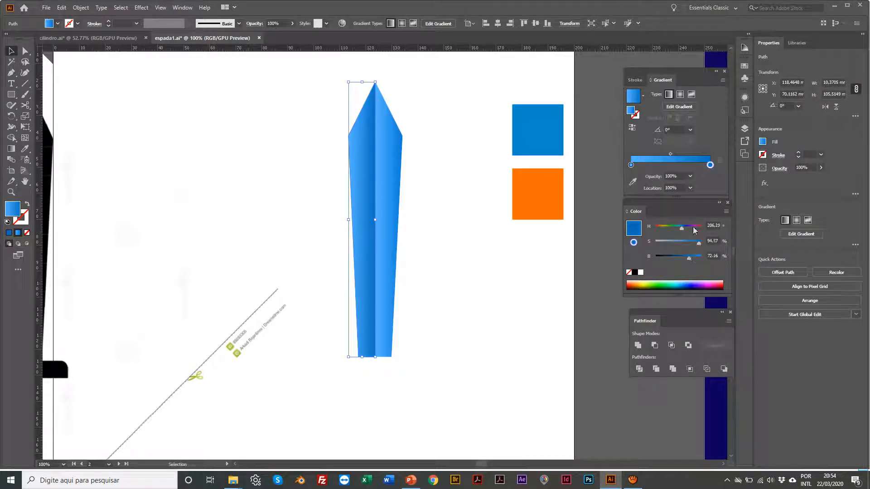
Lighten the gradient's starting stop to about H 207, S 54, B 100, shift its midpoint to about 68%, and deselect the half
{"action": "left_click", "coordinate": [631, 165]}
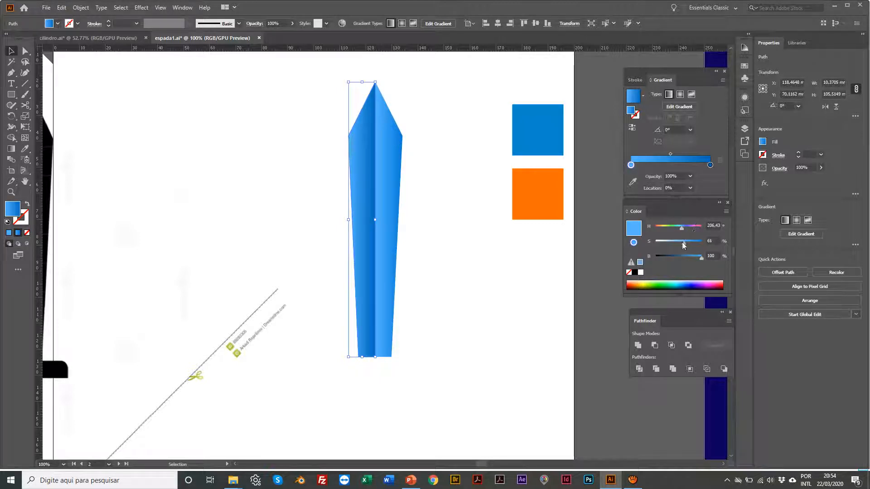
{"action": "left_click_drag", "start_coordinate": [680, 246], "coordinate": [678, 241]}
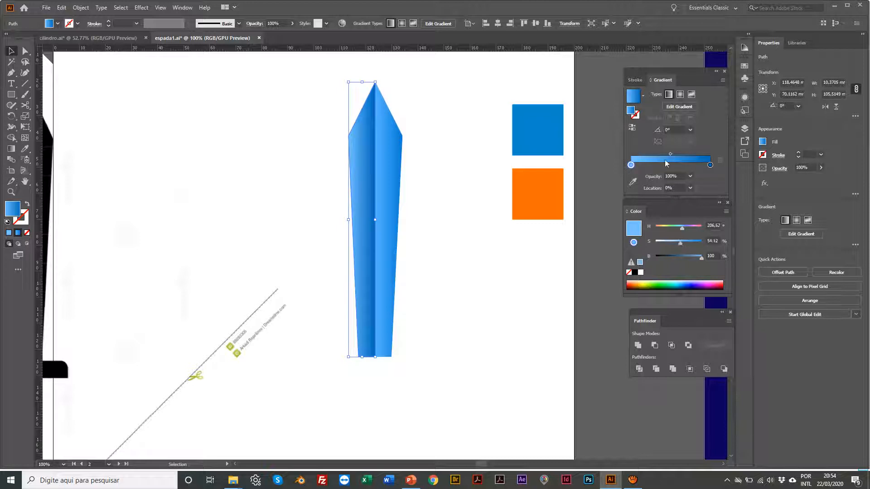
{"action": "left_click_drag", "start_coordinate": [671, 155], "coordinate": [685, 153]}
{"action": "left_click", "coordinate": [442, 107]}
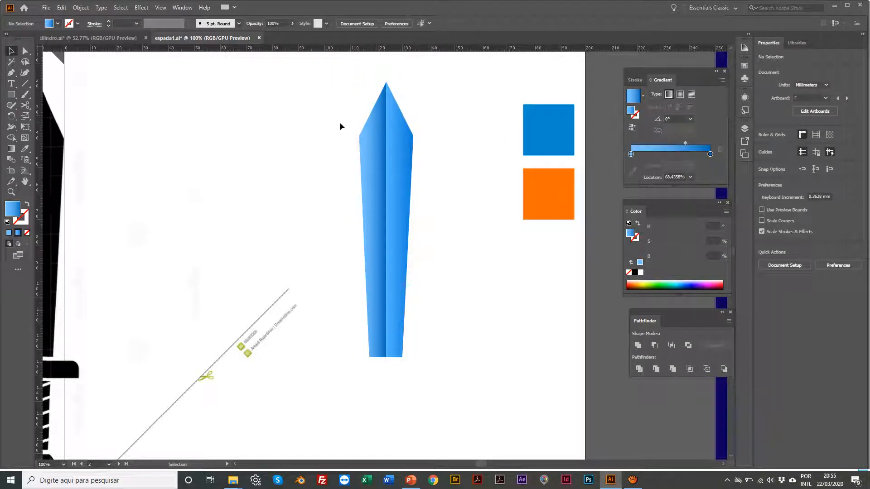
Set the end stop of the left blade half's gradient to about H 206, S 100, B 75, and deselect the half
{"action": "left_click", "coordinate": [380, 142]}
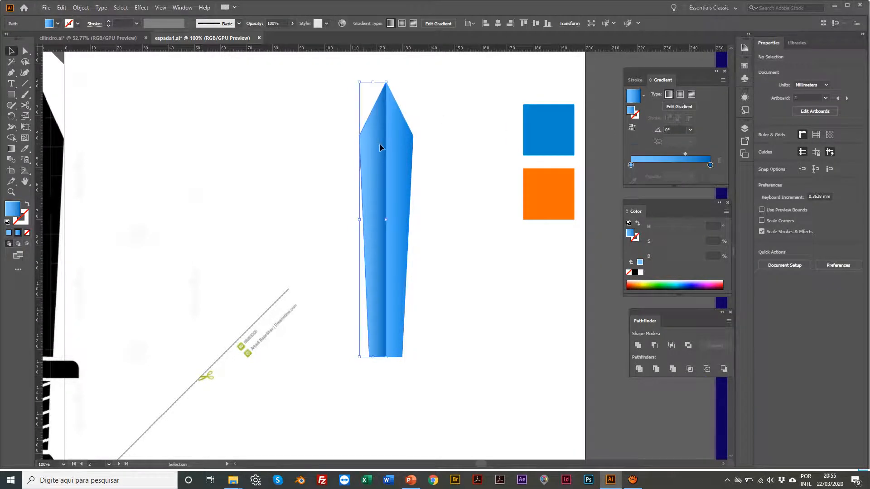
{"action": "left_click", "coordinate": [710, 165]}
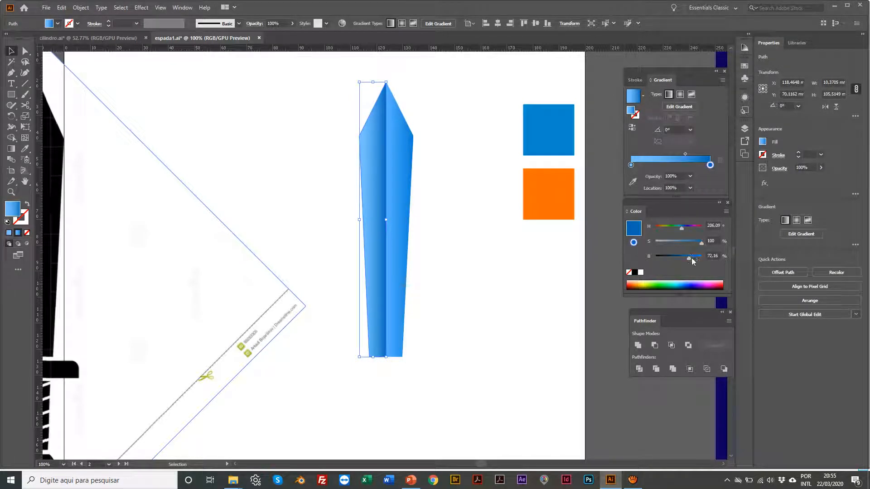
{"action": "left_click_drag", "start_coordinate": [689, 257], "coordinate": [690, 257]}
{"action": "scroll", "coordinate": [611, 235], "scroll_direction": "down", "scroll_amount": 1}
{"action": "left_click", "coordinate": [445, 119]}
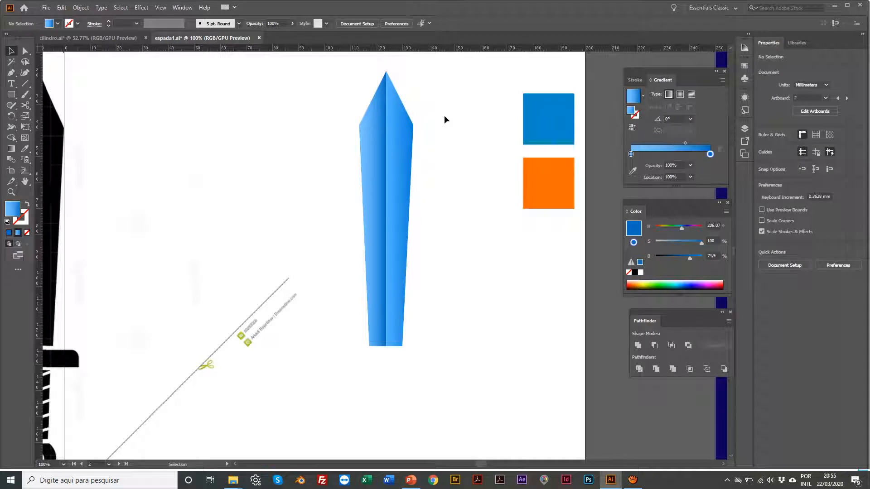
Copy the left blade half's updated gradient onto the right half with the Eyedropper, and deselect the blade
{"action": "scroll", "coordinate": [444, 120], "scroll_direction": "right", "scroll_amount": 1}
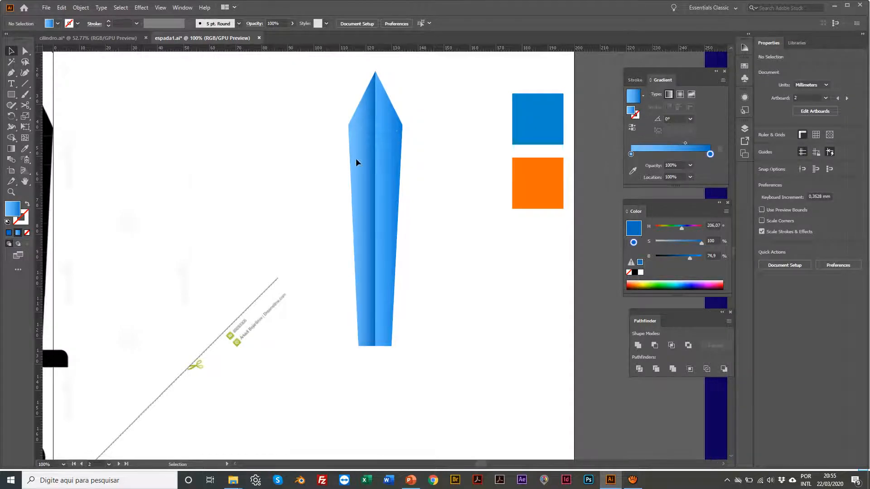
{"action": "left_click", "coordinate": [356, 156]}
{"action": "left_click", "coordinate": [388, 158]}
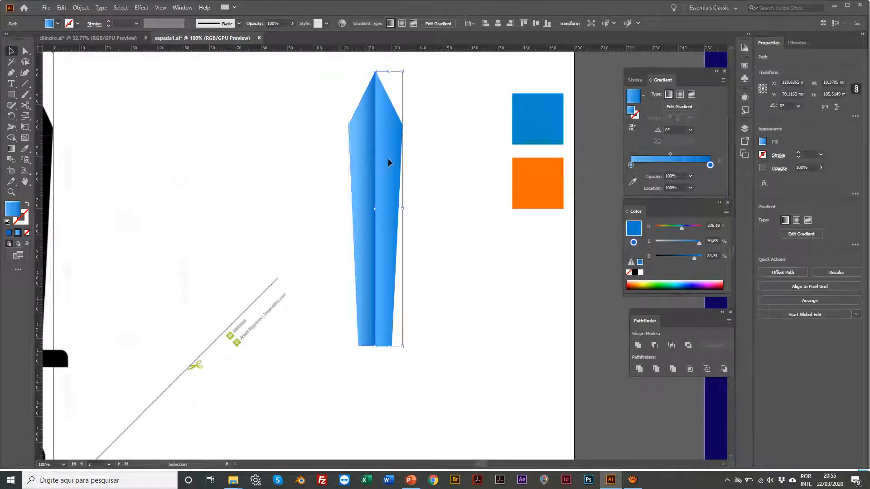
{"action": "key", "text": "i"}
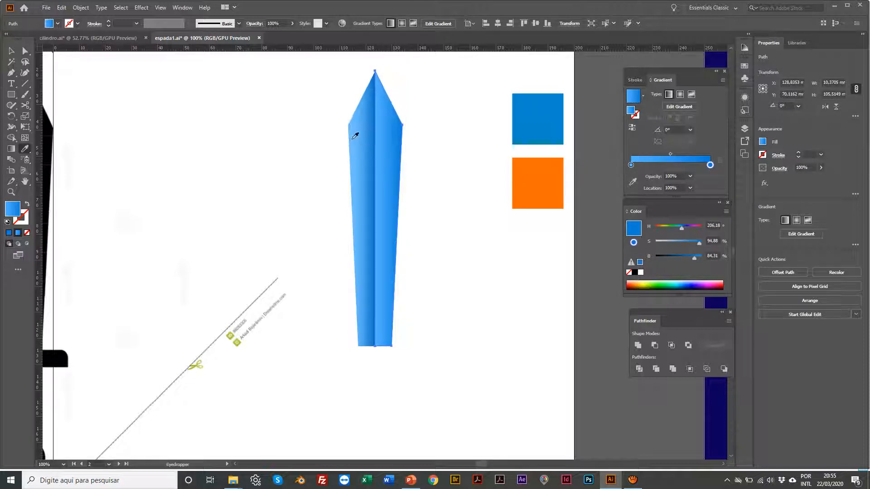
{"action": "left_click", "coordinate": [355, 135]}
{"action": "key", "text": "v"}
{"action": "left_click", "coordinate": [434, 175]}
{"action": "scroll", "coordinate": [433, 175], "scroll_direction": "right", "scroll_amount": 1}
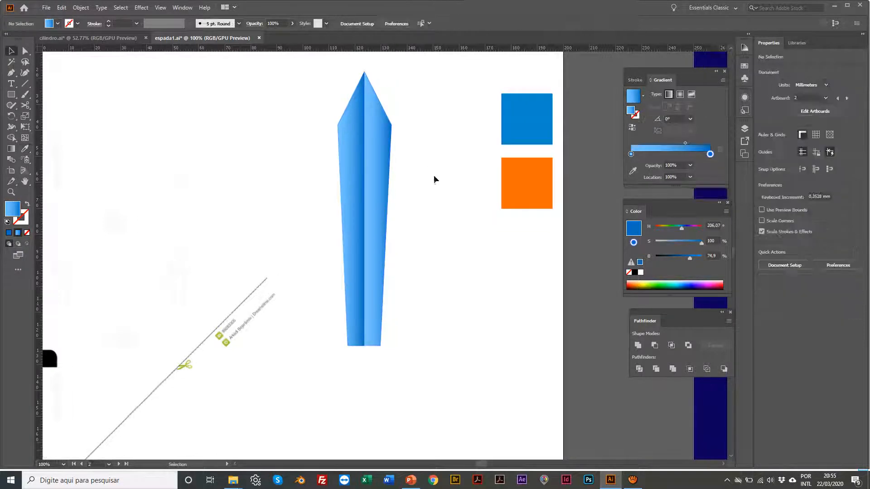
Examine the guard below the blade on the finished blue-and-orange sword and on the black reference sword
{"action": "scroll", "coordinate": [393, 175], "scroll_direction": "left", "scroll_amount": 1}
{"action": "scroll", "coordinate": [393, 176], "scroll_direction": "left", "scroll_amount": 10}
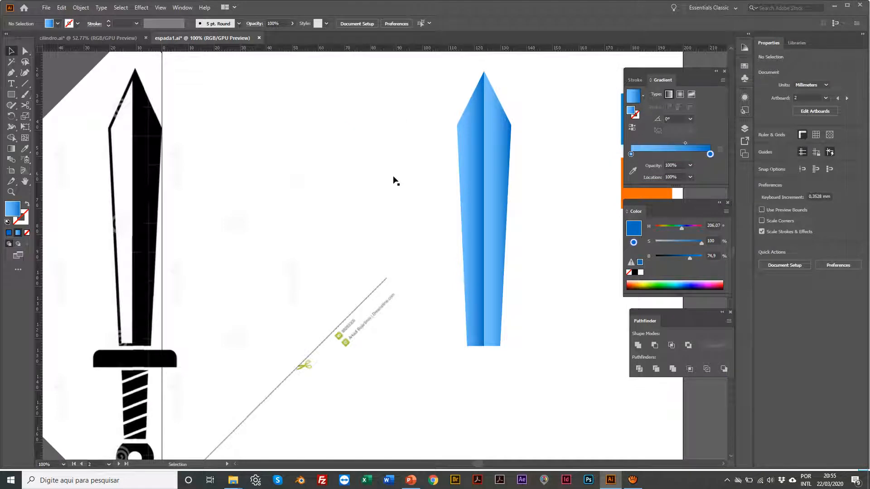
{"action": "scroll", "coordinate": [376, 197], "scroll_direction": "left", "scroll_amount": 20}
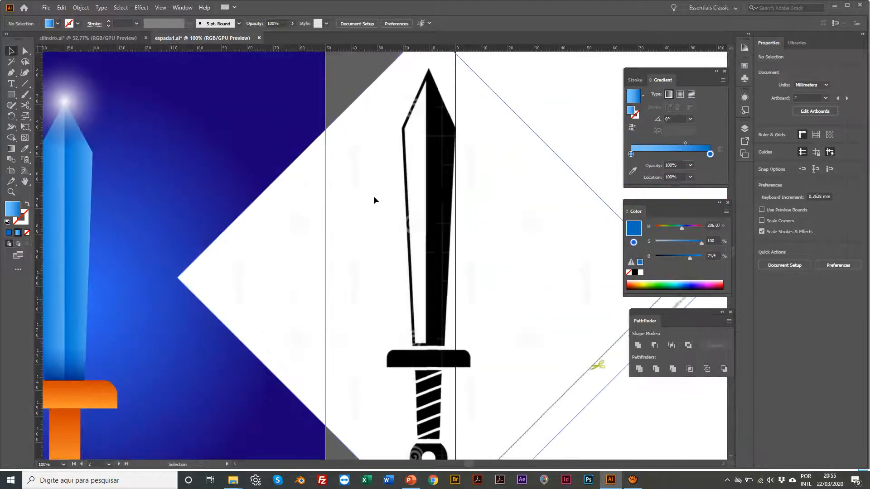
{"action": "scroll", "coordinate": [371, 205], "scroll_direction": "left", "scroll_amount": 10}
{"action": "scroll", "coordinate": [235, 331], "scroll_direction": "down", "scroll_amount": 2}
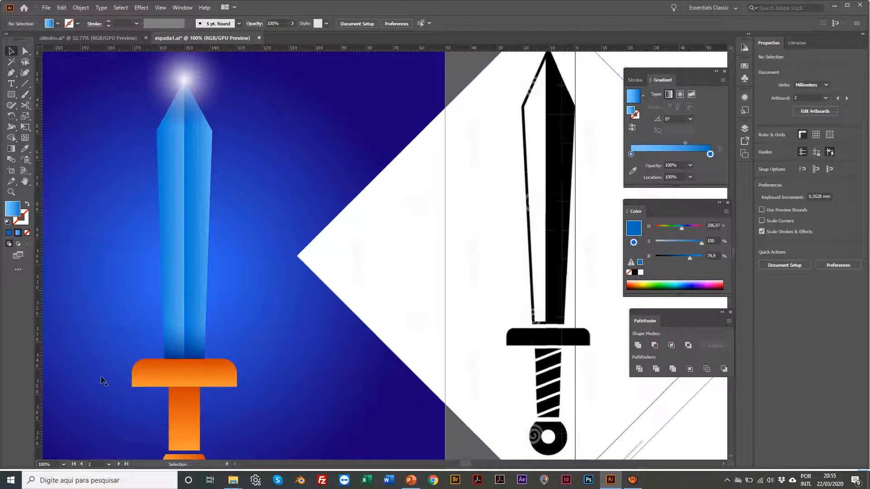
{"action": "scroll", "coordinate": [394, 321], "scroll_direction": "right", "scroll_amount": 15}
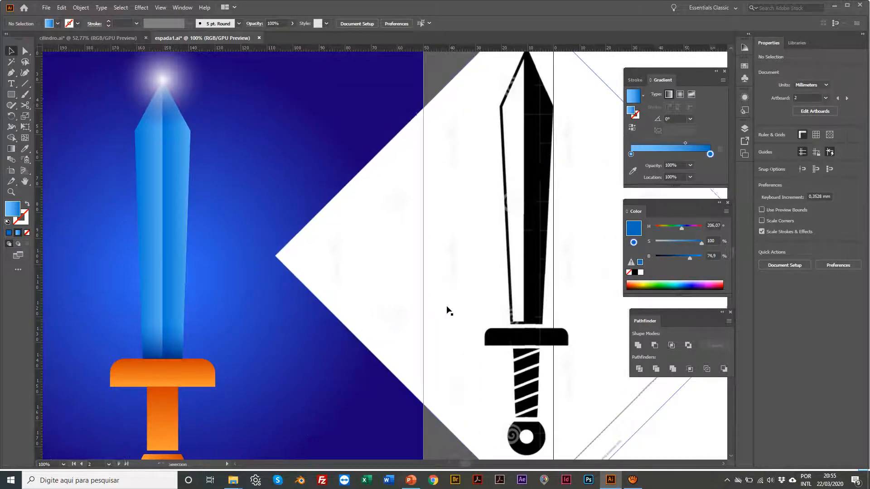
{"action": "scroll", "coordinate": [447, 311], "scroll_direction": "down", "scroll_amount": 3}
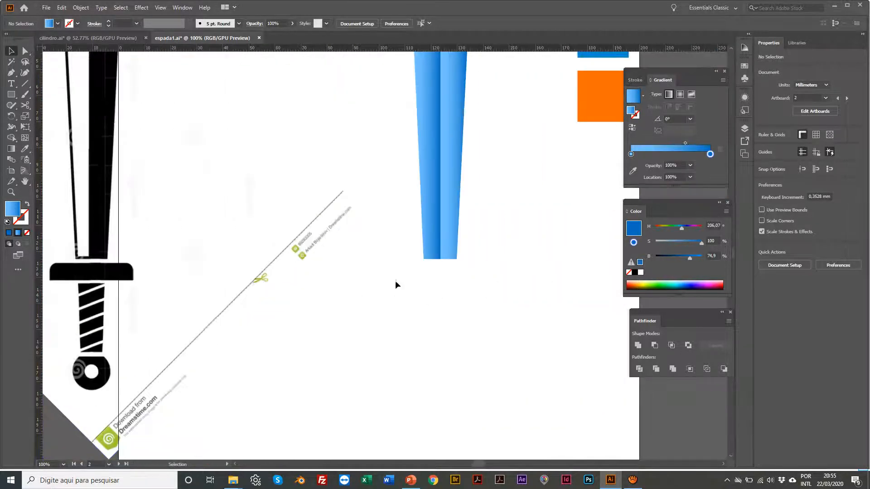
{"action": "scroll", "coordinate": [395, 281], "scroll_direction": "left", "scroll_amount": 3}
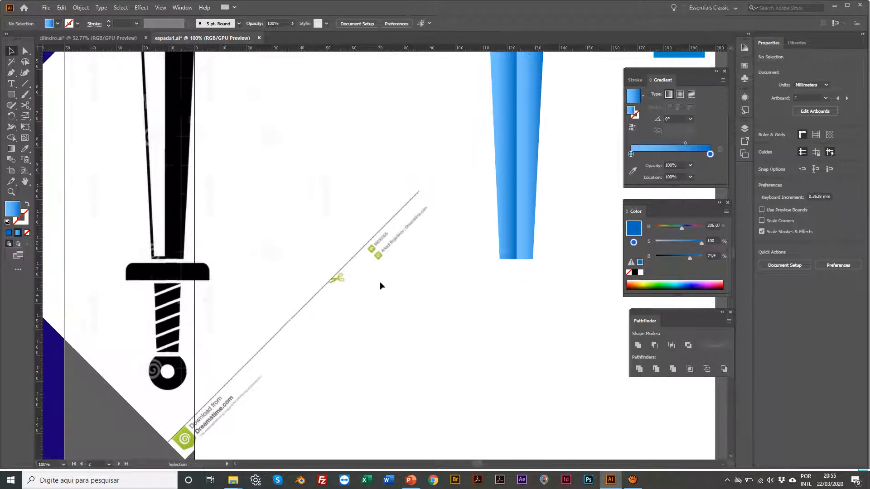
Draw a rectangle about 38 mm wide and 12 mm high over the black reference sword's guard
{"action": "left_click", "coordinate": [11, 95]}
{"action": "left_click", "coordinate": [45, 99]}
{"action": "scroll", "coordinate": [68, 126], "scroll_direction": "left", "scroll_amount": 1}
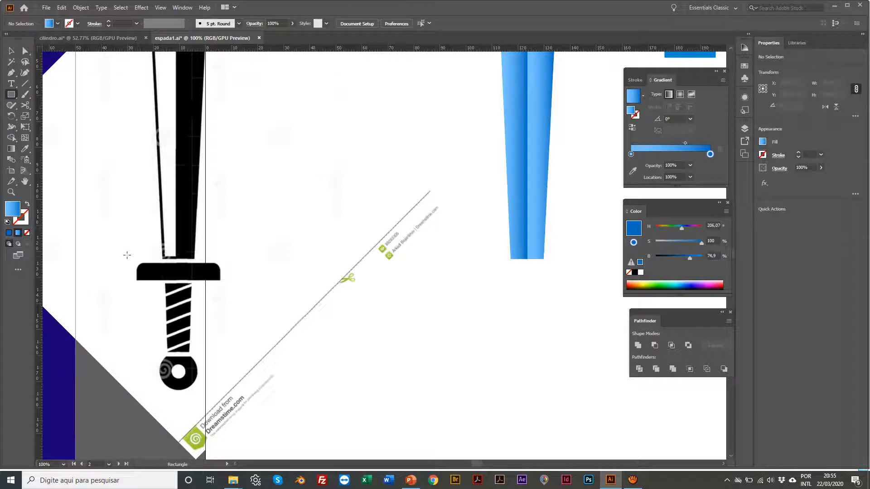
{"action": "left_click_drag", "start_coordinate": [128, 255], "coordinate": [227, 287]}
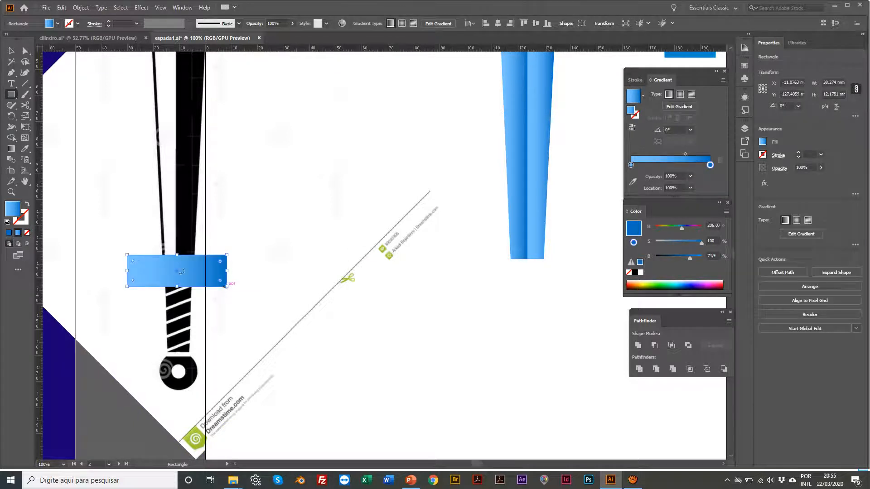
Move the guard rectangle to the base of the blue blade, centred beneath it
{"action": "key", "text": "v"}
{"action": "left_click_drag", "start_coordinate": [175, 268], "coordinate": [505, 271]}
{"action": "scroll", "coordinate": [508, 269], "scroll_direction": "right", "scroll_amount": 5}
{"action": "scroll", "coordinate": [512, 246], "scroll_direction": "up", "scroll_amount": 5}
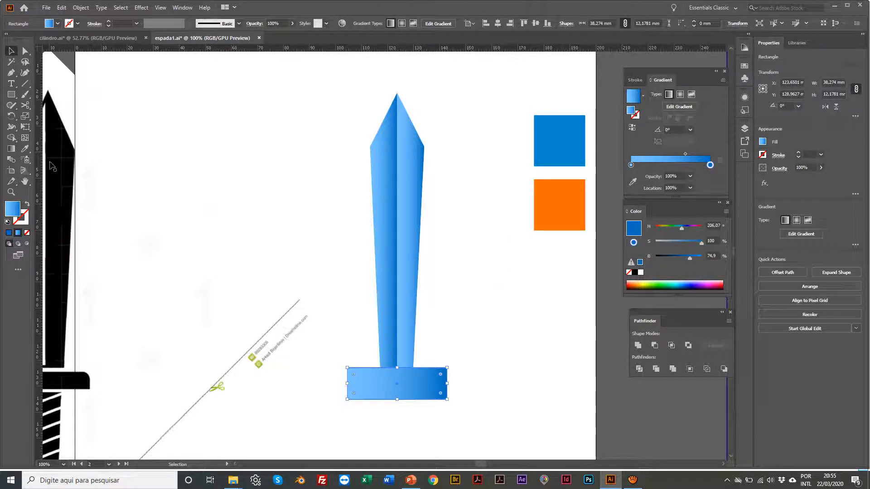
Fill the guard rectangle with the orange of the colour swatch using the Eyedropper, and deselect it
{"action": "left_click", "coordinate": [24, 151]}
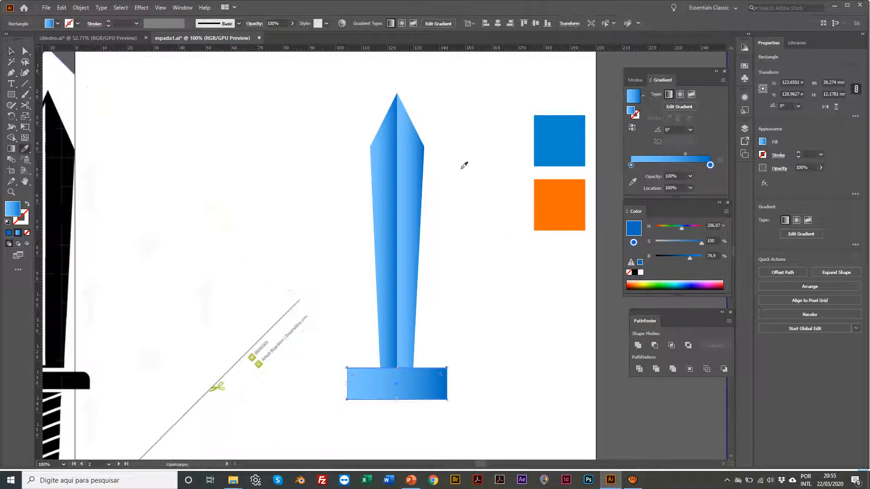
{"action": "left_click", "coordinate": [561, 200]}
{"action": "key", "text": "v"}
{"action": "scroll", "coordinate": [498, 303], "scroll_direction": "up", "scroll_amount": 1}
{"action": "left_click", "coordinate": [479, 301]}
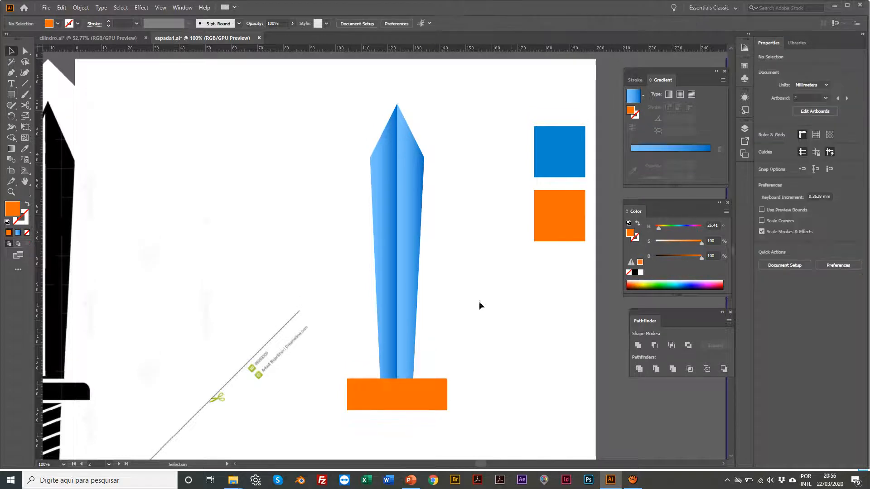
Select the orange guard rectangle and activate the Direct Selection tool for editing its corners
{"action": "scroll", "coordinate": [461, 303], "scroll_direction": "left", "scroll_amount": 10}
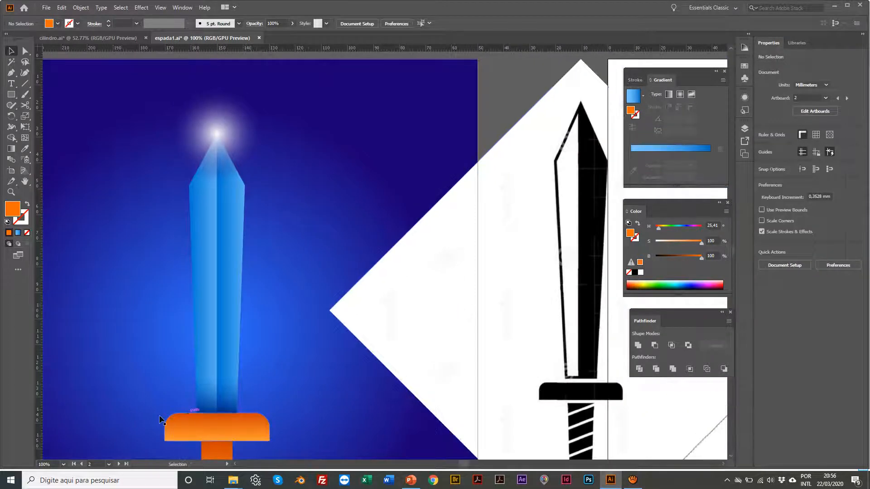
{"action": "scroll", "coordinate": [258, 410], "scroll_direction": "right", "scroll_amount": 10}
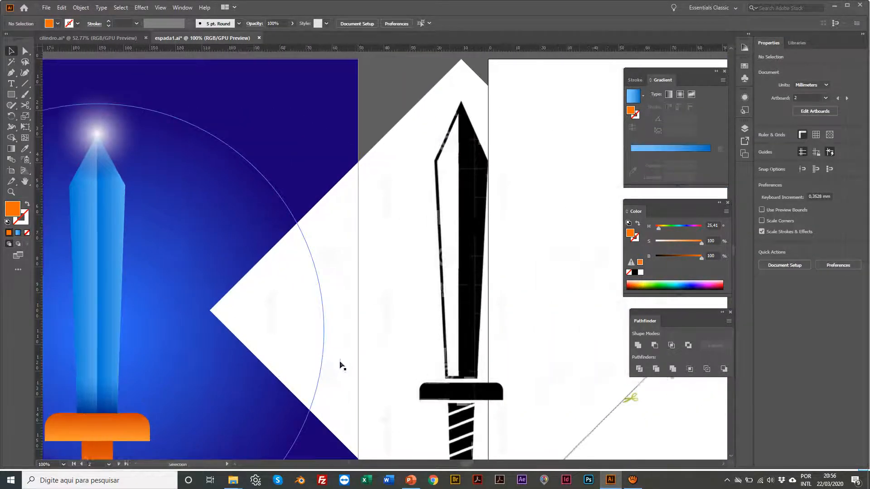
{"action": "key", "text": "z"}
{"action": "left_click", "coordinate": [552, 367]}
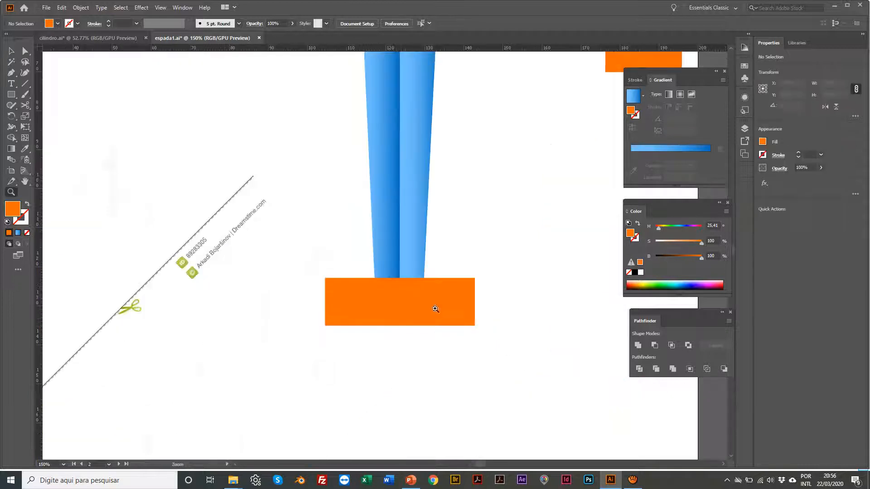
{"action": "left_click", "coordinate": [420, 293]}
{"action": "key", "text": "v"}
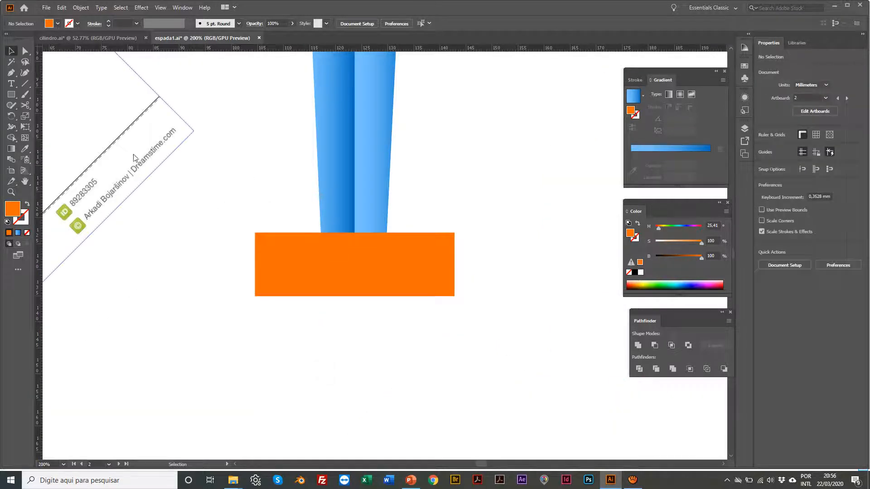
{"action": "left_click", "coordinate": [326, 268]}
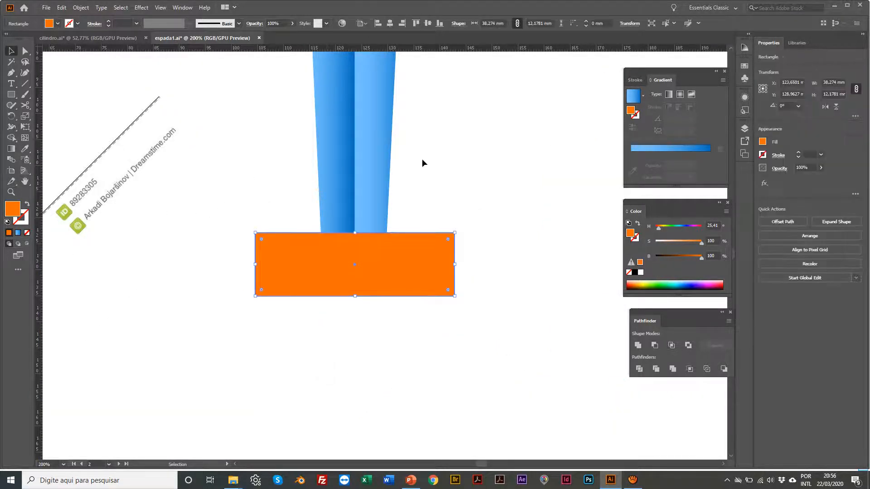
{"action": "scroll", "coordinate": [413, 235], "scroll_direction": "right", "scroll_amount": 1}
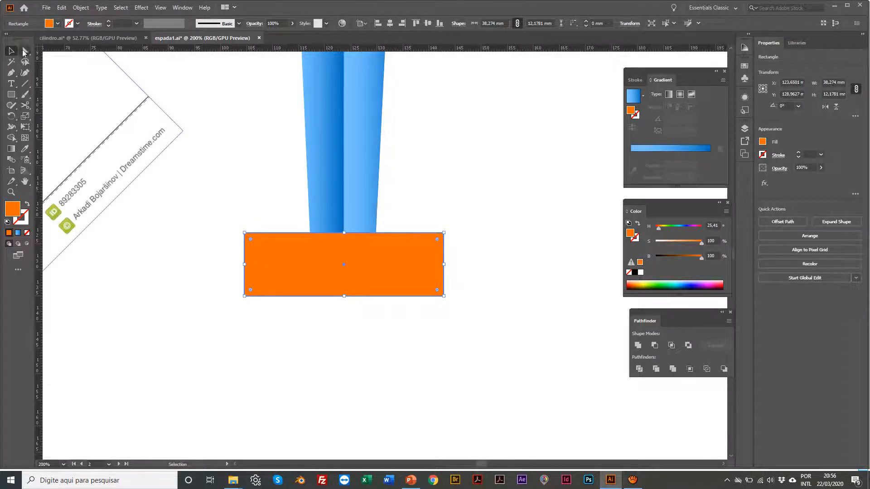
{"action": "left_click", "coordinate": [24, 52]}
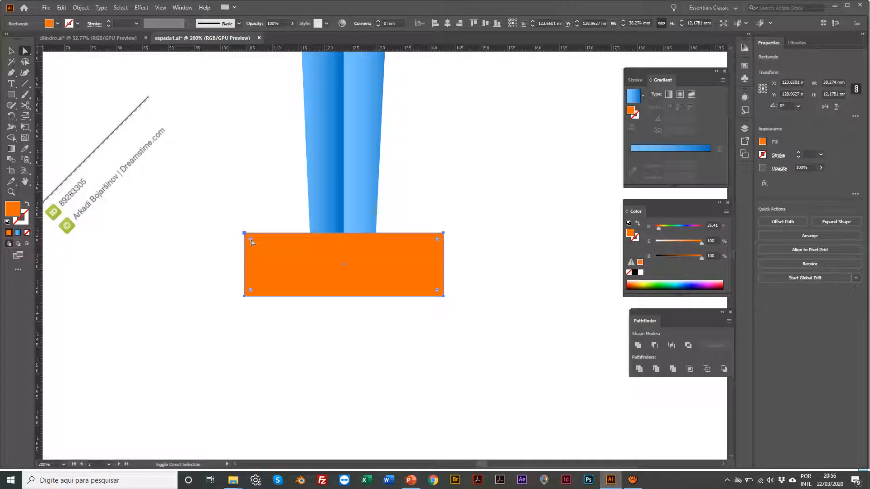
Try to round all corners of the orange guard rectangle with a radius of about 1.27 mm, and undo it
{"action": "scroll", "coordinate": [251, 242], "scroll_direction": "left", "scroll_amount": 10}
{"action": "scroll", "coordinate": [430, 234], "scroll_direction": "right", "scroll_amount": 7}
{"action": "left_click_drag", "start_coordinate": [543, 239], "coordinate": [535, 250]}
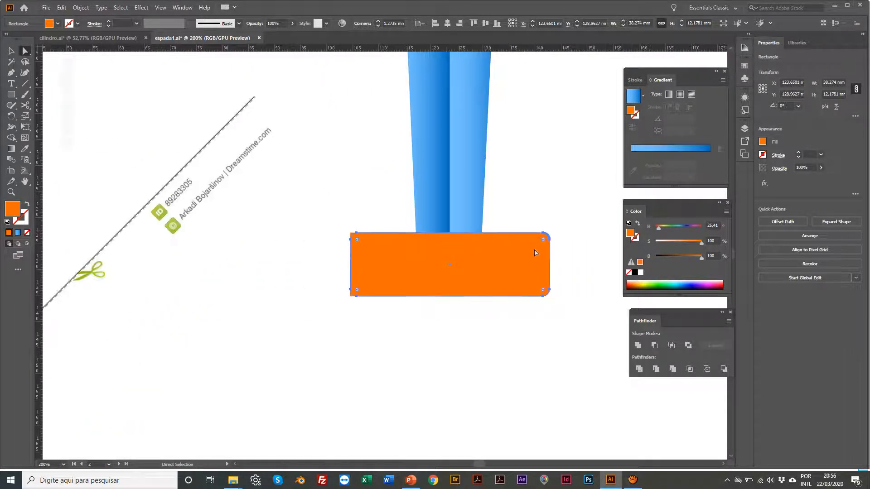
{"action": "key", "text": "ctrl+z"}
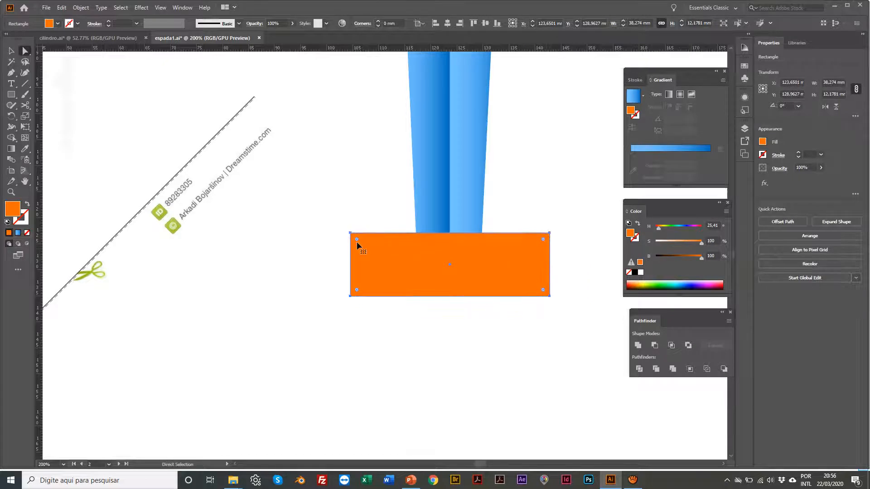
Round only the two top corners of the orange guard rectangle with a radius of about 7.04 mm, and deselect it
{"action": "scroll", "coordinate": [357, 241], "scroll_direction": "left", "scroll_amount": 2}
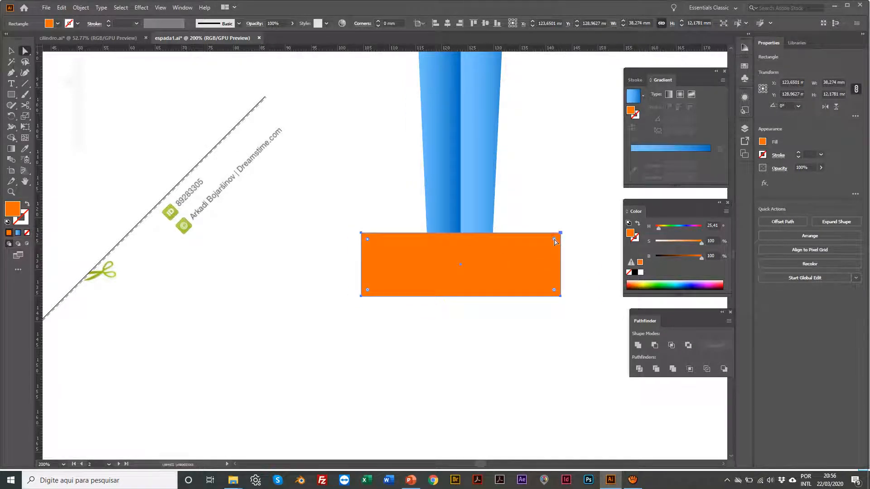
{"action": "left_click_drag", "start_coordinate": [554, 240], "coordinate": [494, 241]}
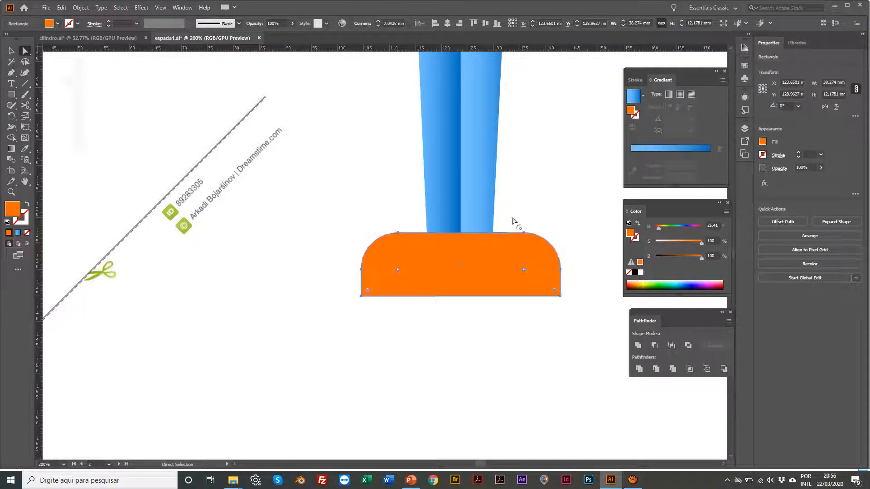
{"action": "left_click", "coordinate": [545, 186]}
Apply a linear gradient to the guard and replace its dark blue end stop with the orange stop
{"action": "key", "text": "z"}
{"action": "left_click_drag", "start_coordinate": [505, 207], "coordinate": [378, 247]}
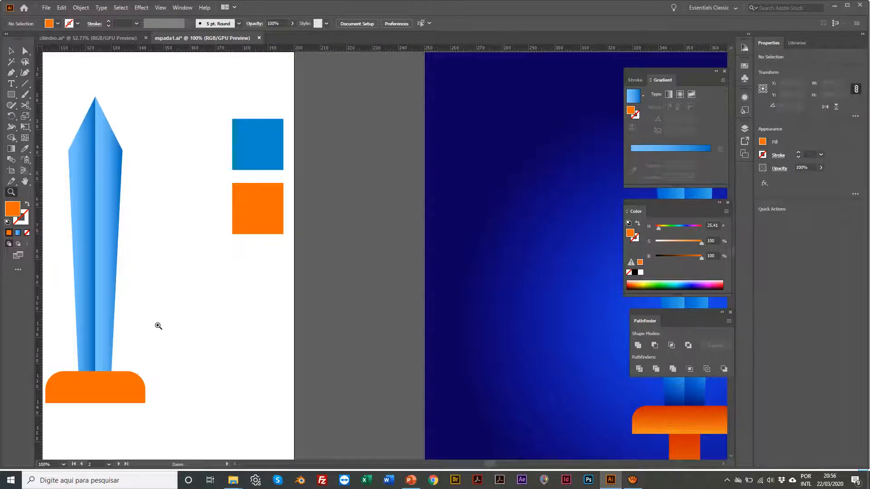
{"action": "left_click", "coordinate": [158, 325]}
{"action": "left_click", "coordinate": [330, 291], "text": "alt"}
{"action": "scroll", "coordinate": [395, 249], "scroll_direction": "up", "scroll_amount": 2}
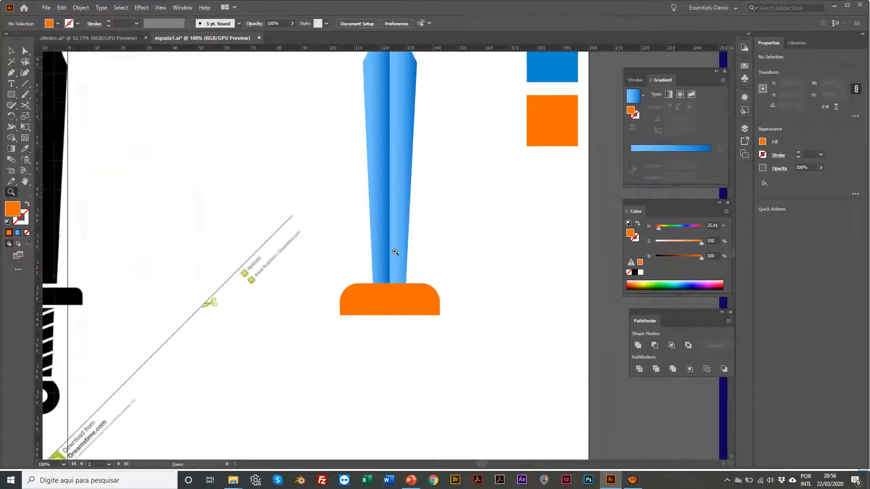
{"action": "scroll", "coordinate": [393, 257], "scroll_direction": "down", "scroll_amount": 2}
{"action": "left_click", "coordinate": [436, 269]}
{"action": "key", "text": "v"}
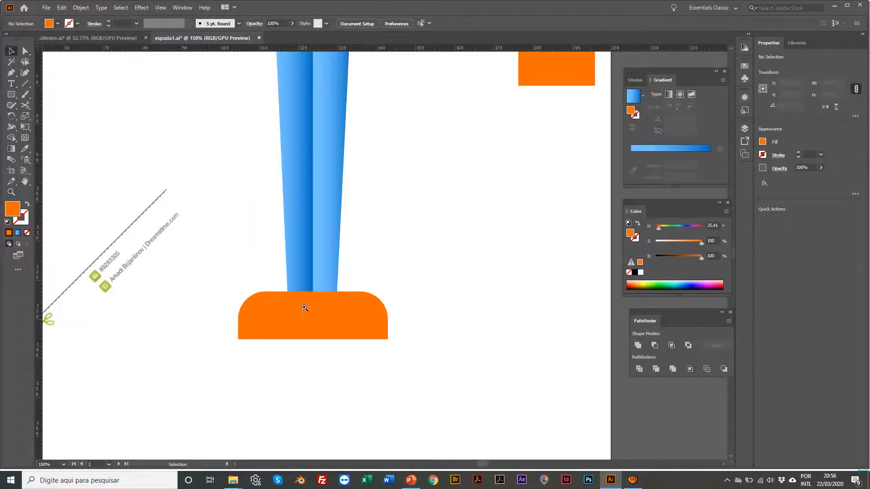
{"action": "left_click", "coordinate": [325, 303]}
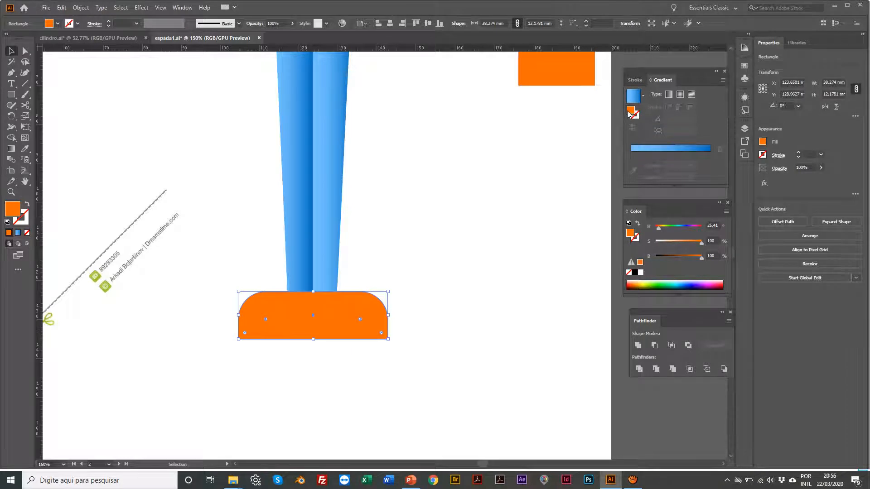
{"action": "left_click", "coordinate": [650, 145]}
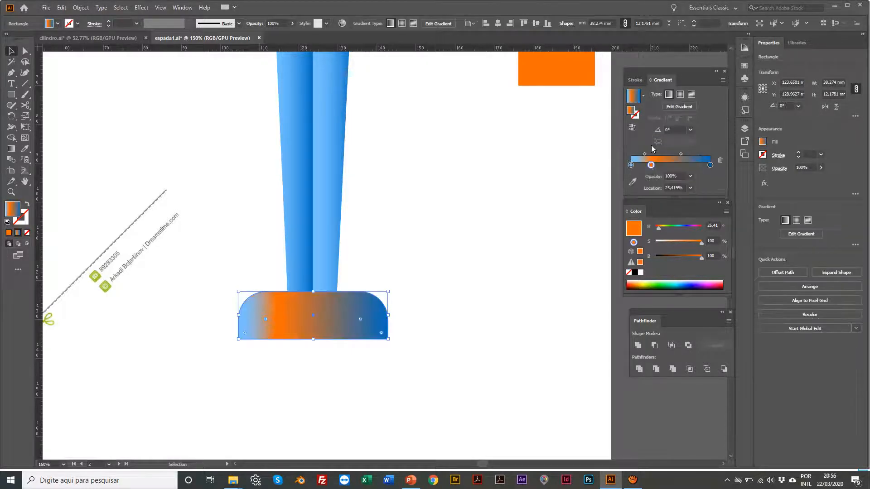
{"action": "left_click_drag", "start_coordinate": [708, 164], "coordinate": [713, 181]}
{"action": "left_click_drag", "start_coordinate": [652, 168], "coordinate": [714, 172]}
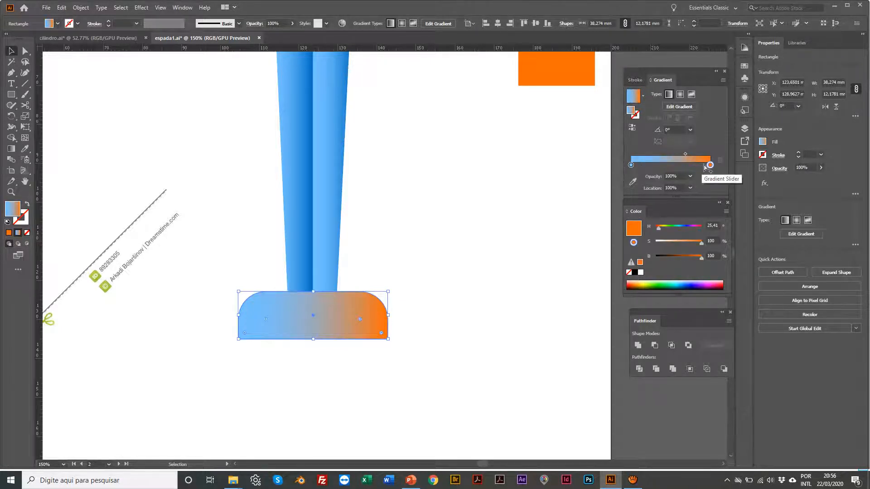
Replace the guard gradient's light blue start stop with orange and darken that stop to about 61% brightness
{"action": "left_click", "coordinate": [703, 165]}
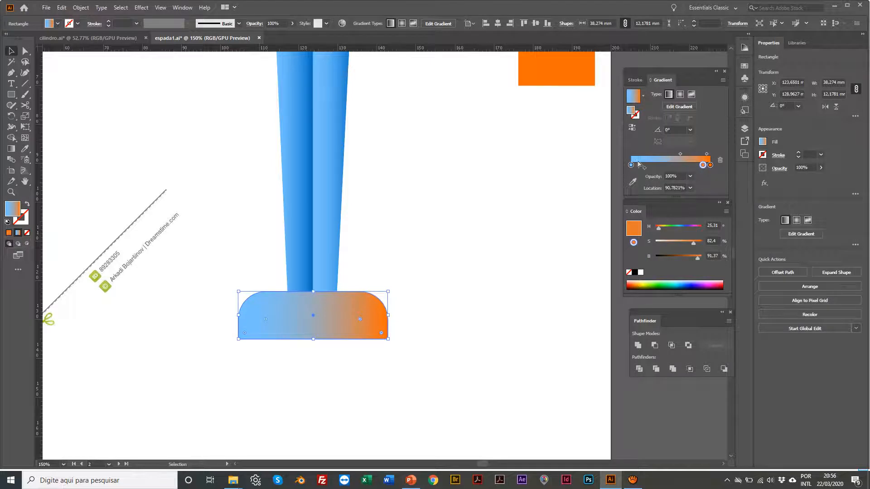
{"action": "left_click_drag", "start_coordinate": [631, 166], "coordinate": [635, 194]}
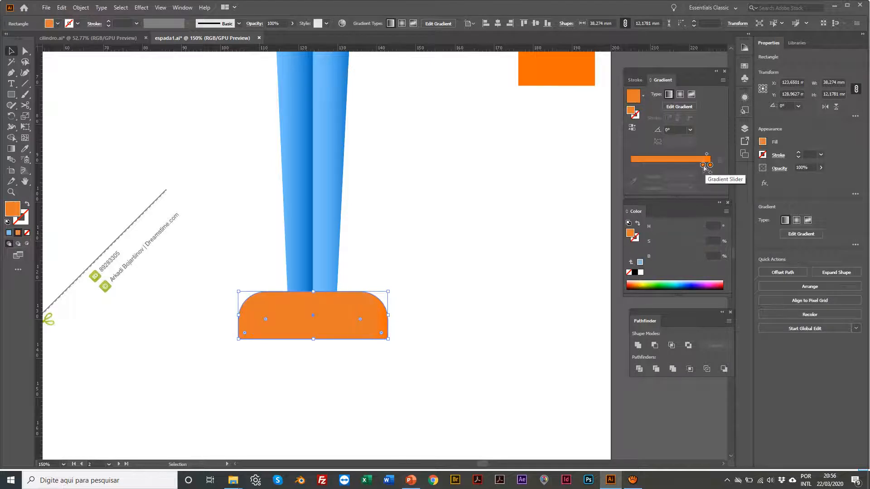
{"action": "left_click_drag", "start_coordinate": [704, 167], "coordinate": [639, 170]}
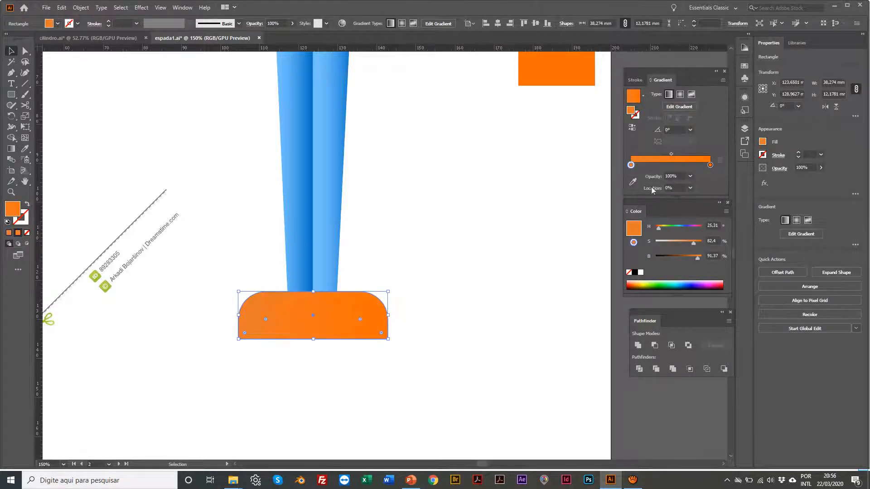
{"action": "left_click_drag", "start_coordinate": [697, 258], "coordinate": [682, 258]}
{"action": "left_click", "coordinate": [311, 348]}
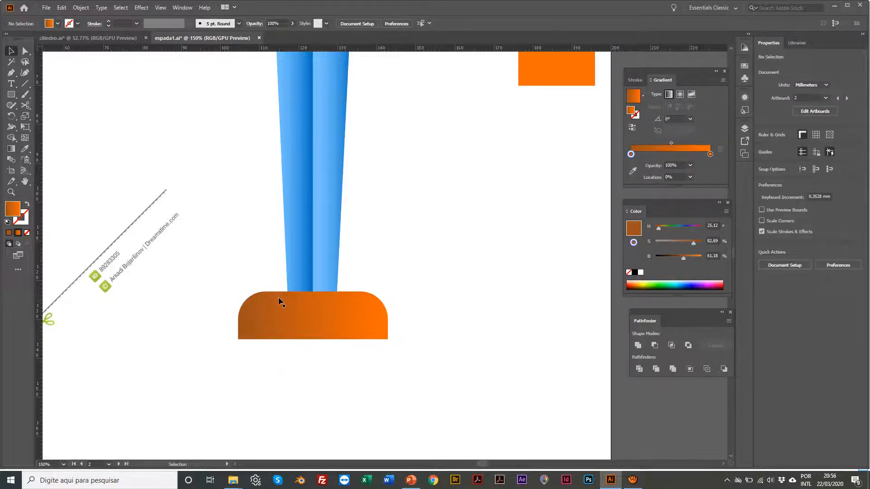
Set the angle of the guard's gradient to 90°
{"action": "left_click", "coordinate": [277, 321]}
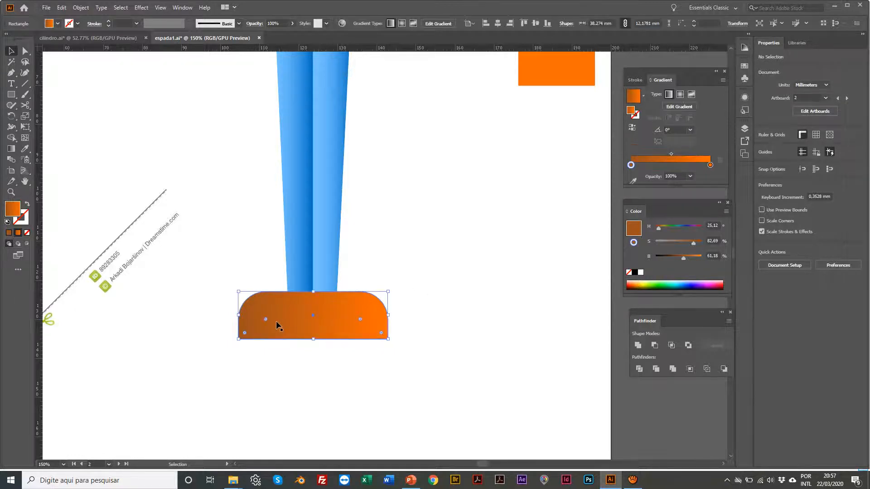
{"action": "left_click", "coordinate": [690, 129]}
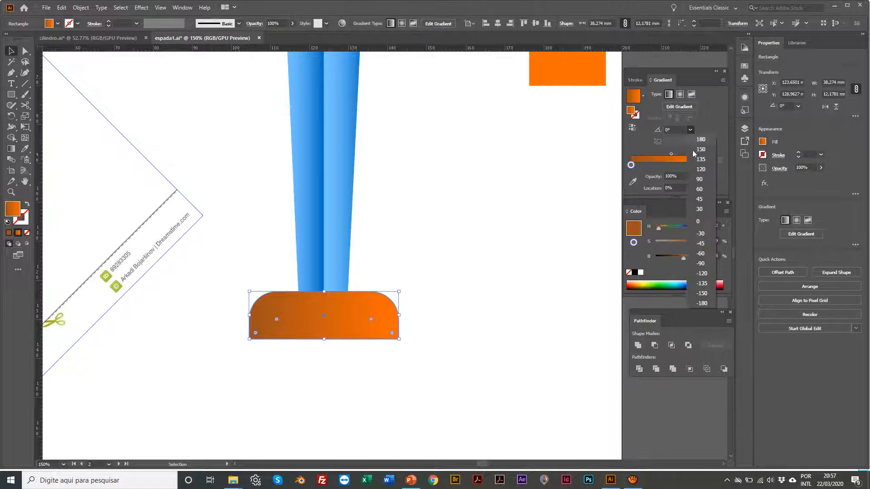
{"action": "left_click", "coordinate": [699, 179]}
Compare the guard's shading with the finished reference sword, and reverse the guard's gradient so the dark orange lies along its top edge
{"action": "scroll", "coordinate": [505, 200], "scroll_direction": "left", "scroll_amount": 10}
{"action": "scroll", "coordinate": [485, 195], "scroll_direction": "left", "scroll_amount": 10}
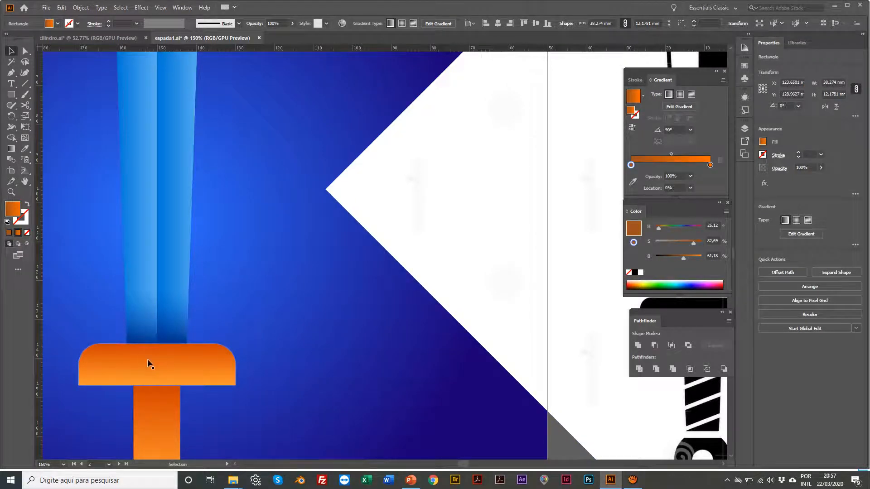
{"action": "scroll", "coordinate": [285, 344], "scroll_direction": "right", "scroll_amount": 7}
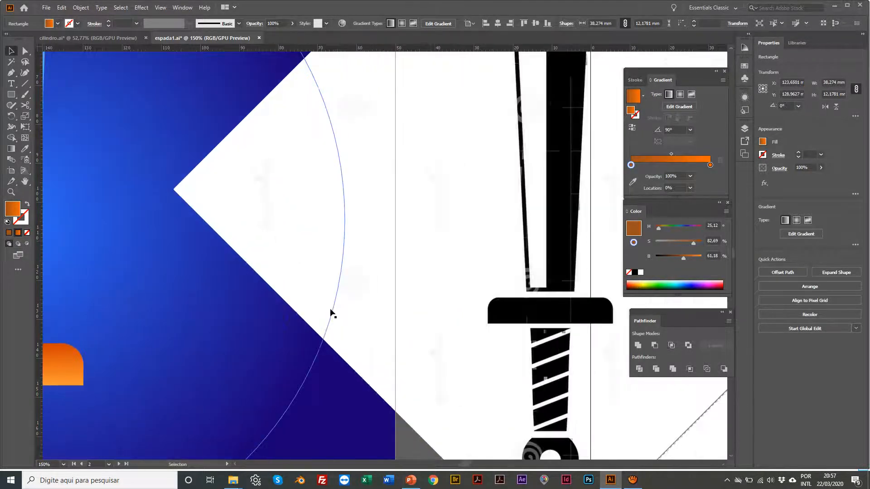
{"action": "scroll", "coordinate": [429, 236], "scroll_direction": "right", "scroll_amount": 12}
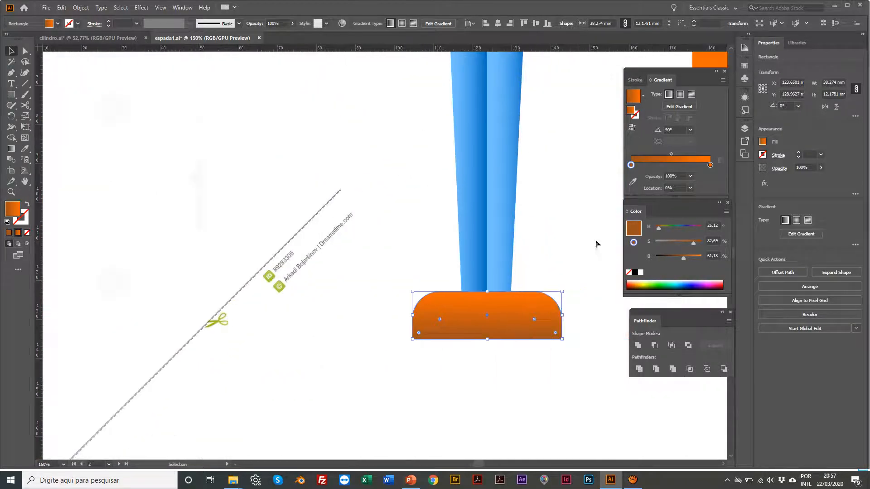
{"action": "left_click", "coordinate": [478, 315]}
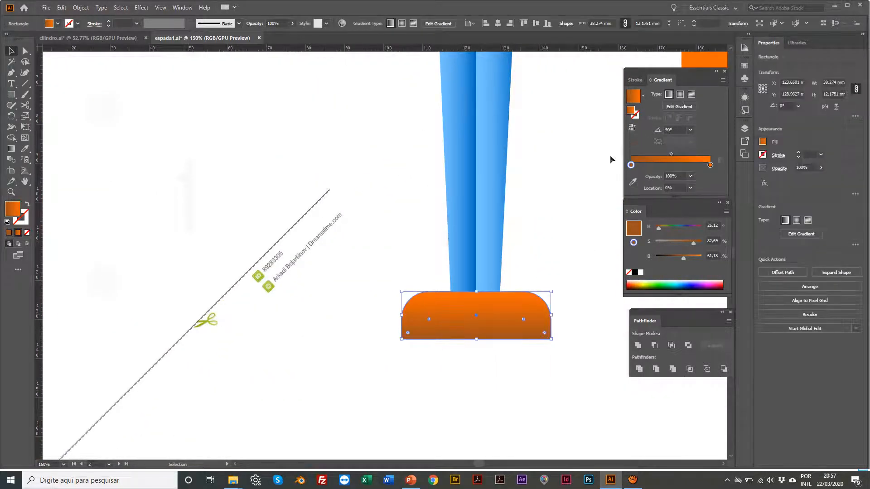
{"action": "left_click", "coordinate": [633, 128]}
Widen the guard on both sides, shift it to stay centred beneath the blade, and deselect it
{"action": "scroll", "coordinate": [448, 326], "scroll_direction": "right", "scroll_amount": 1}
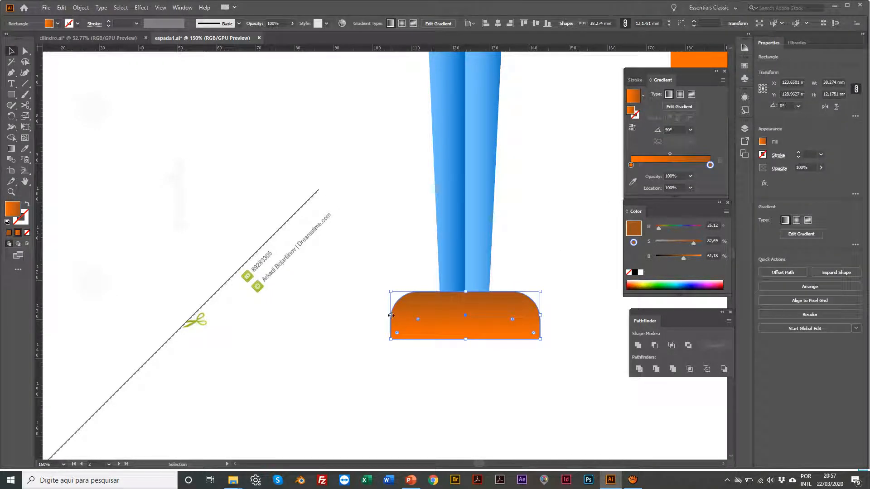
{"action": "left_click_drag", "start_coordinate": [391, 315], "coordinate": [376, 315]}
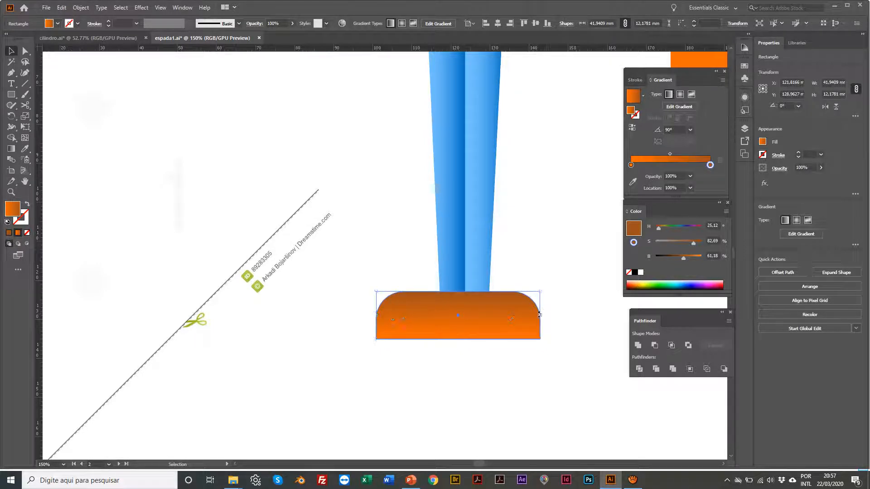
{"action": "left_click_drag", "start_coordinate": [541, 314], "coordinate": [547, 315]}
{"action": "mouse_move", "coordinate": [431, 313]}
{"action": "left_mouse_down"}
{"action": "mouse_move", "coordinate": [435, 322]}
{"action": "mouse_move", "coordinate": [434, 312]}
{"action": "left_mouse_up"}
{"action": "left_click", "coordinate": [572, 235]}
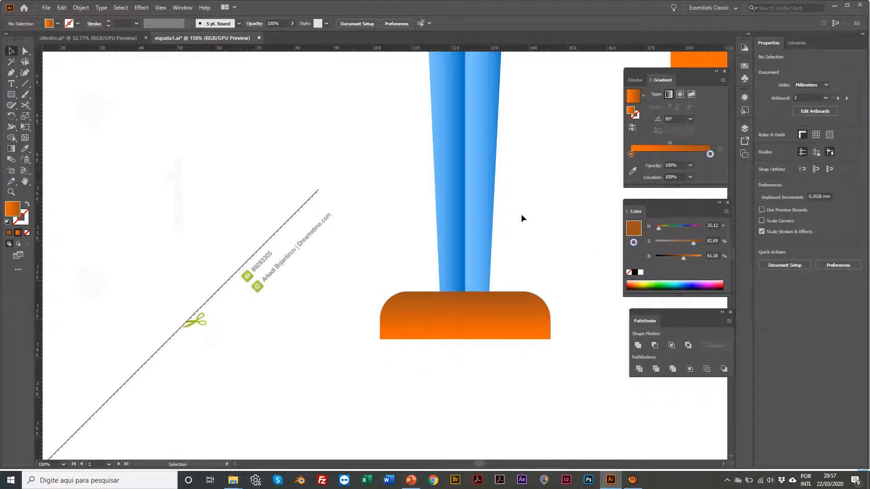
Check the shadow at the reference blade's base, and draw a square about 13.8 mm wide over the blade's lower end
{"action": "scroll", "coordinate": [521, 214], "scroll_direction": "left", "scroll_amount": 15}
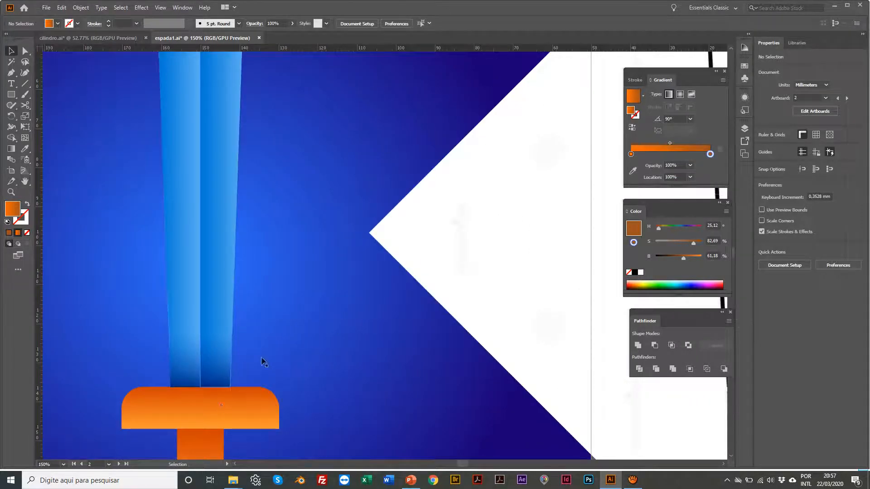
{"action": "scroll", "coordinate": [151, 349], "scroll_direction": "left", "scroll_amount": 1}
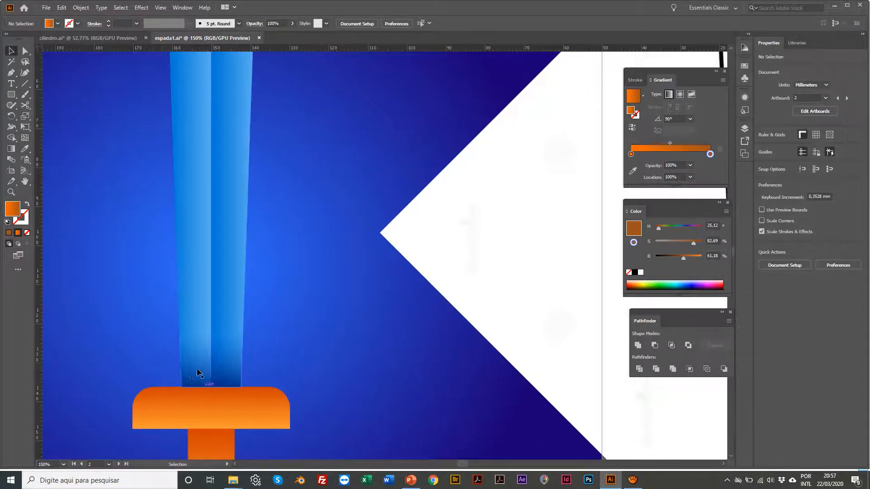
{"action": "scroll", "coordinate": [193, 374], "scroll_direction": "right", "scroll_amount": 15}
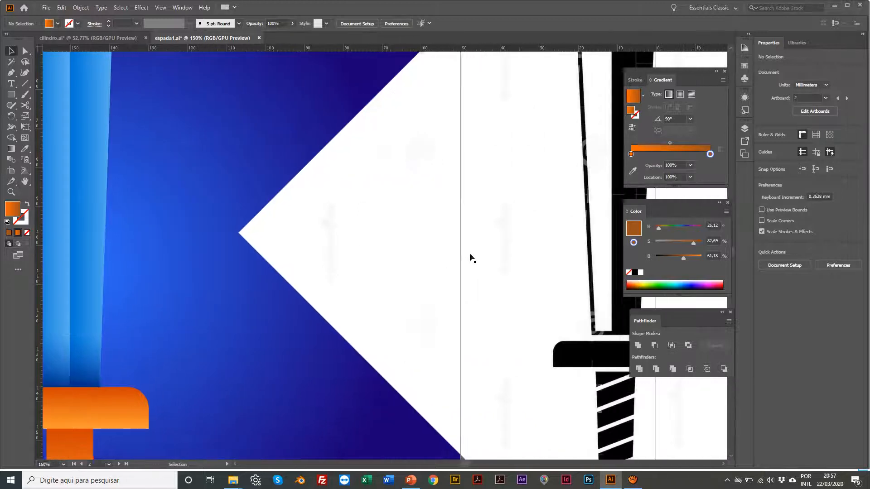
{"action": "scroll", "coordinate": [545, 203], "scroll_direction": "right", "scroll_amount": 12}
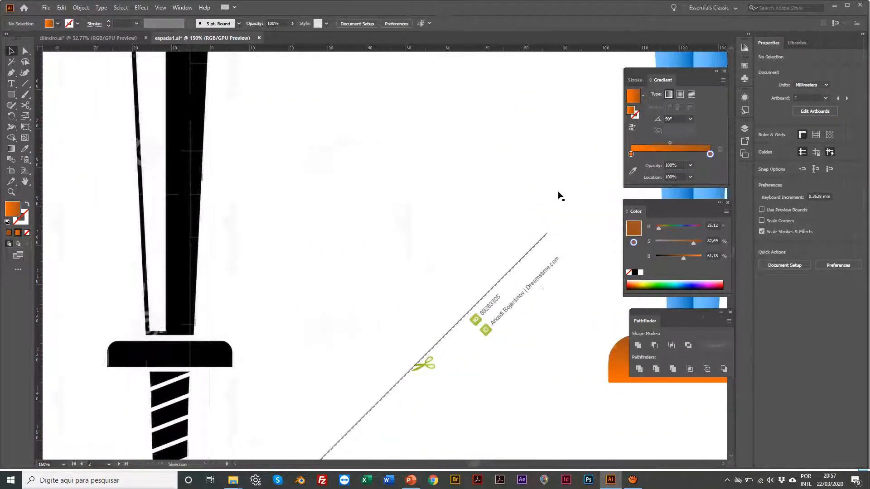
{"action": "scroll", "coordinate": [561, 261], "scroll_direction": "right", "scroll_amount": 1}
{"action": "key", "text": "z"}
{"action": "left_click", "coordinate": [544, 272]}
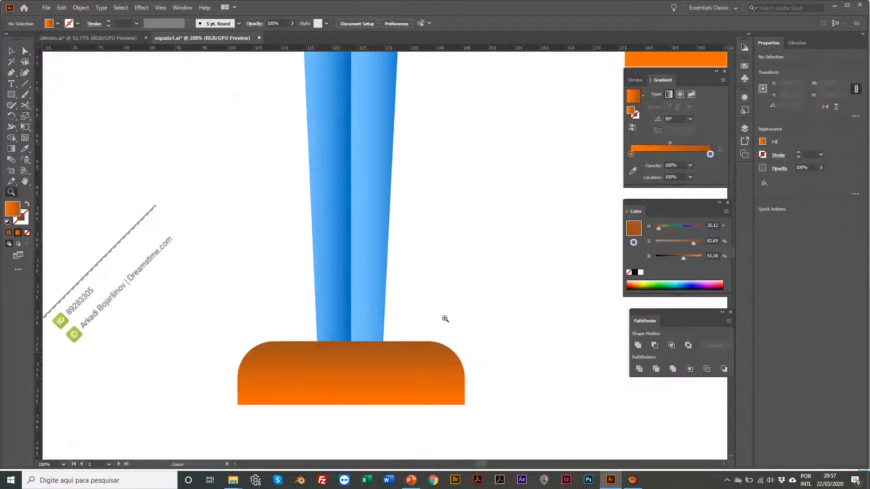
{"action": "left_click", "coordinate": [11, 94]}
{"action": "scroll", "coordinate": [338, 236], "scroll_direction": "right", "scroll_amount": 1}
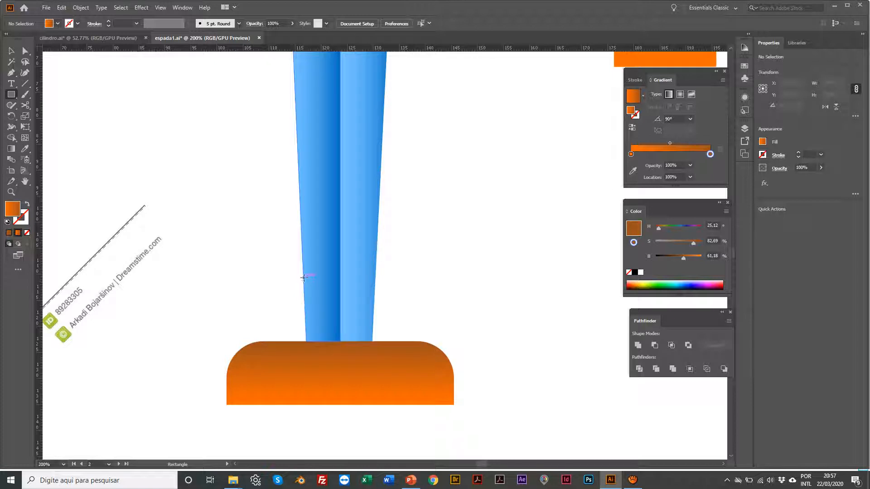
{"action": "left_click_drag", "start_coordinate": [304, 277], "coordinate": [376, 347]}
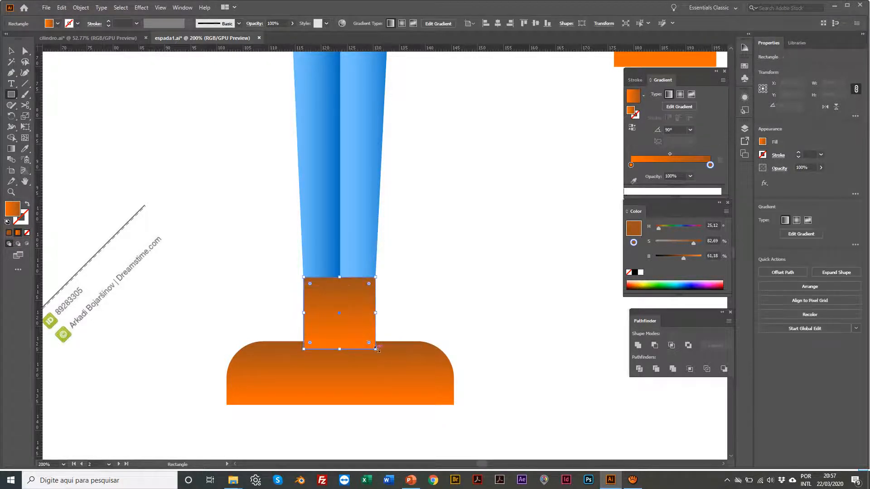
Move the orange square over the blade so its bottom edge sits on the guard's top edge
{"action": "key", "text": "v"}
{"action": "scroll", "coordinate": [334, 324], "scroll_direction": "right", "scroll_amount": 1}
{"action": "mouse_move", "coordinate": [312, 303]}
{"action": "left_mouse_down"}
{"action": "mouse_move", "coordinate": [310, 279]}
{"action": "mouse_move", "coordinate": [310, 287]}
{"action": "left_mouse_up"}
{"action": "left_click_drag", "start_coordinate": [311, 291], "coordinate": [312, 292]}
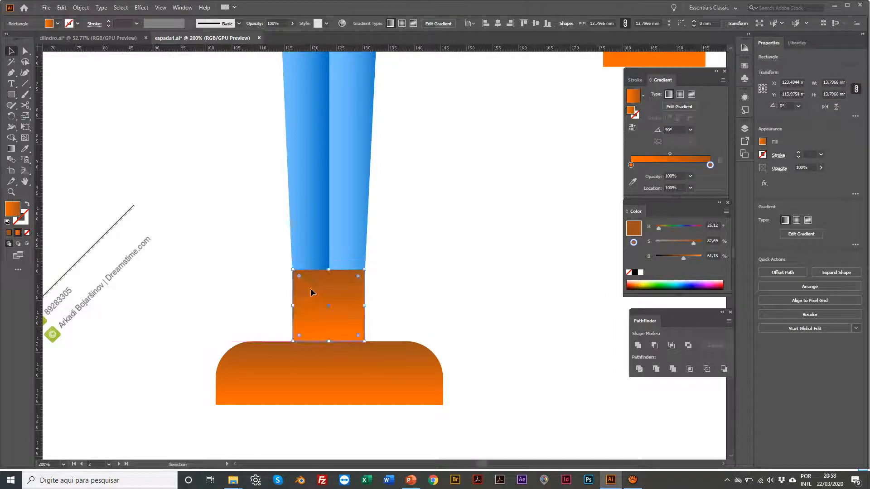
Taper the left side of the orange square by moving its lower-left corner inward, and align both left corners with the blade's edge
{"action": "key", "text": "ctrl+plus"}
{"action": "key", "text": "ctrl+plus"}
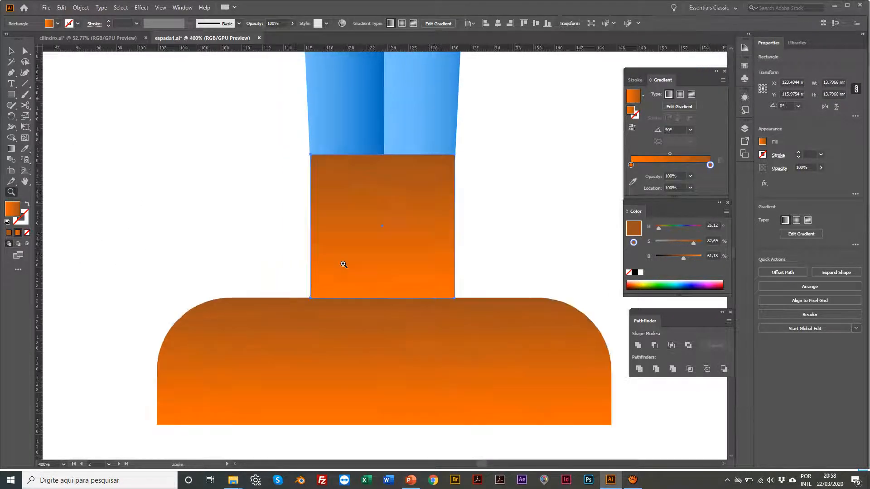
{"action": "key", "text": "a"}
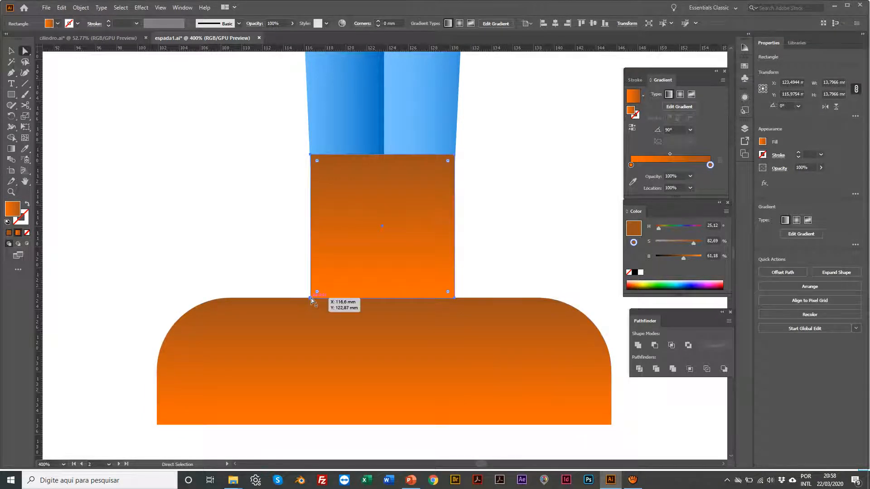
{"action": "left_click", "coordinate": [311, 300]}
{"action": "left_click_drag", "start_coordinate": [311, 301], "coordinate": [318, 300]}
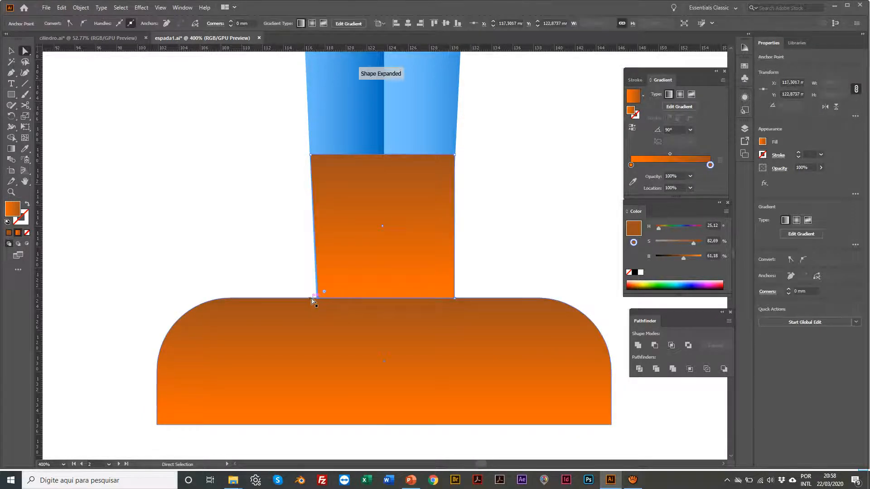
{"action": "left_click", "coordinate": [311, 157]}
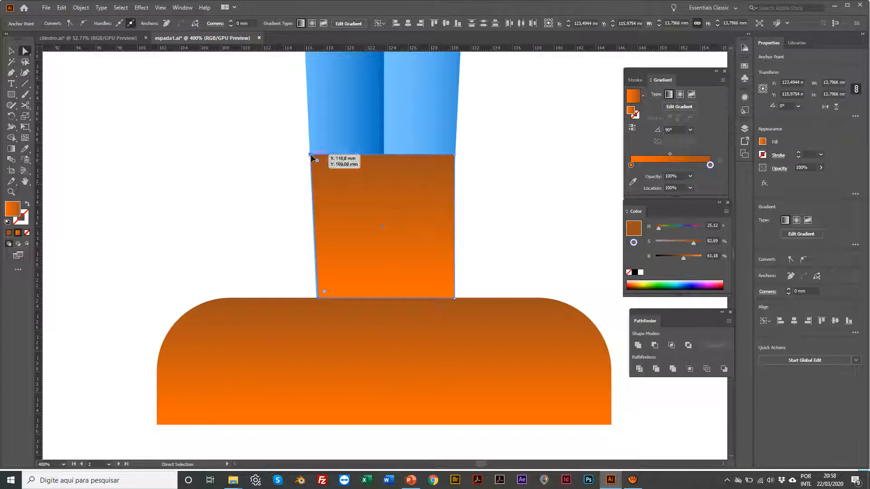
{"action": "left_click_drag", "start_coordinate": [311, 156], "coordinate": [309, 155]}
{"action": "left_click", "coordinate": [227, 194]}
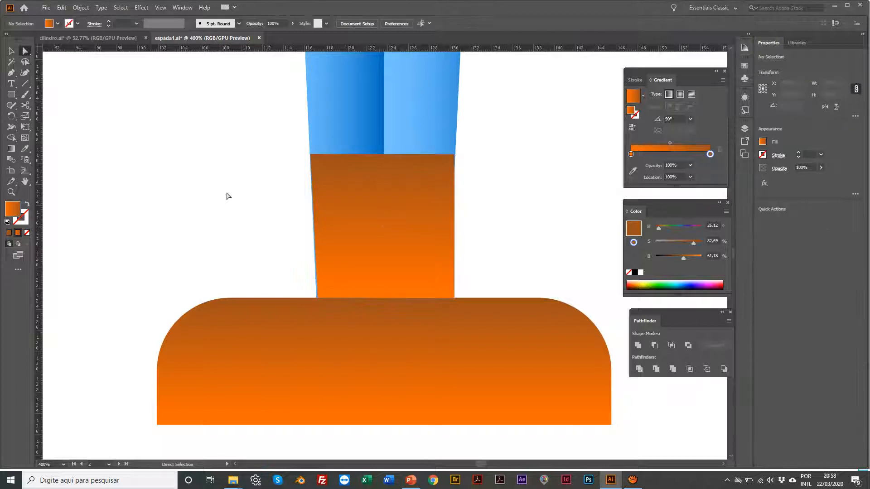
{"action": "left_click", "coordinate": [338, 231]}
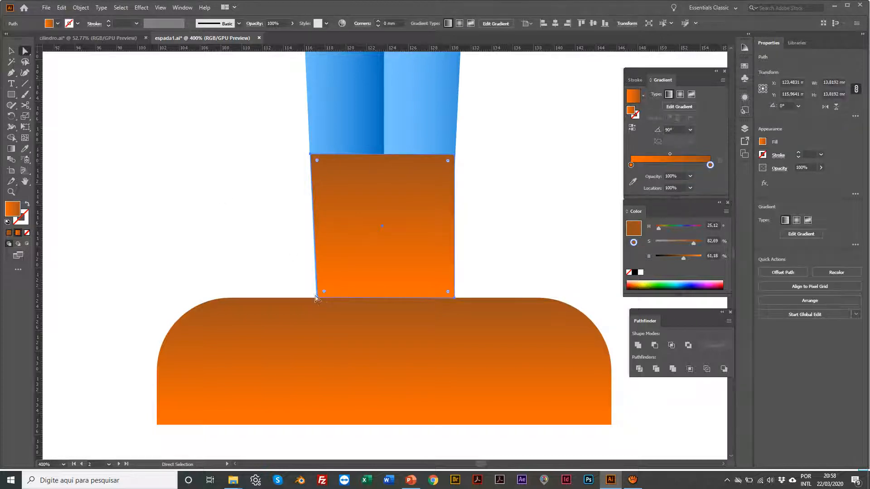
{"action": "left_click", "coordinate": [318, 298]}
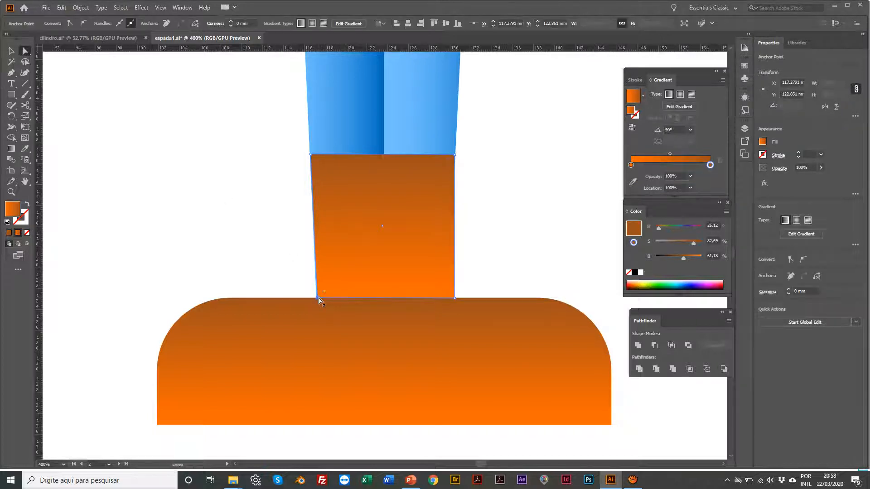
{"action": "left_click_drag", "start_coordinate": [319, 300], "coordinate": [316, 298]}
Move the square's lower-right corner inward along the guard's top edge to follow the blade's taper, and deselect the shape
{"action": "left_click", "coordinate": [456, 298]}
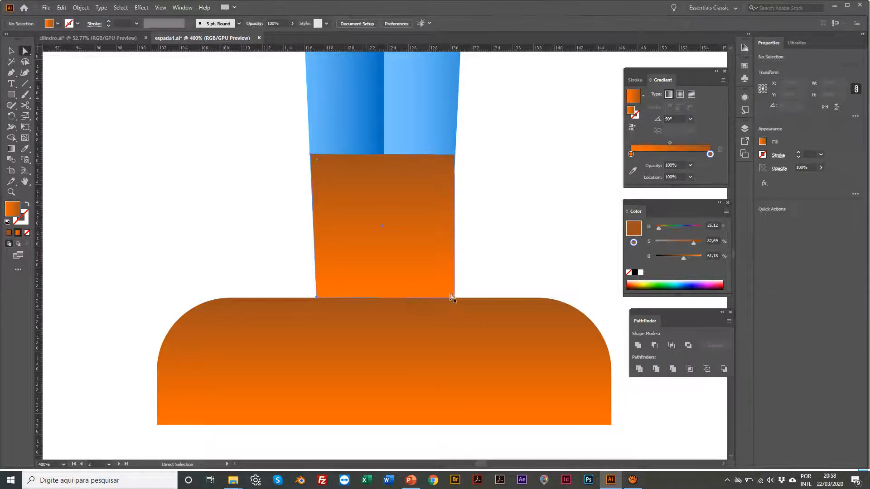
{"action": "left_click", "coordinate": [455, 298]}
{"action": "key", "text": "Left"}
{"action": "key", "text": "Left"}
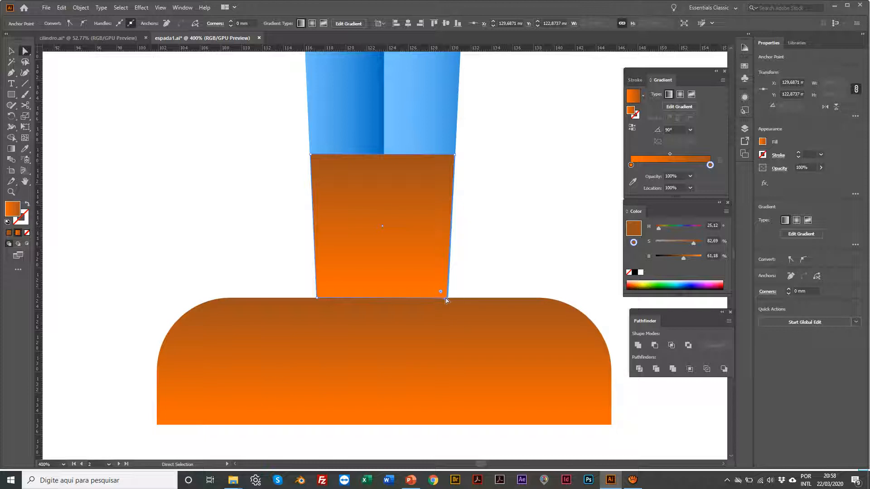
{"action": "left_click", "coordinate": [448, 300]}
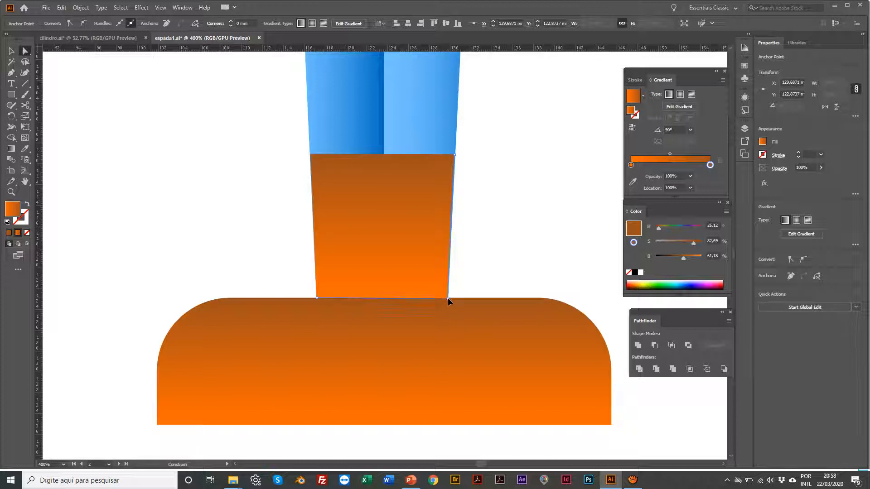
{"action": "left_click_drag", "start_coordinate": [448, 299], "coordinate": [450, 300]}
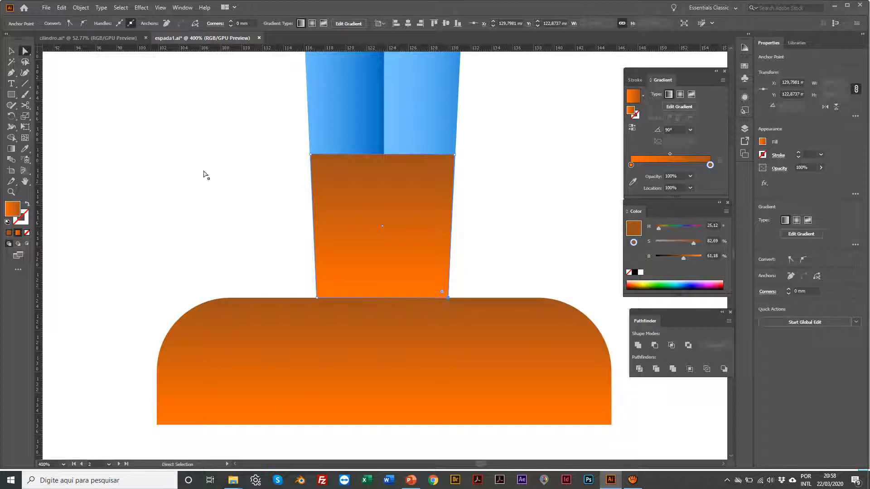
{"action": "key", "text": "v"}
{"action": "left_click", "coordinate": [156, 183]}
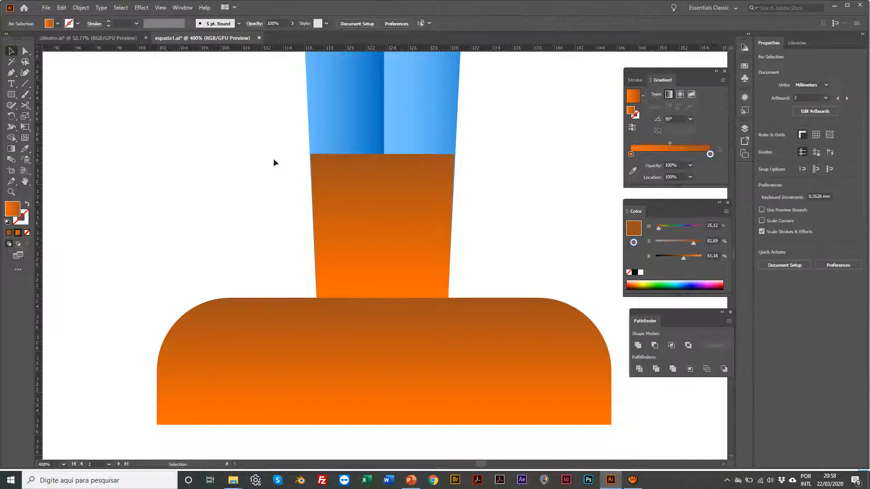
Copy the blade's blue gradient onto the tapered shape, and reverse it so the dark blue lies against the guard
{"action": "key", "text": "z"}
{"action": "left_click", "coordinate": [405, 230], "text": "alt"}
{"action": "left_click", "coordinate": [405, 230], "text": "alt"}
{"action": "left_click", "coordinate": [351, 279]}
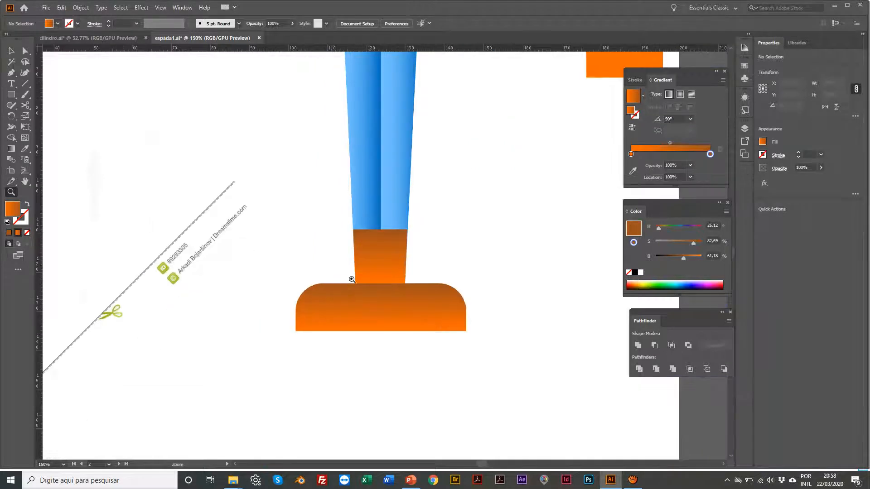
{"action": "key", "text": "v"}
{"action": "left_click", "coordinate": [370, 260]}
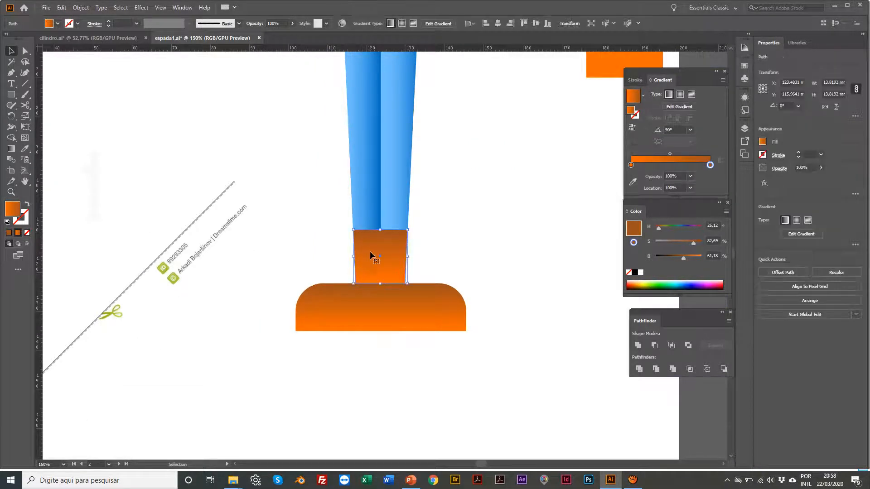
{"action": "key", "text": "i"}
{"action": "left_click", "coordinate": [366, 183]}
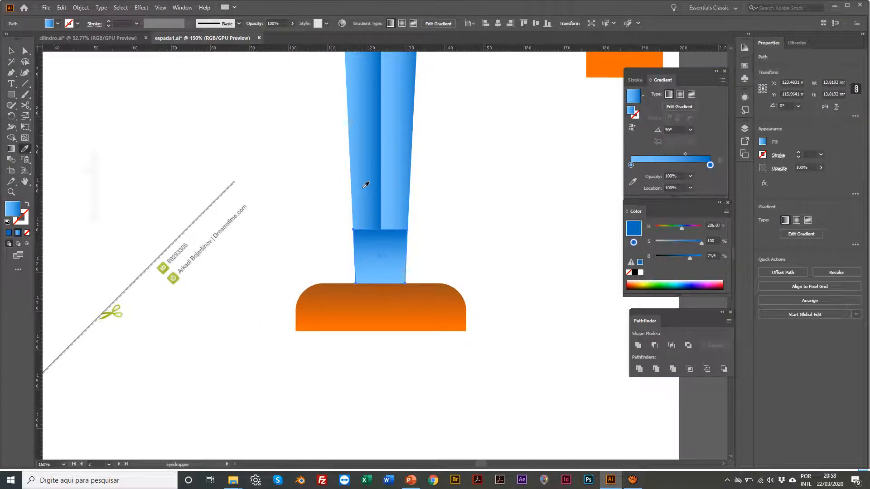
{"action": "key", "text": "v"}
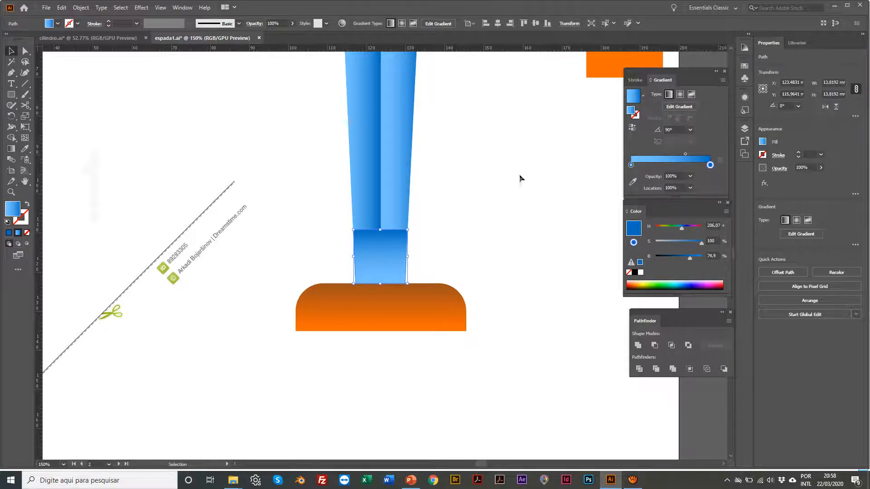
{"action": "left_click", "coordinate": [632, 129]}
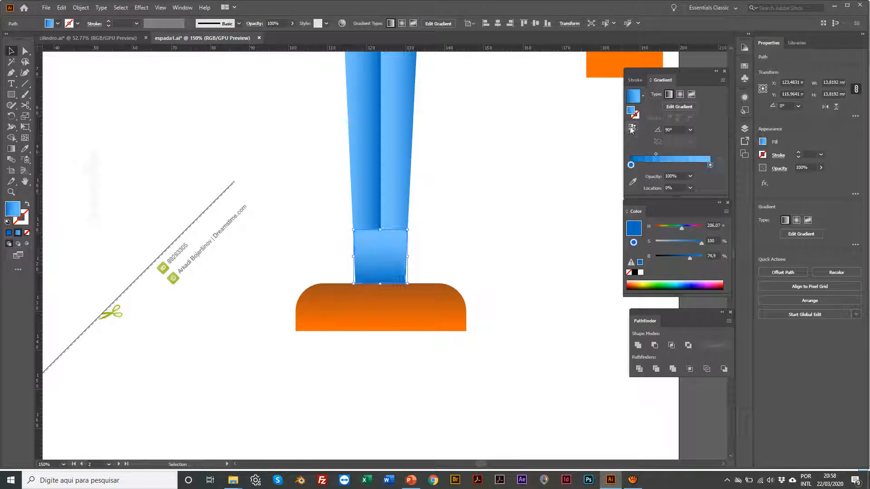
{"action": "left_click", "coordinate": [483, 216]}
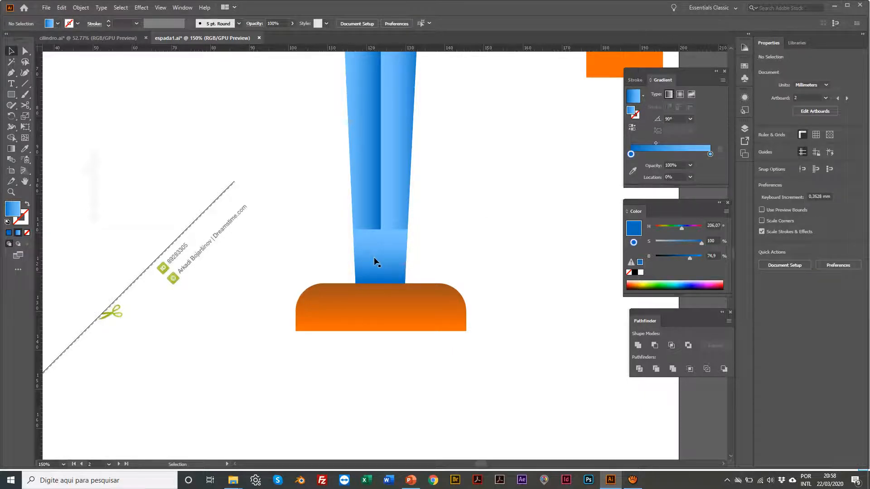
Set the light blue stop of the shadow shape's gradient to 0% opacity, and deselect the shape
{"action": "key", "text": "z"}
{"action": "left_click", "coordinate": [462, 272]}
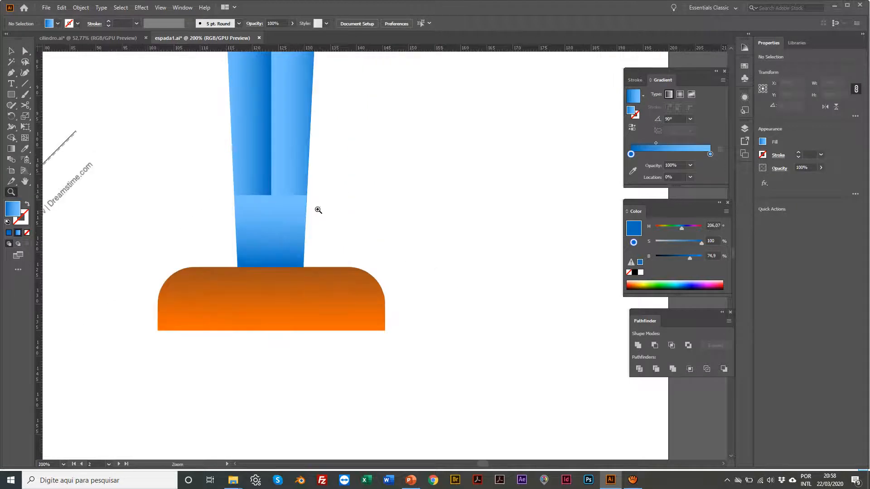
{"action": "left_click", "coordinate": [318, 210]}
{"action": "key", "text": "v"}
{"action": "left_click", "coordinate": [313, 265]}
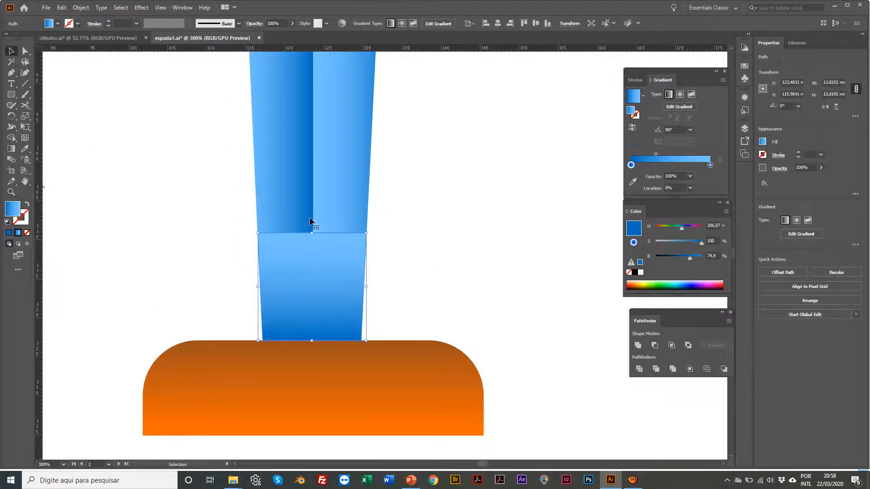
{"action": "scroll", "coordinate": [309, 218], "scroll_direction": "right", "scroll_amount": 1}
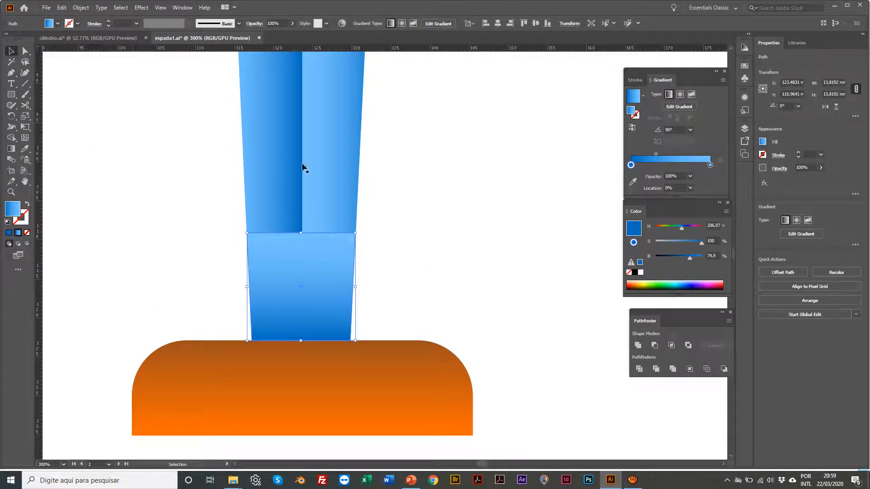
{"action": "scroll", "coordinate": [313, 200], "scroll_direction": "up", "scroll_amount": 1}
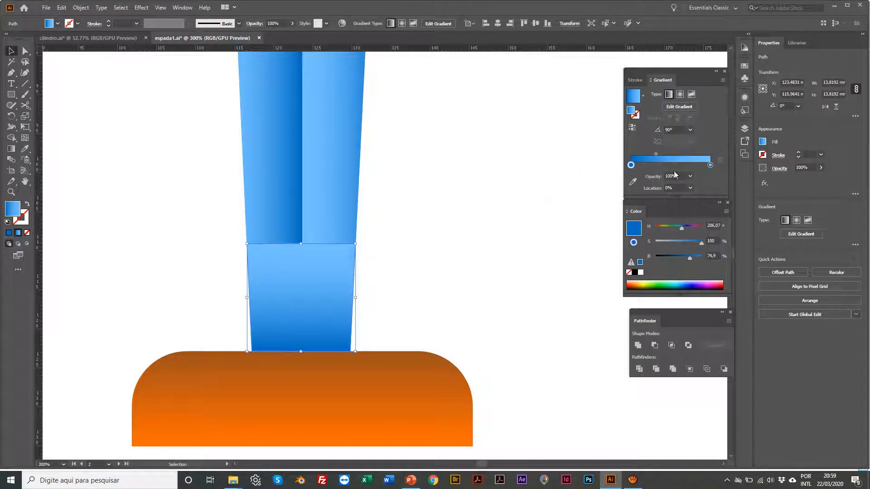
{"action": "left_click", "coordinate": [710, 165]}
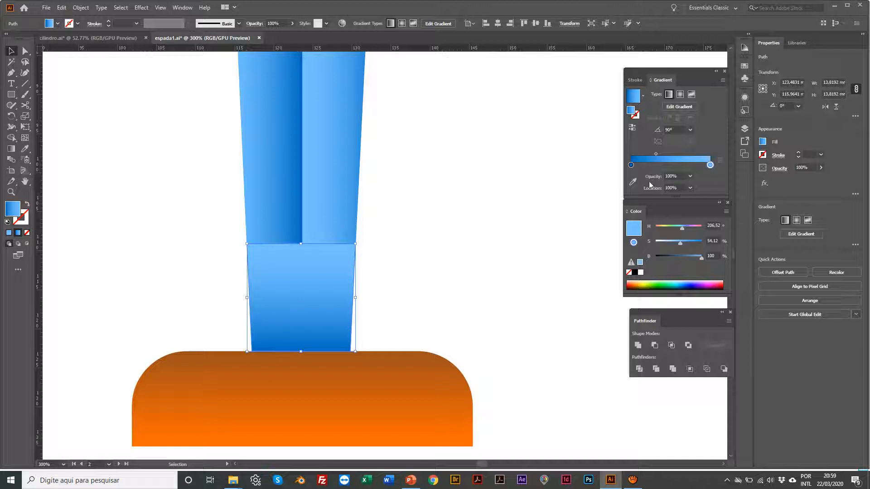
{"action": "left_click", "coordinate": [691, 177]}
{"action": "left_click", "coordinate": [694, 185]}
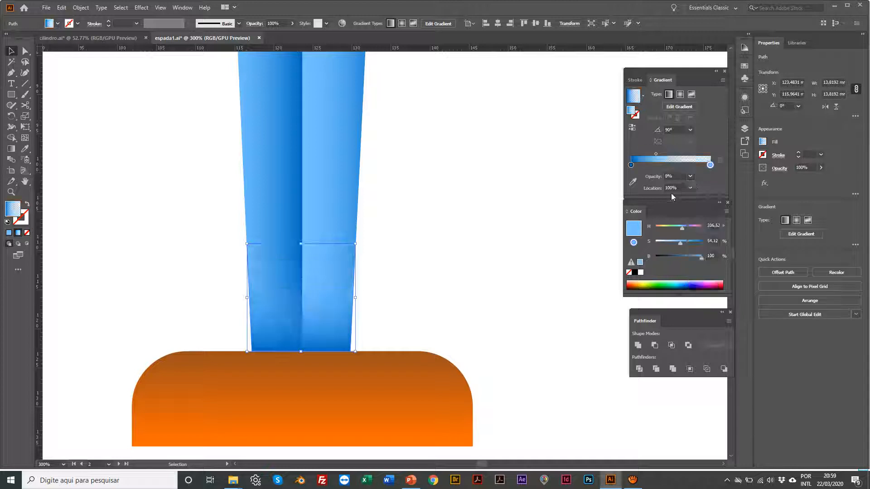
{"action": "left_click", "coordinate": [526, 218]}
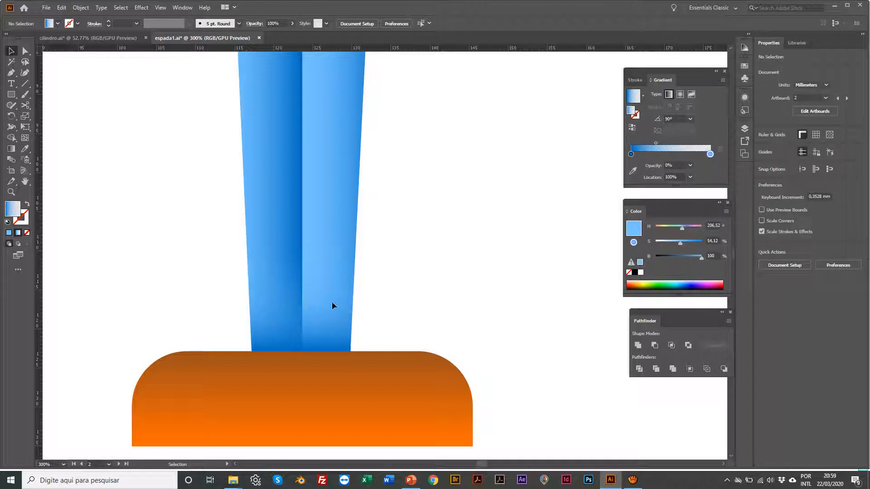
Show the shadow shape's appearance attributes, set its fill's blend mode to Multiply, and deselect it
{"action": "left_click", "coordinate": [261, 338]}
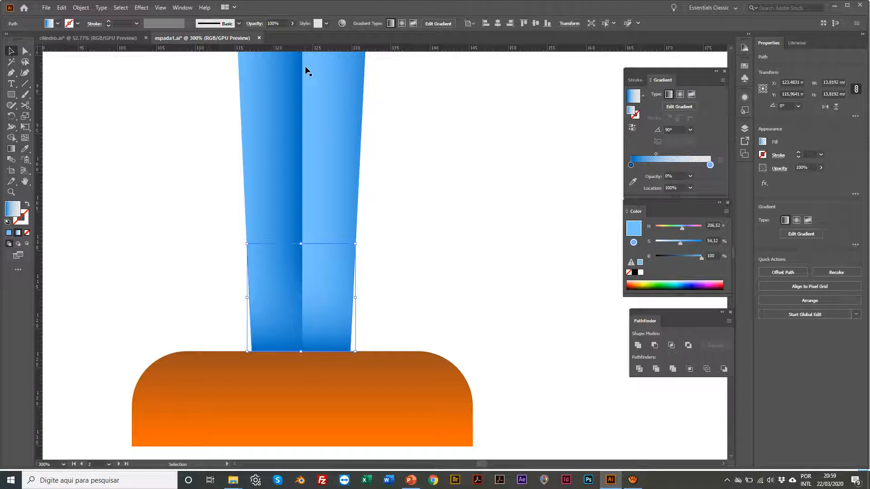
{"action": "left_click", "coordinate": [181, 8]}
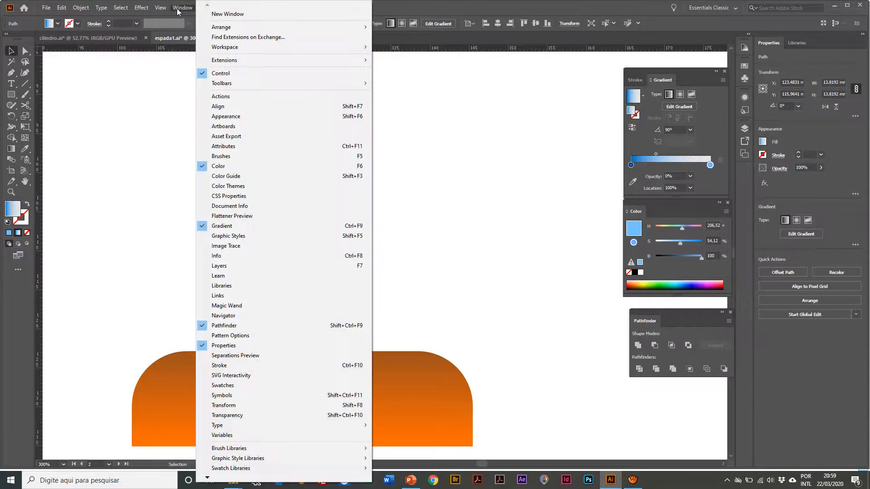
{"action": "left_click", "coordinate": [231, 119]}
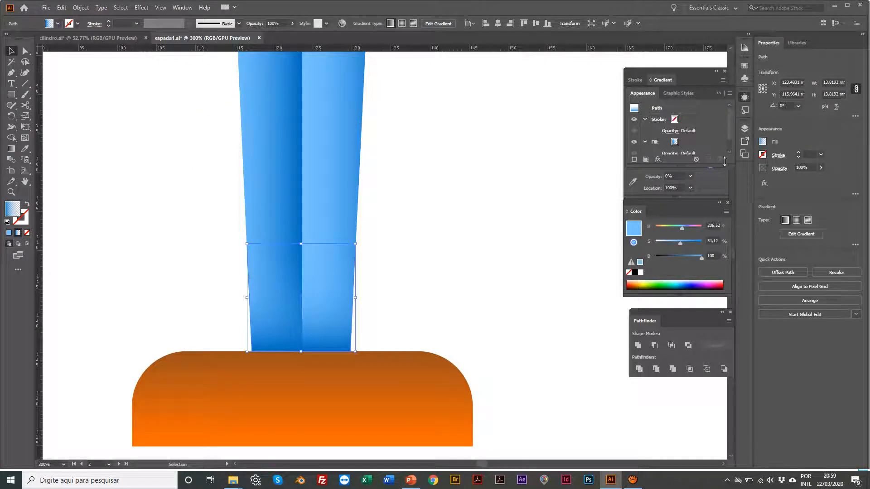
{"action": "left_click_drag", "start_coordinate": [732, 166], "coordinate": [738, 219]}
{"action": "scroll", "coordinate": [598, 165], "scroll_direction": "right", "scroll_amount": 1}
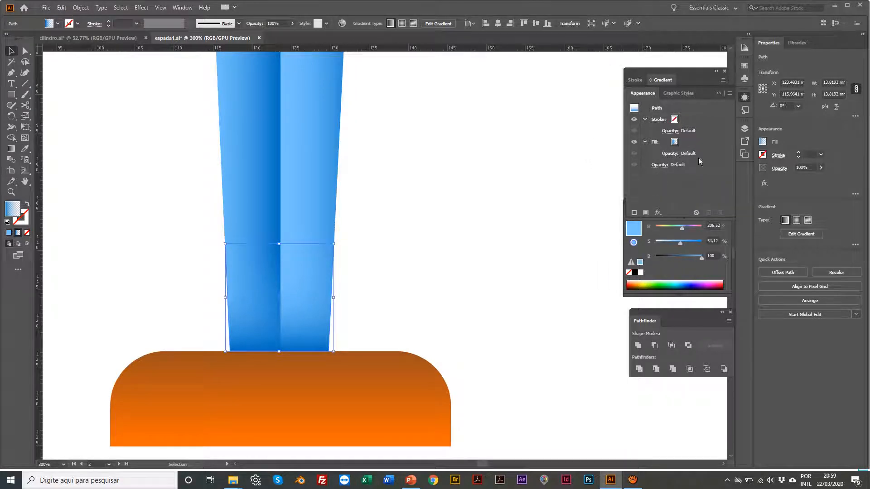
{"action": "left_click", "coordinate": [673, 154]}
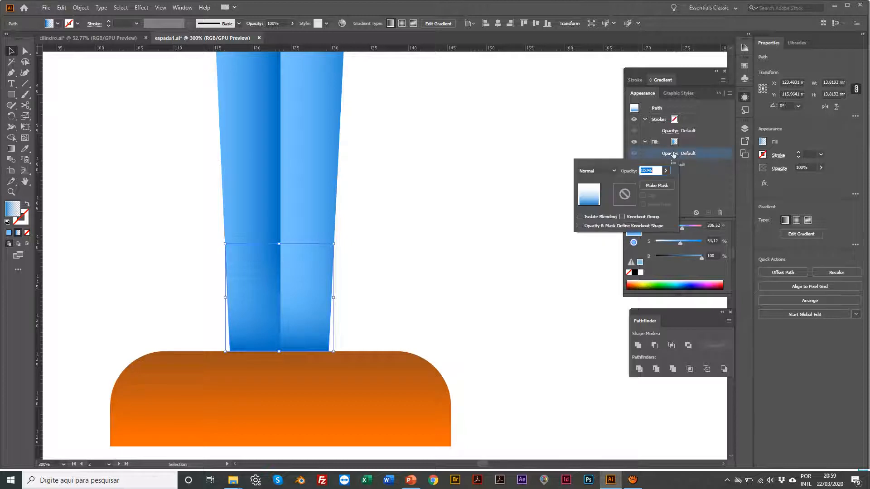
{"action": "left_click", "coordinate": [595, 171]}
{"action": "left_click", "coordinate": [596, 203]}
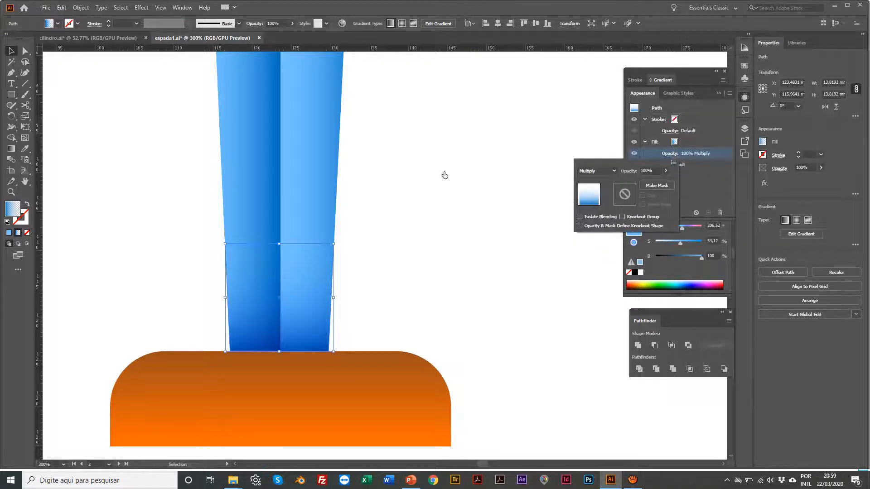
{"action": "left_click", "coordinate": [143, 225]}
{"action": "scroll", "coordinate": [238, 305], "scroll_direction": "left", "scroll_amount": 1}
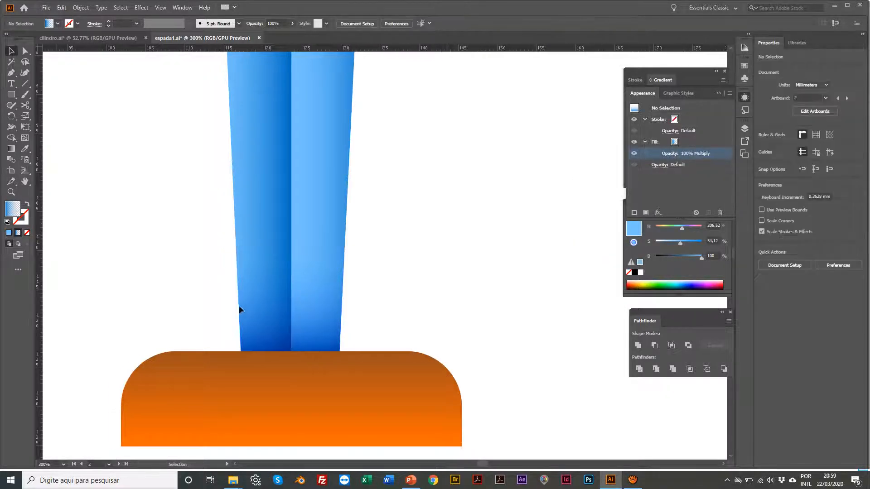
Set the shadow fill's blend mode back to Normal for comparison, and reselect the shadow shape
{"action": "scroll", "coordinate": [272, 321], "scroll_direction": "left", "scroll_amount": 1}
{"action": "left_click", "coordinate": [271, 320]}
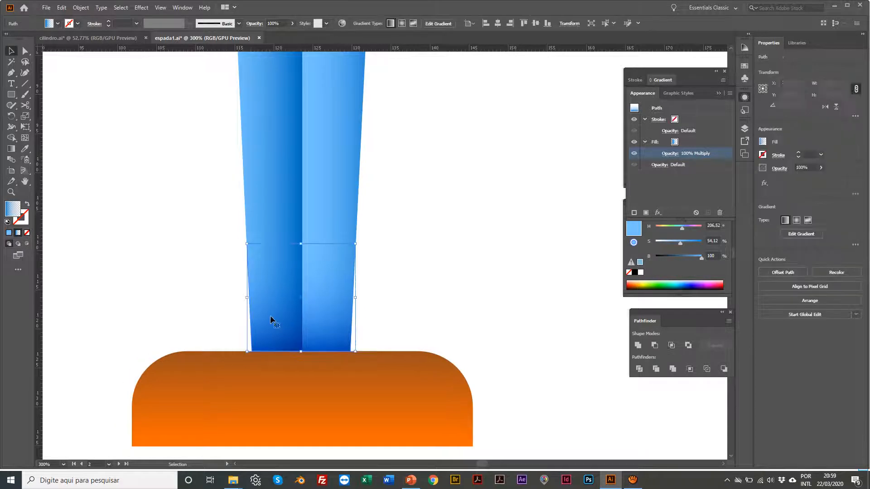
{"action": "left_click", "coordinate": [675, 154]}
{"action": "left_click", "coordinate": [609, 167]}
{"action": "left_click", "coordinate": [590, 177]}
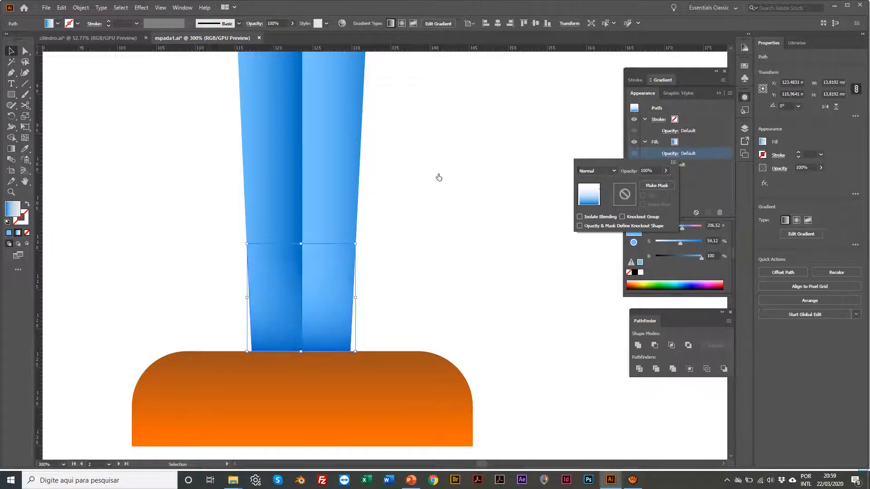
{"action": "left_click", "coordinate": [439, 178]}
{"action": "left_click", "coordinate": [439, 177]}
{"action": "left_click", "coordinate": [282, 291]}
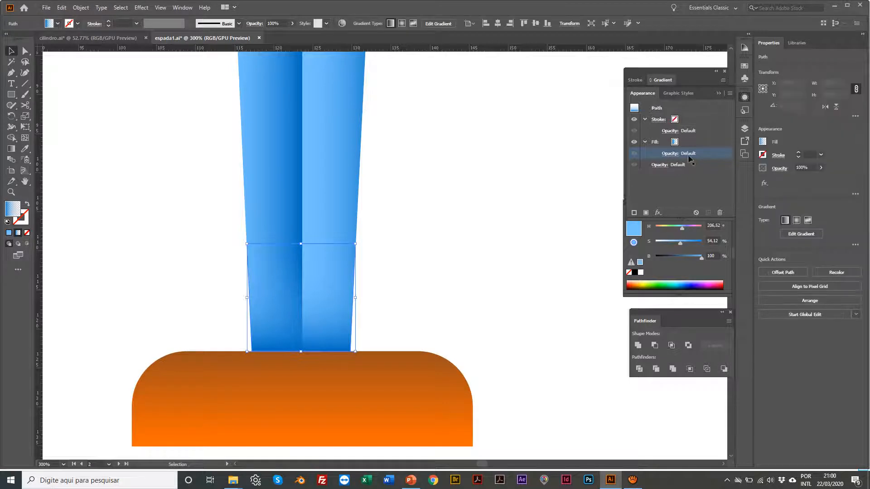
Set the blend mode of the shadow shape's fill to Multiply again, and deselect the shape
{"action": "left_click", "coordinate": [675, 154]}
{"action": "left_click", "coordinate": [596, 171]}
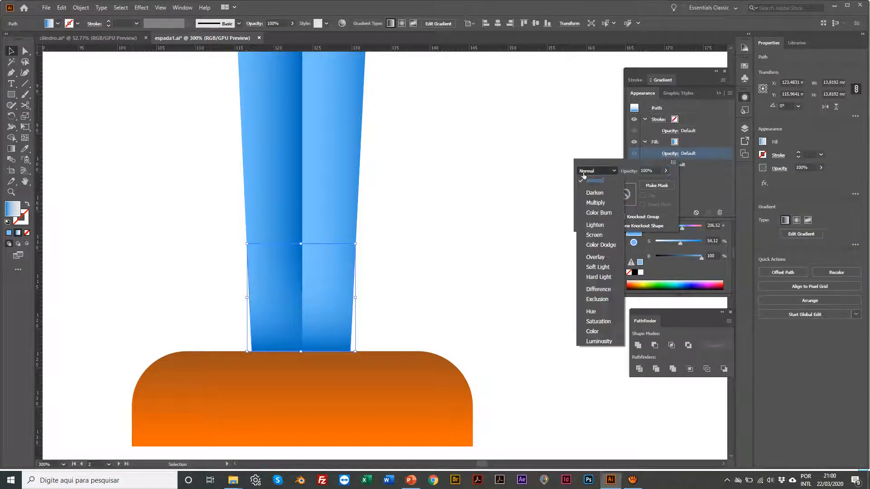
{"action": "left_click", "coordinate": [595, 203]}
{"action": "left_click", "coordinate": [469, 179]}
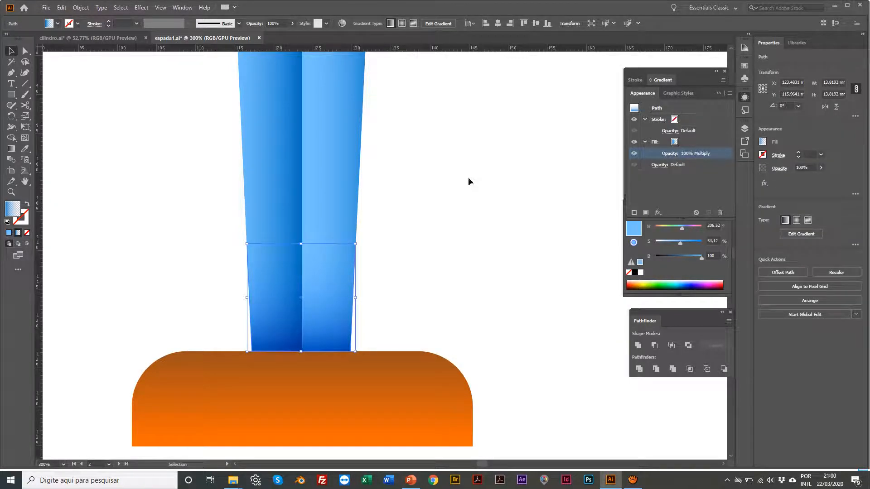
{"action": "left_click", "coordinate": [469, 179]}
Reselect the shadow shape at the blade's base and try Overlay, Soft Light and Hard Light as its fill's blend mode
{"action": "key", "text": "z"}
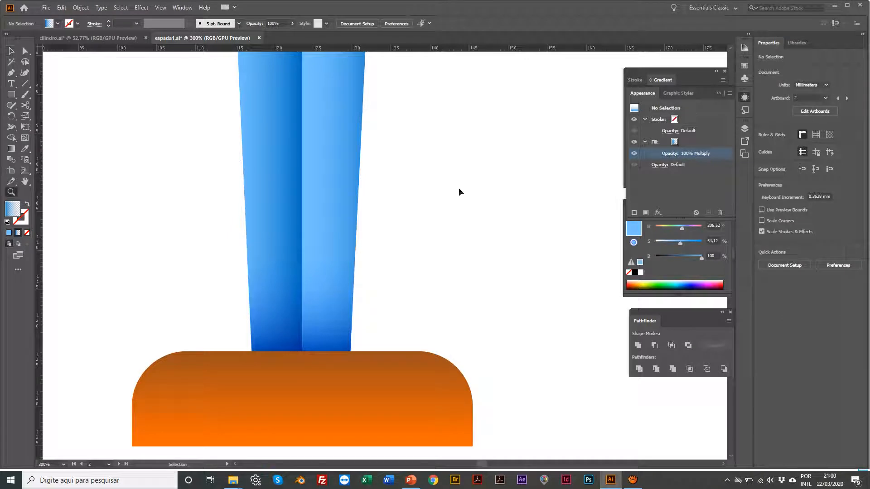
{"action": "left_click", "coordinate": [406, 213], "text": "alt"}
{"action": "left_click", "coordinate": [400, 210], "text": "alt"}
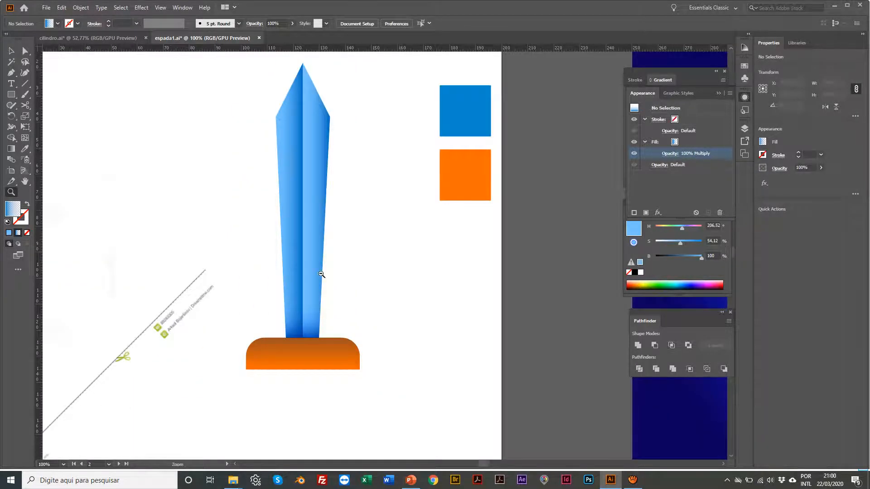
{"action": "left_click", "coordinate": [325, 275]}
{"action": "left_click", "coordinate": [361, 278]}
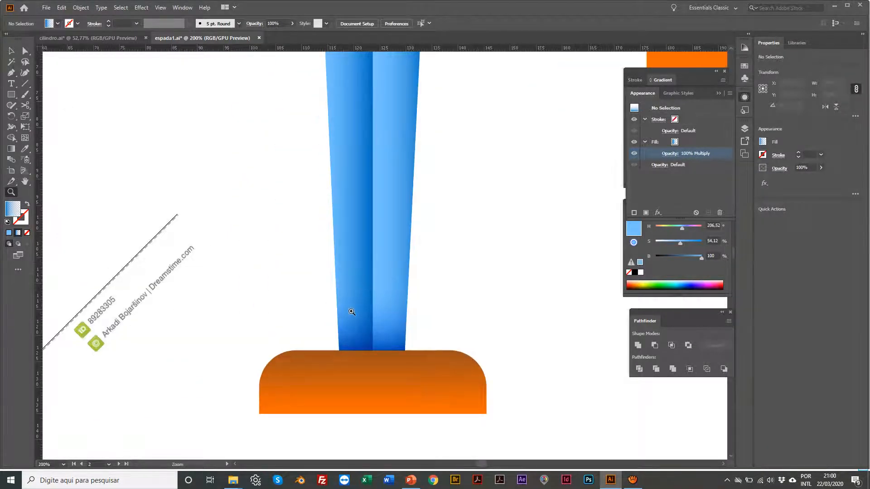
{"action": "scroll", "coordinate": [352, 317], "scroll_direction": "up", "scroll_amount": 1}
{"action": "key", "text": "v"}
{"action": "left_click", "coordinate": [351, 333]}
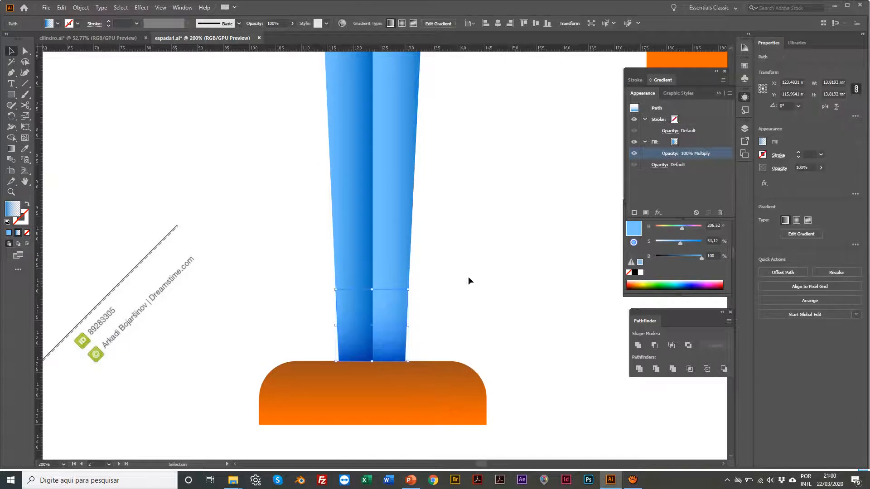
{"action": "left_click", "coordinate": [671, 154]}
{"action": "left_click", "coordinate": [588, 171]}
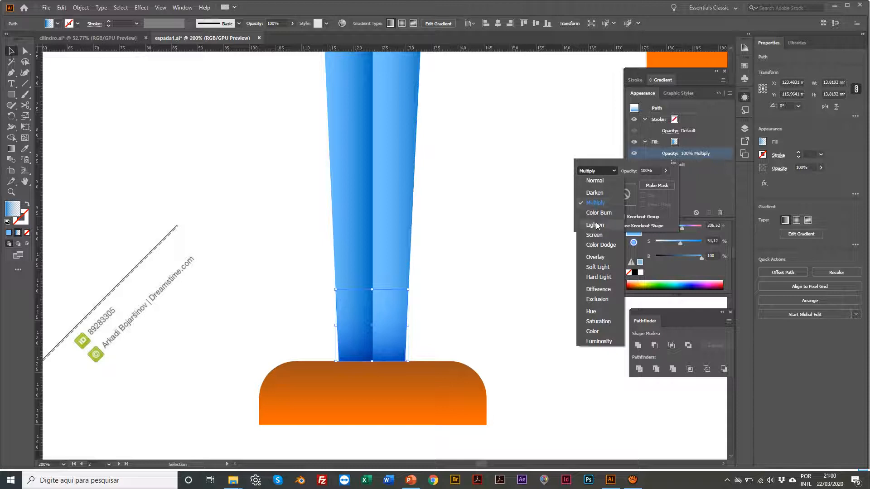
{"action": "left_click", "coordinate": [594, 257]}
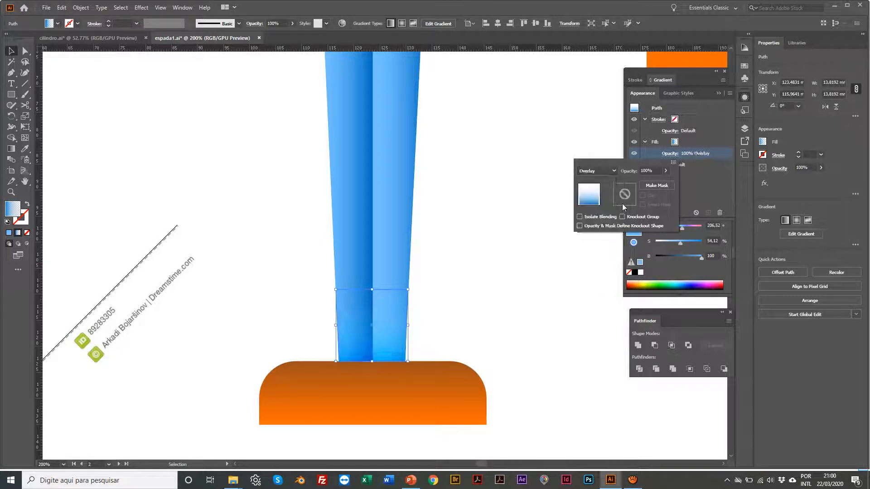
{"action": "left_click", "coordinate": [596, 172]}
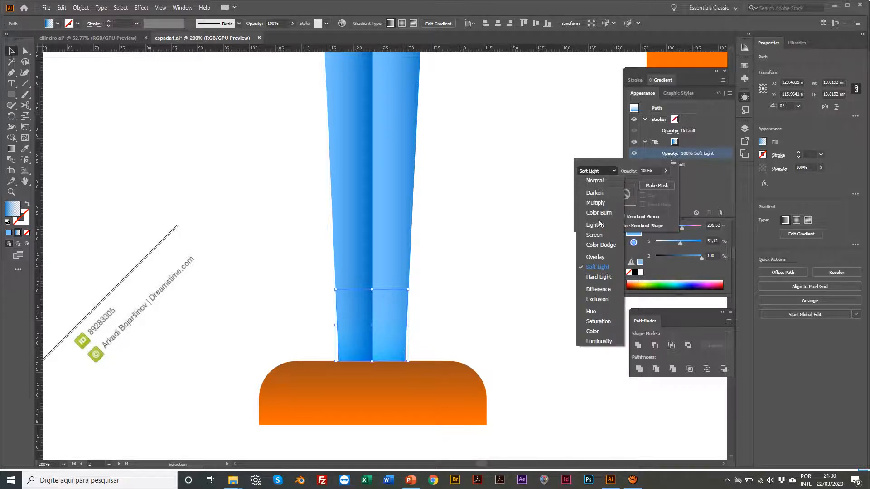
{"action": "left_click", "coordinate": [607, 277]}
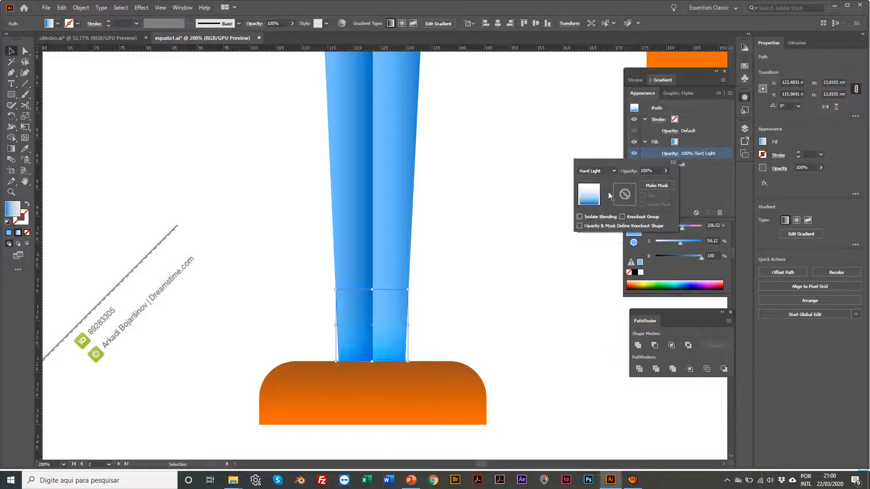
Set the blending mode of the shadow shape's fill at the blade's base to Multiply
{"action": "left_click", "coordinate": [593, 173]}
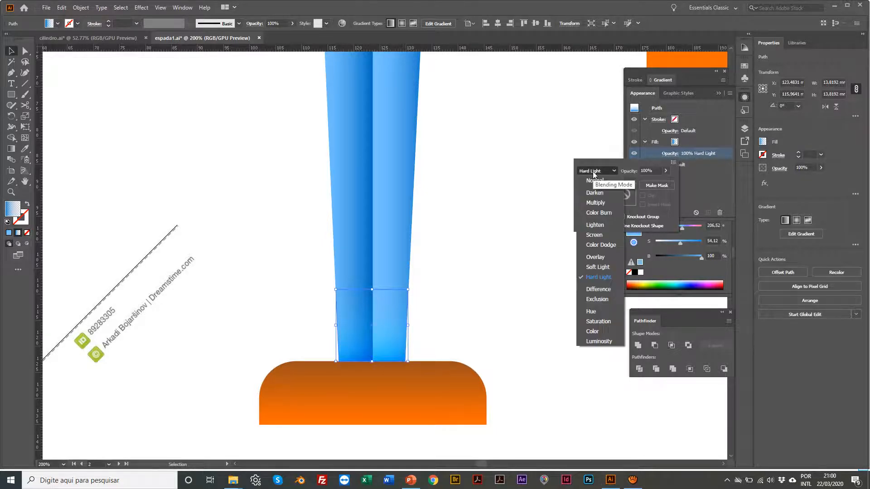
{"action": "left_click", "coordinate": [594, 204]}
{"action": "left_click", "coordinate": [509, 190]}
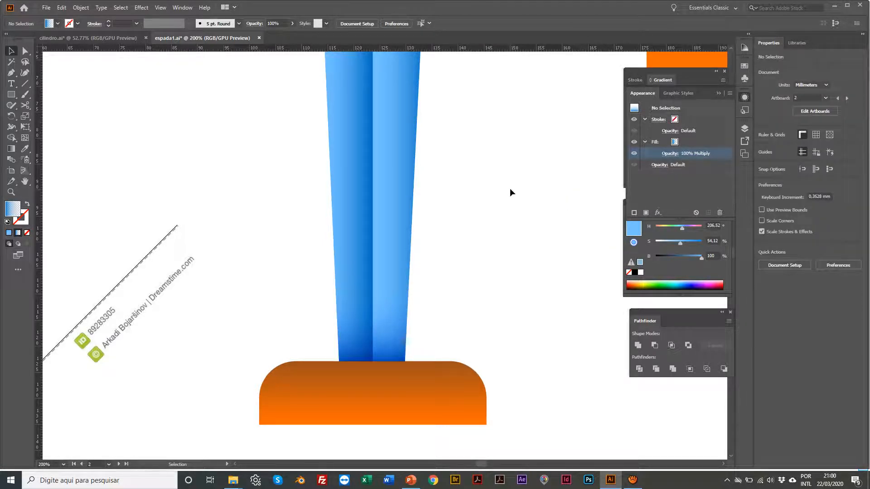
Examine the hilts of the finished blue-and-orange sword and the black reference sword on the neighbouring artboard
{"action": "scroll", "coordinate": [510, 189], "scroll_direction": "down", "scroll_amount": 5}
{"action": "key", "text": "z"}
{"action": "left_click", "coordinate": [223, 292], "text": "alt"}
{"action": "left_click", "coordinate": [224, 292], "text": "alt"}
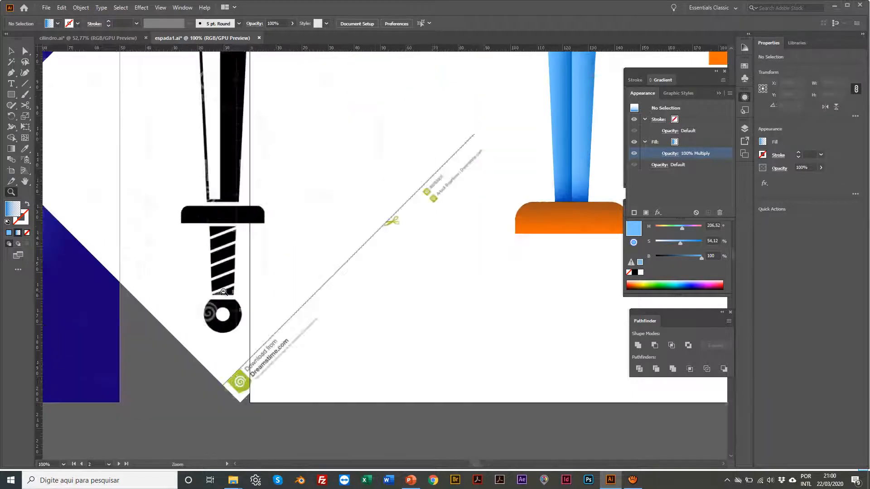
{"action": "left_click", "coordinate": [224, 292], "text": "alt"}
{"action": "left_click", "coordinate": [139, 250]}
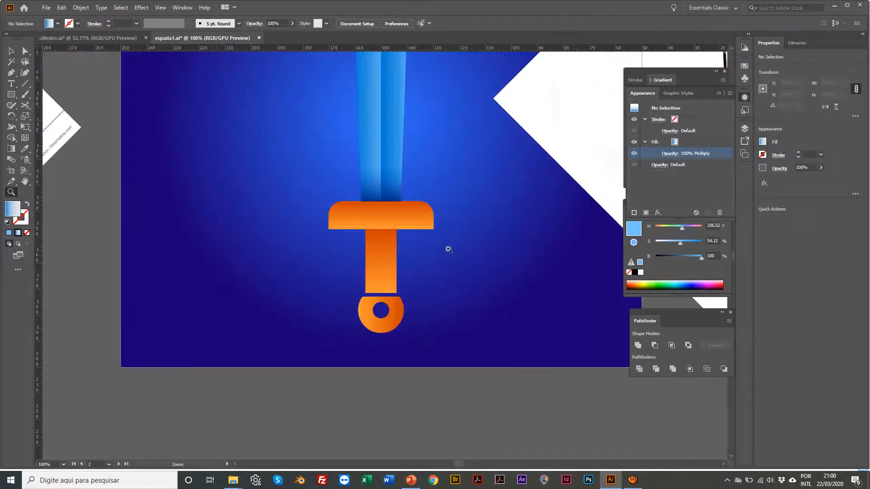
{"action": "scroll", "coordinate": [460, 210], "scroll_direction": "right", "scroll_amount": 5}
{"action": "scroll", "coordinate": [528, 184], "scroll_direction": "right", "scroll_amount": 5}
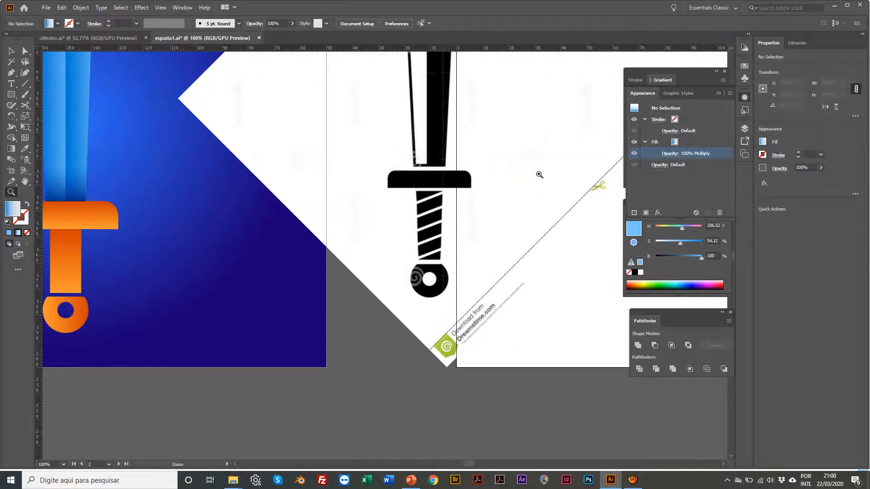
{"action": "scroll", "coordinate": [546, 170], "scroll_direction": "left", "scroll_amount": 5}
{"action": "scroll", "coordinate": [332, 234], "scroll_direction": "right", "scroll_amount": 5}
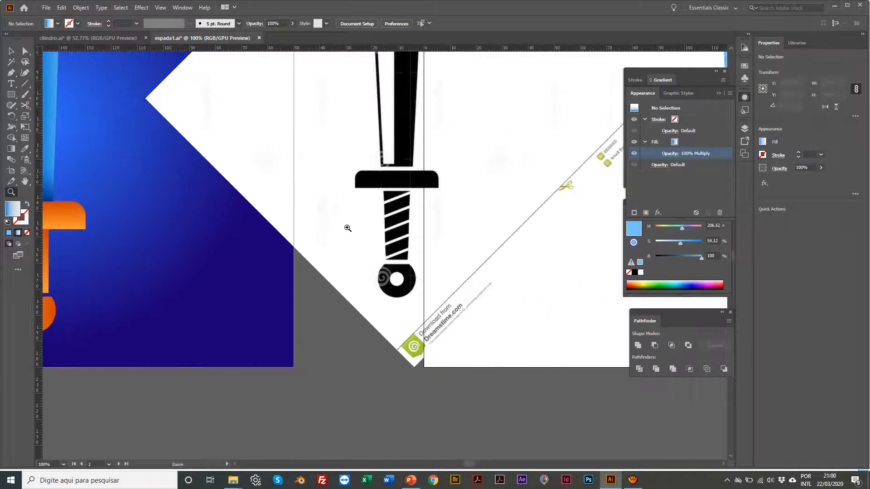
Draw a grip rectangle about 10.8 mm wide and 25.4 mm high, centred just below the orange guard
{"action": "key", "text": "m"}
{"action": "scroll", "coordinate": [513, 153], "scroll_direction": "right", "scroll_amount": 10}
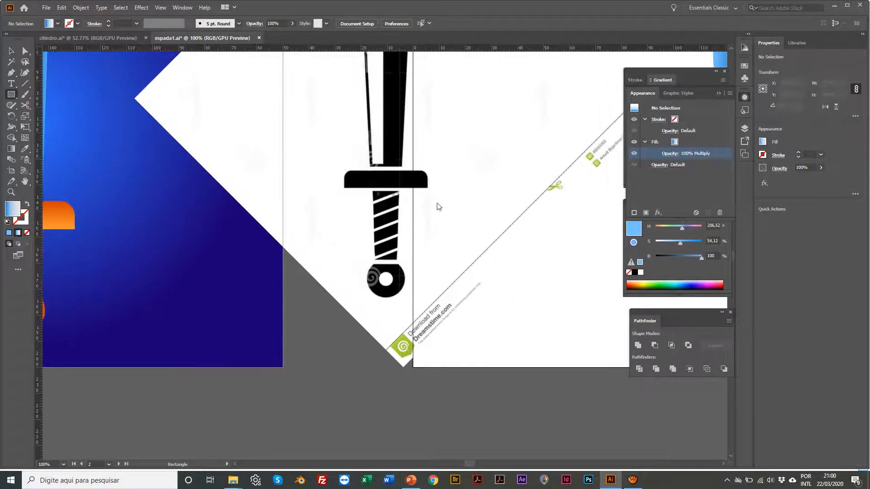
{"action": "scroll", "coordinate": [498, 199], "scroll_direction": "right", "scroll_amount": 1}
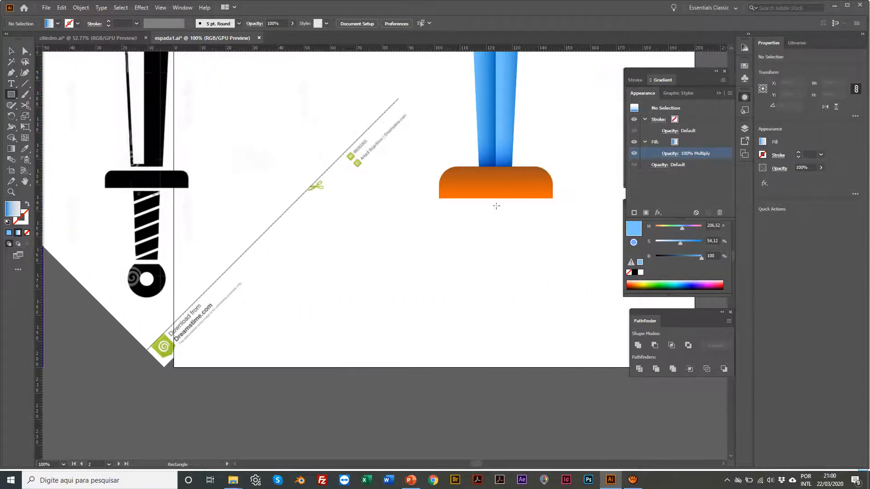
{"action": "left_click_drag", "start_coordinate": [481, 198], "coordinate": [508, 264]}
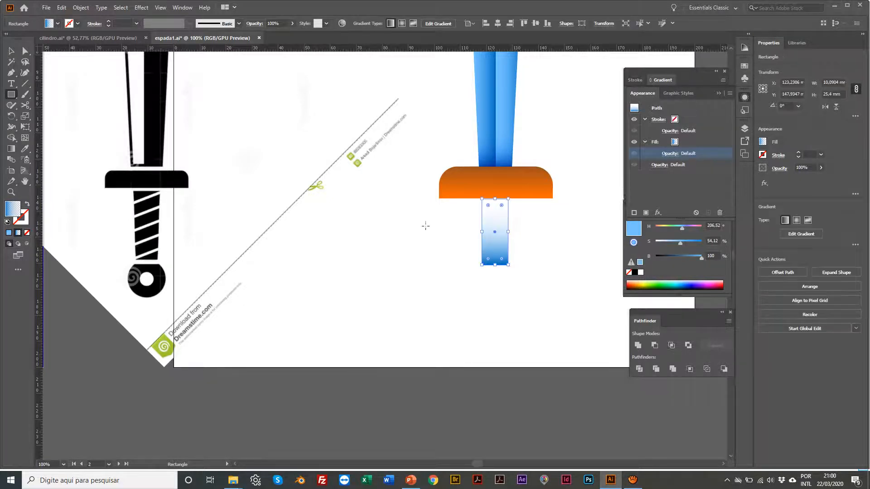
{"action": "key", "text": "v"}
{"action": "left_click_drag", "start_coordinate": [492, 218], "coordinate": [498, 244]}
{"action": "key", "text": "ctrl+z"}
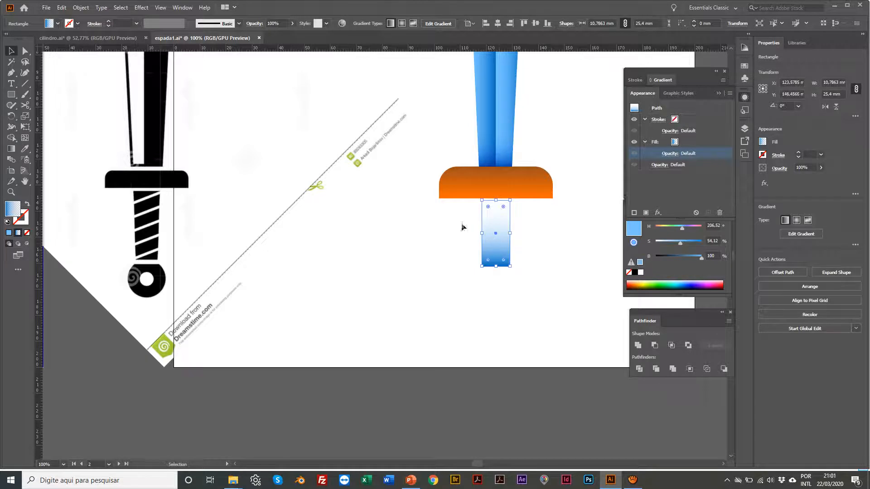
{"action": "scroll", "coordinate": [498, 213], "scroll_direction": "right", "scroll_amount": 1}
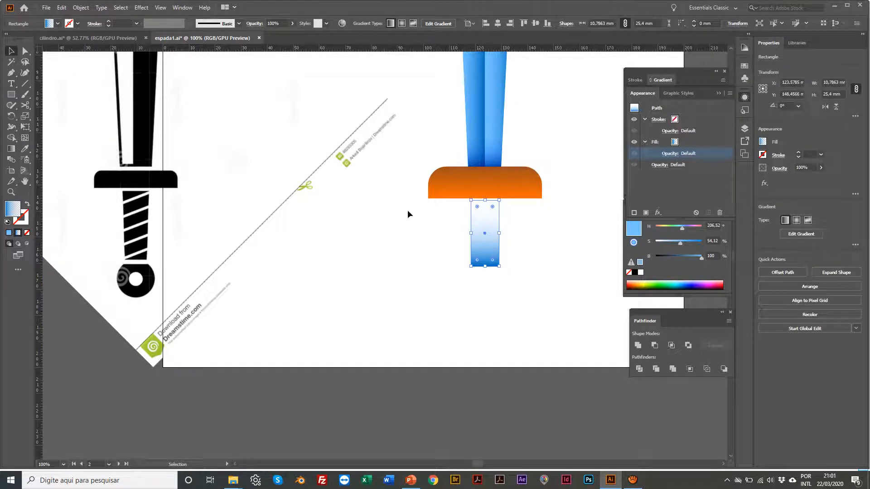
Copy the guard's orange gradient onto the grip rectangle with the Eyedropper and move the grip up against the guard
{"action": "key", "text": "i"}
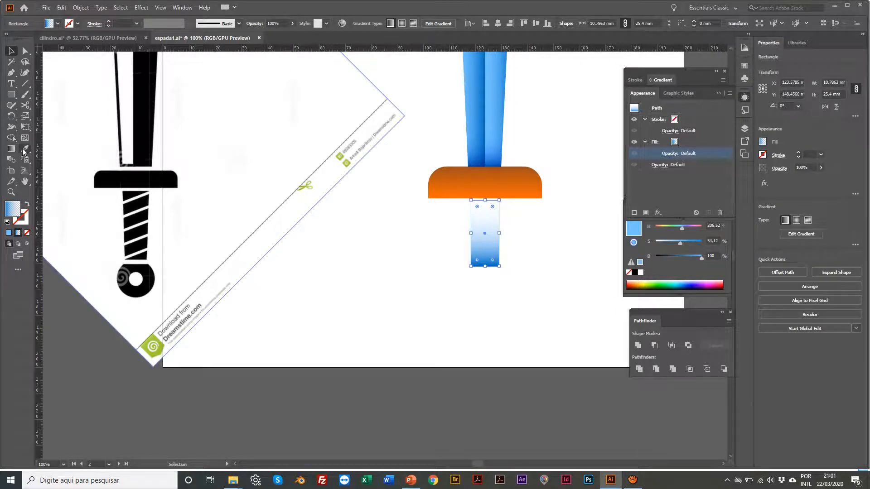
{"action": "left_click", "coordinate": [466, 183]}
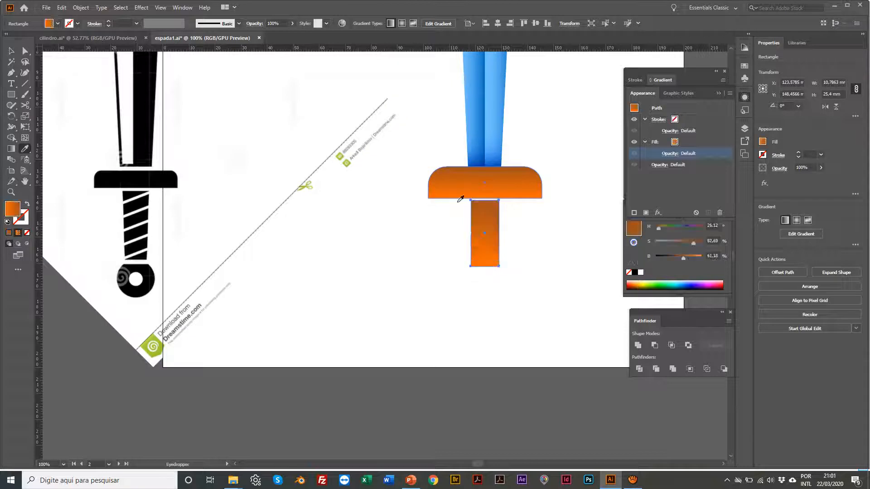
{"action": "key", "text": "v"}
{"action": "left_click", "coordinate": [421, 282]}
{"action": "left_click", "coordinate": [491, 245]}
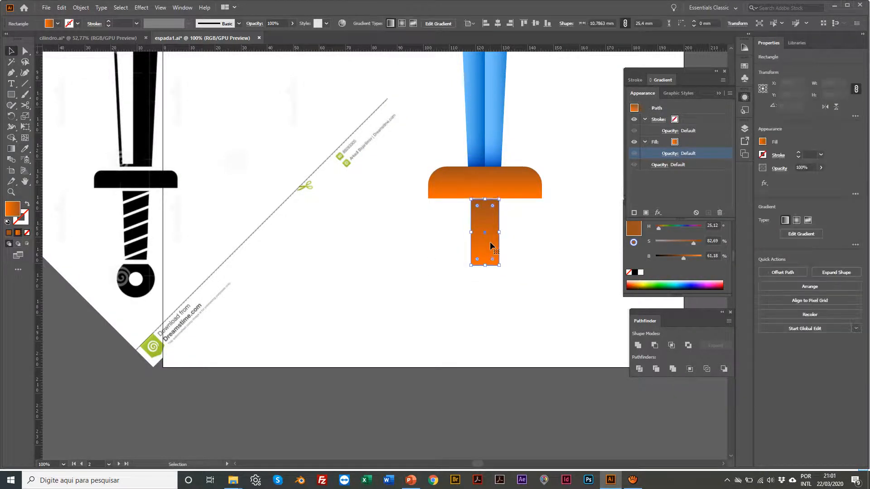
{"action": "left_click", "coordinate": [449, 245]}
Lengthen the grip rectangle downward to a height of about 27.2 mm, keeping its upper edge at the guard
{"action": "key", "text": "z"}
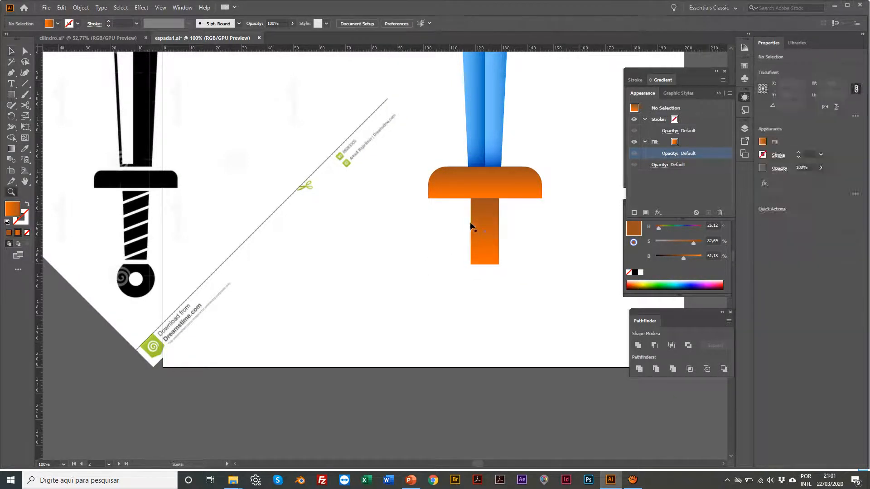
{"action": "left_click", "coordinate": [447, 223]}
{"action": "left_click", "coordinate": [365, 249]}
{"action": "left_click", "coordinate": [295, 278]}
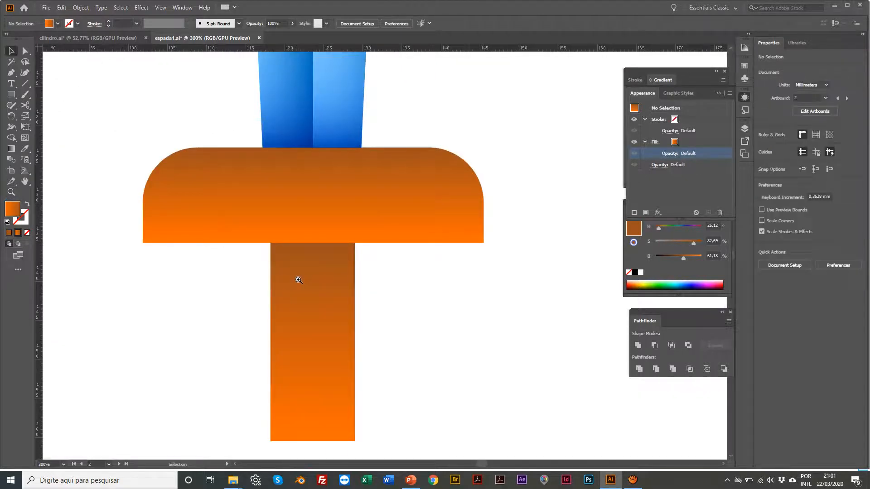
{"action": "key", "text": "v"}
{"action": "left_click", "coordinate": [298, 279]}
{"action": "scroll", "coordinate": [298, 279], "scroll_direction": "down", "scroll_amount": 2}
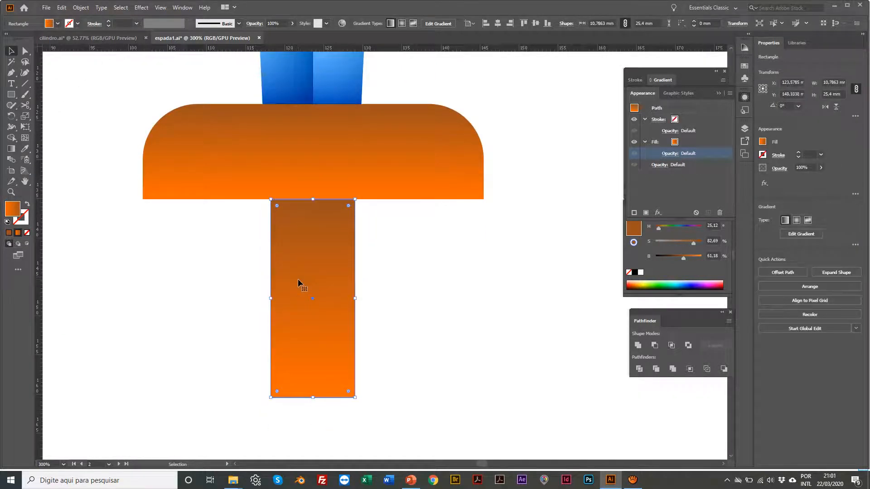
{"action": "left_click", "coordinate": [253, 279]}
{"action": "left_click_drag", "start_coordinate": [313, 397], "coordinate": [313, 411]}
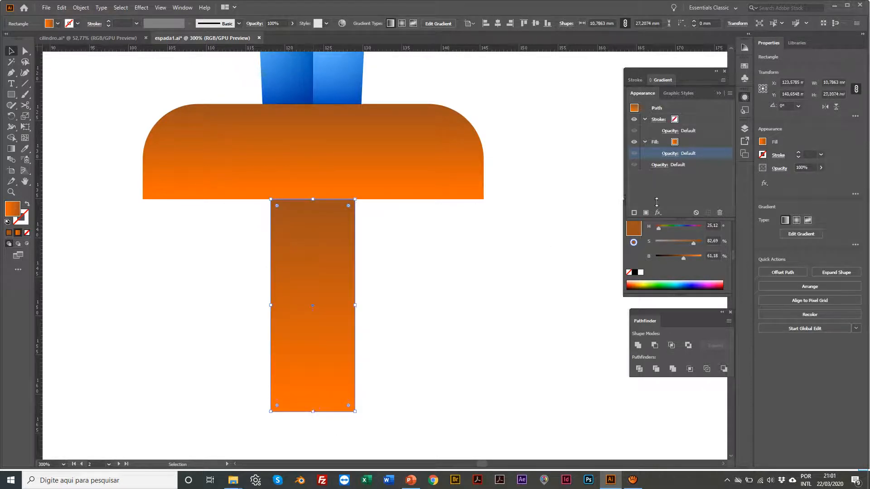
Shift the midpoint of the grip's orange gradient to about 67%
{"action": "left_click", "coordinate": [718, 94]}
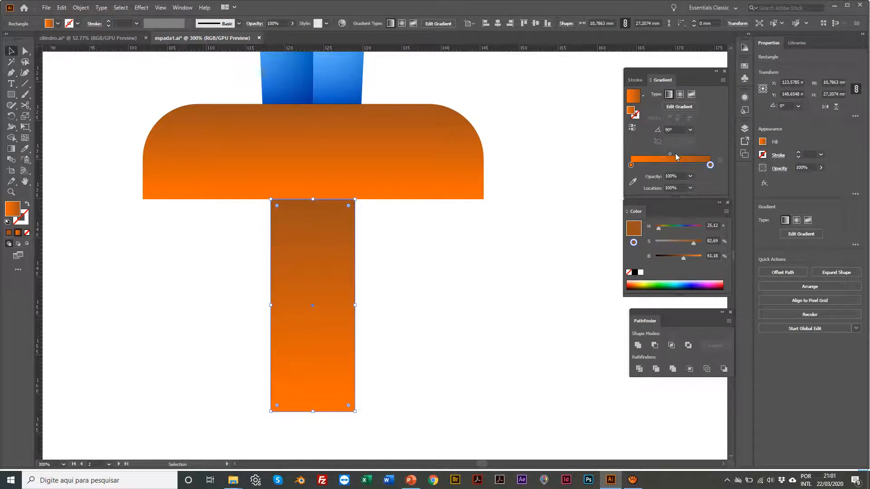
{"action": "left_click_drag", "start_coordinate": [670, 153], "coordinate": [684, 154]}
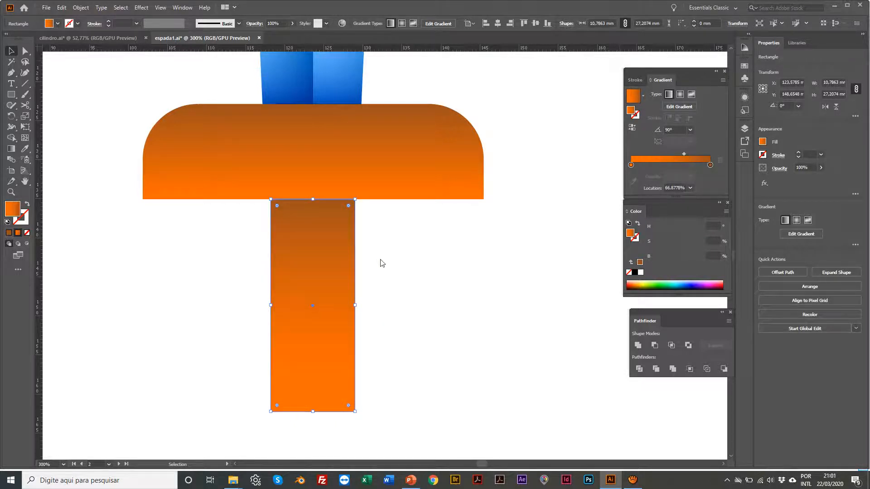
{"action": "left_click", "coordinate": [189, 271]}
Send the grip rectangle to the back of the stacking order, behind the guard
{"action": "scroll", "coordinate": [325, 252], "scroll_direction": "left", "scroll_amount": 1}
{"action": "left_click", "coordinate": [324, 252]}
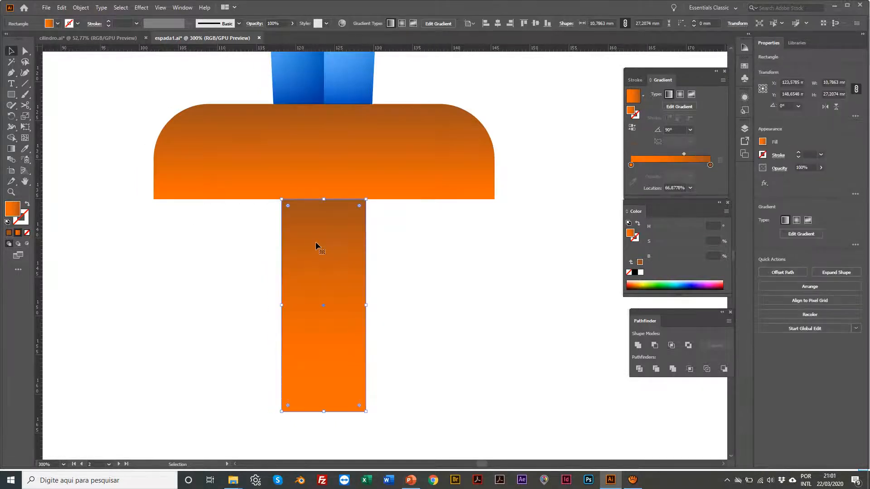
{"action": "right_click", "coordinate": [316, 242]}
{"action": "mouse_move", "coordinate": [361, 394]}
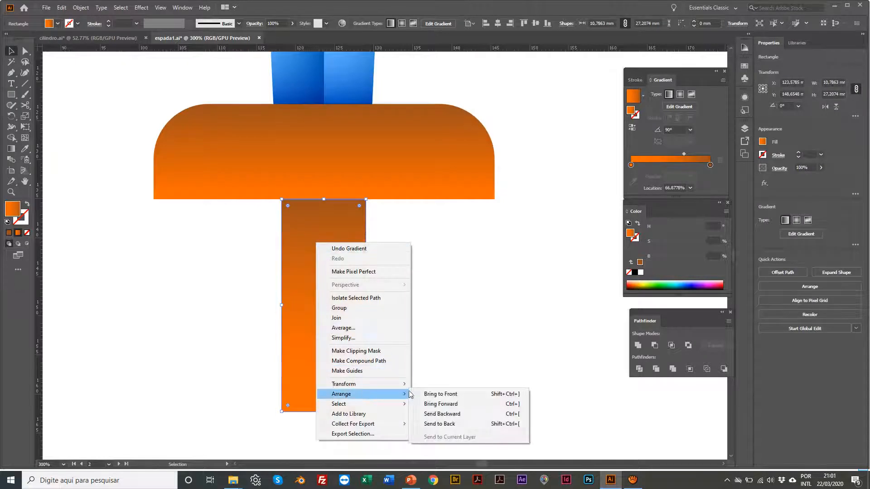
{"action": "left_click", "coordinate": [458, 423]}
{"action": "left_click", "coordinate": [478, 315]}
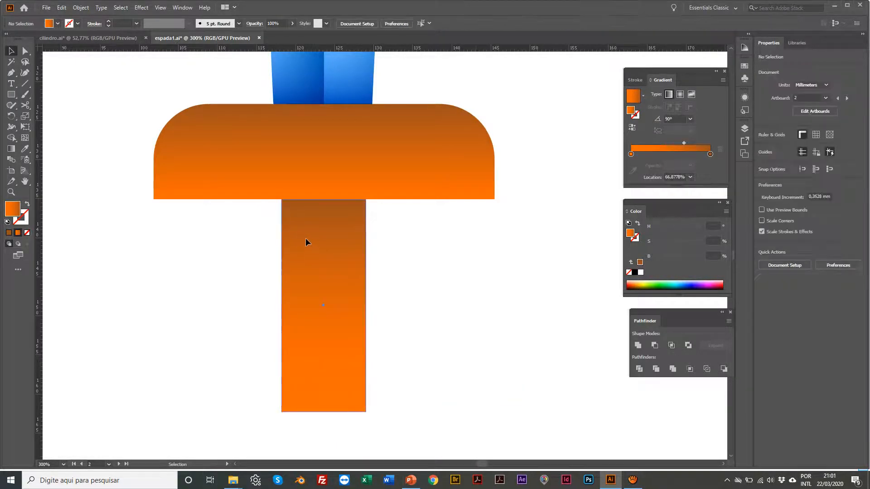
Compare the grip with the other swords and scale it horizontally about its centre to about 12.2 mm wide
{"action": "key", "text": "z"}
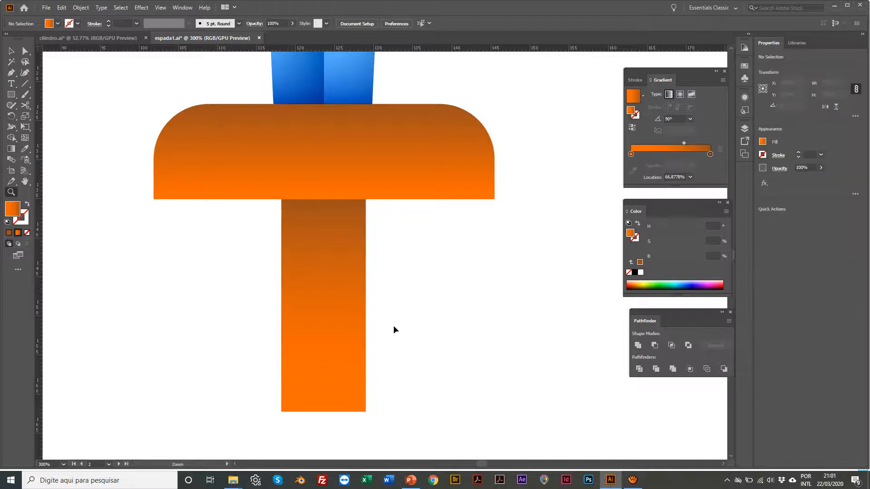
{"action": "scroll", "coordinate": [393, 325], "scroll_direction": "down", "scroll_amount": 4}
{"action": "scroll", "coordinate": [282, 250], "scroll_direction": "left", "scroll_amount": 5}
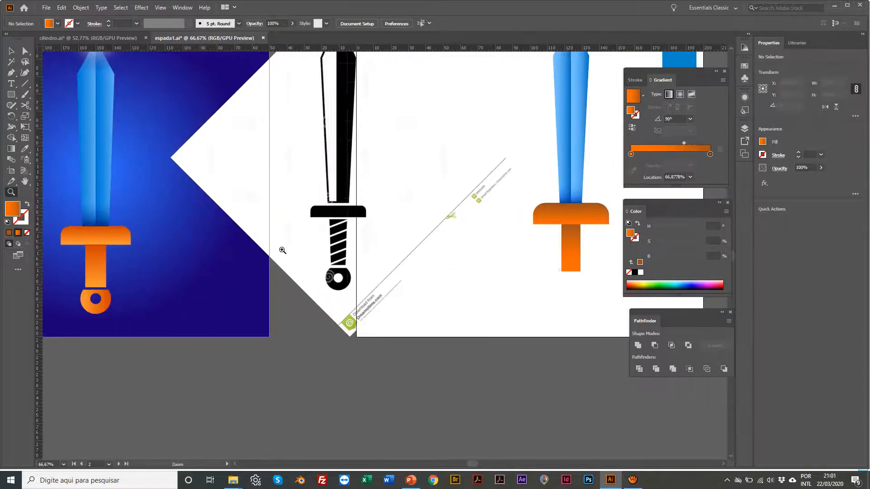
{"action": "left_click", "coordinate": [493, 223]}
{"action": "left_click", "coordinate": [442, 256]}
{"action": "key", "text": "v"}
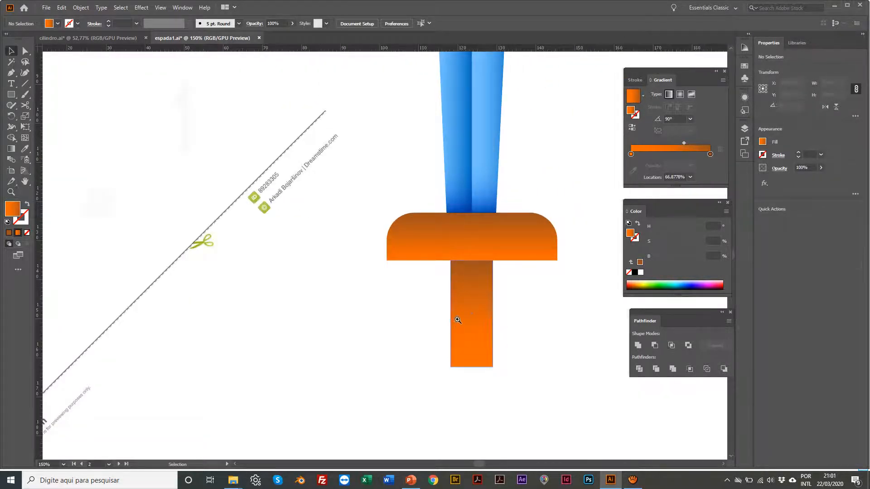
{"action": "left_click", "coordinate": [467, 324]}
{"action": "key", "text": "s"}
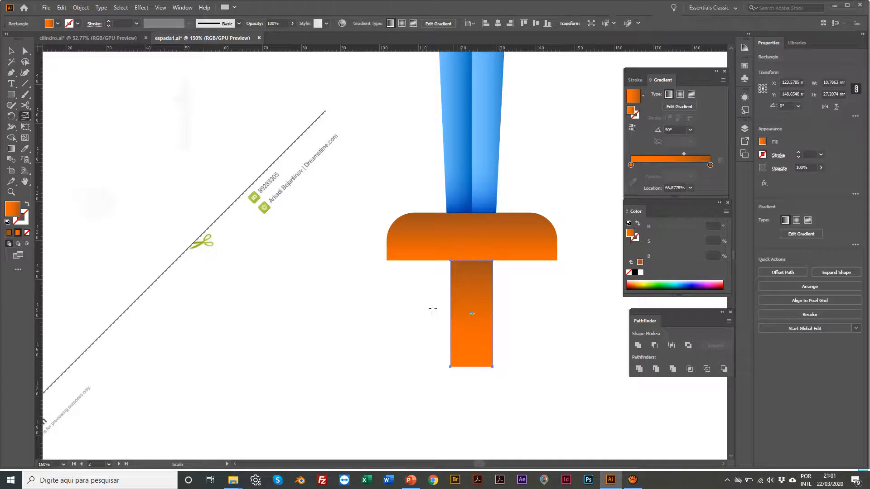
{"action": "left_click_drag", "start_coordinate": [433, 308], "coordinate": [428, 307]}
{"action": "key", "text": "v"}
{"action": "left_click", "coordinate": [423, 303]}
Duplicate the grip in place and shorten the copy from below to about 12.5 mm high, starting at the guard
{"action": "left_click", "coordinate": [472, 290]}
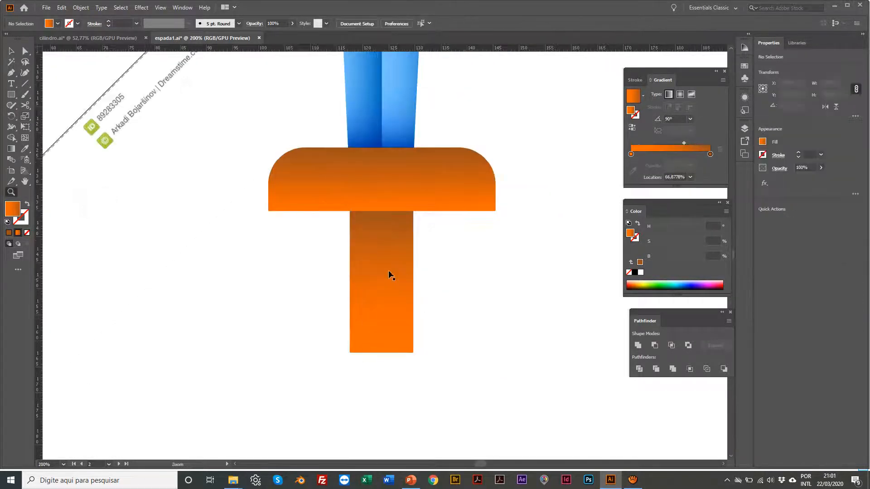
{"action": "key", "text": "a"}
{"action": "left_click", "coordinate": [375, 255]}
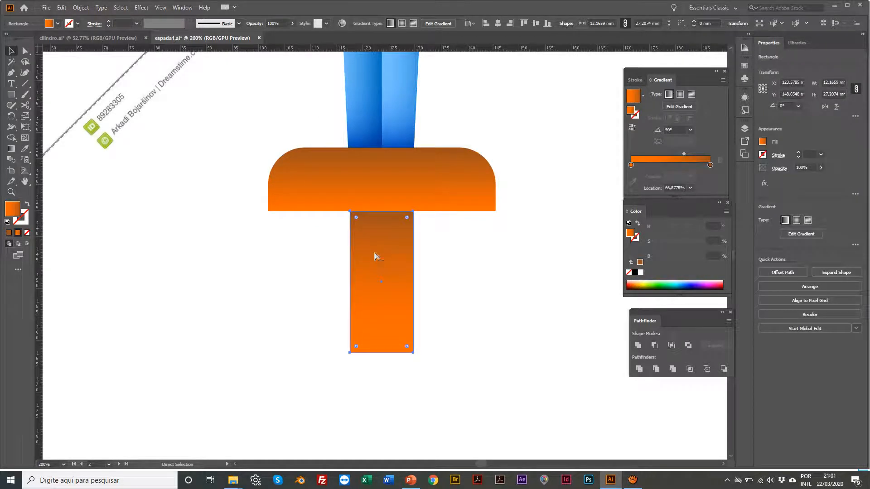
{"action": "key", "text": "v"}
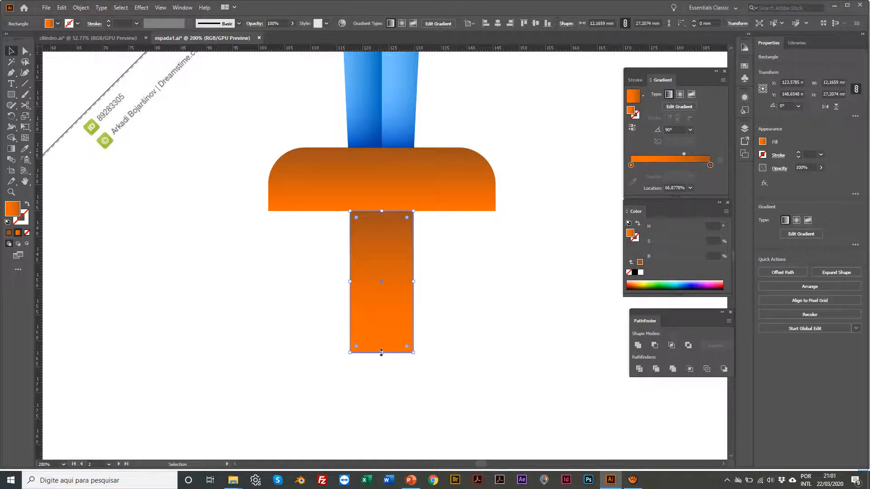
{"action": "left_click_drag", "start_coordinate": [381, 352], "coordinate": [372, 276]}
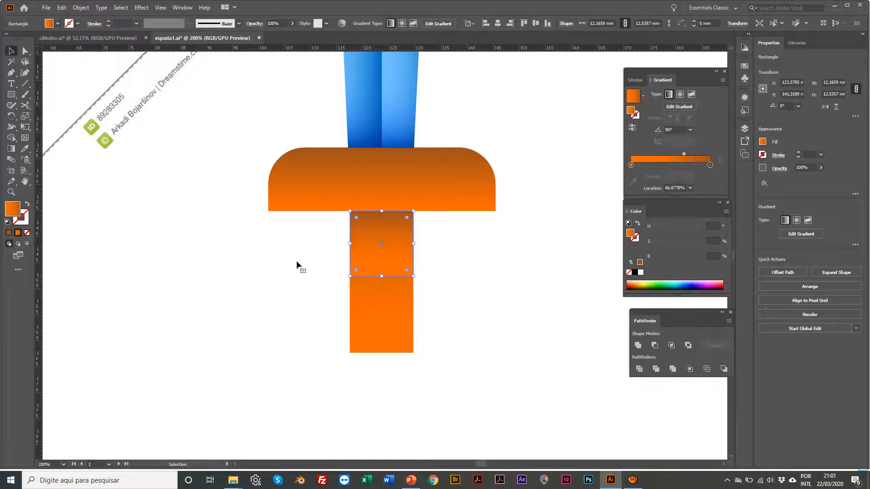
Show the grip copy's appearance attributes and set its fill's blending mode to Multiply
{"action": "left_click", "coordinate": [183, 7]}
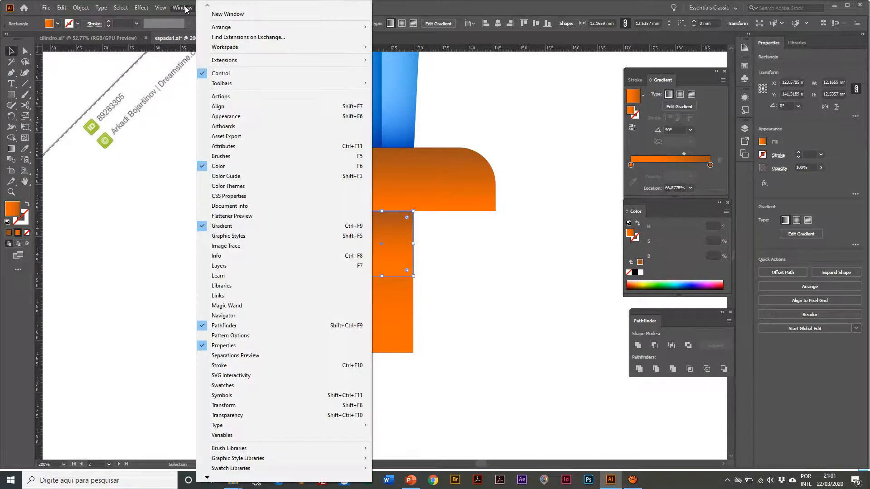
{"action": "left_click", "coordinate": [245, 117]}
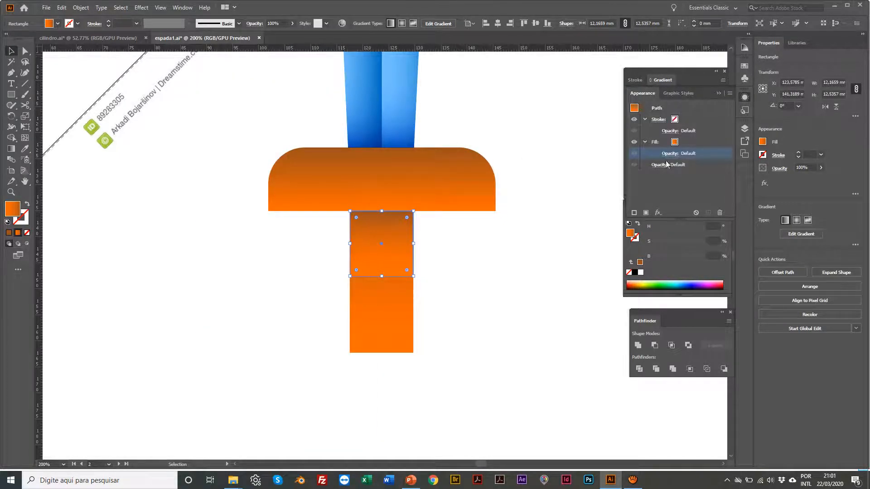
{"action": "left_click", "coordinate": [669, 154]}
{"action": "scroll", "coordinate": [596, 171], "scroll_direction": "down", "scroll_amount": 1}
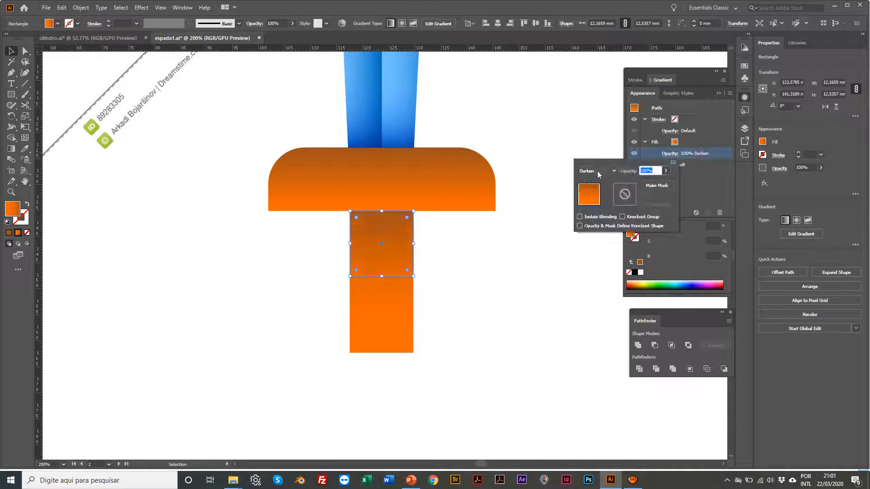
{"action": "left_click", "coordinate": [598, 171]}
{"action": "left_click", "coordinate": [593, 203]}
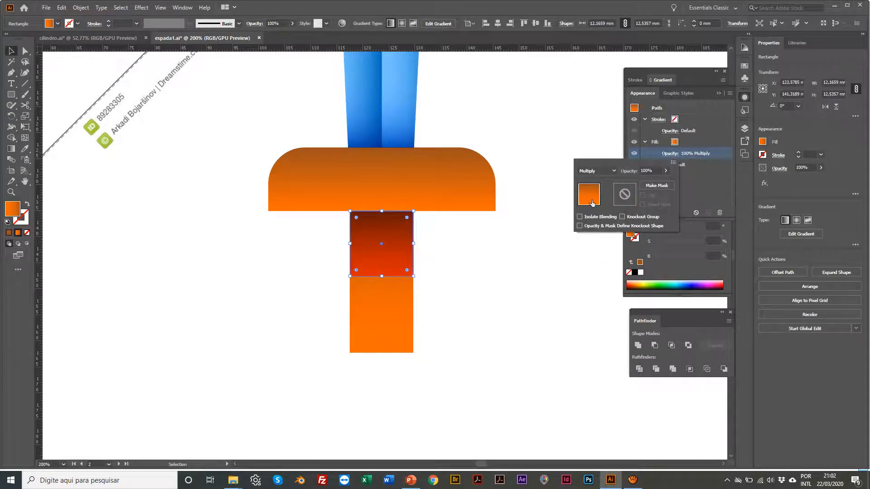
Set the opacity of the grip shadow's first gradient stop, at 0% location, to 0%
{"action": "left_click", "coordinate": [708, 191]}
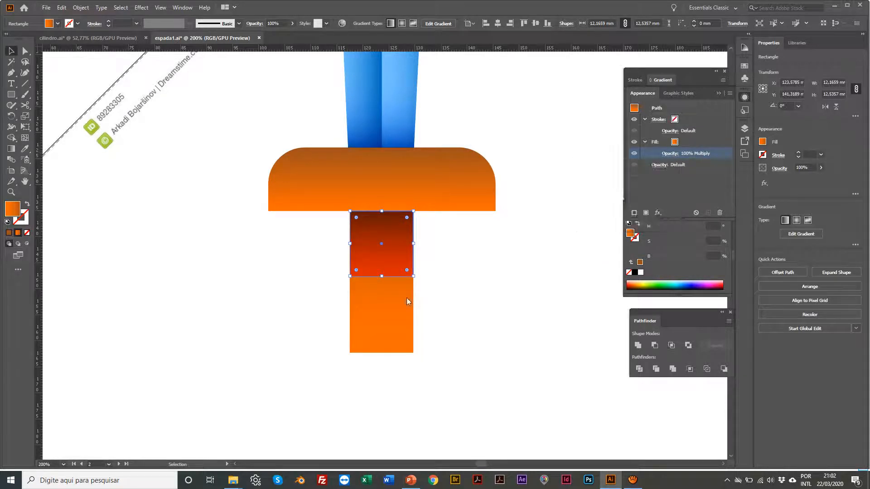
{"action": "left_click", "coordinate": [680, 80]}
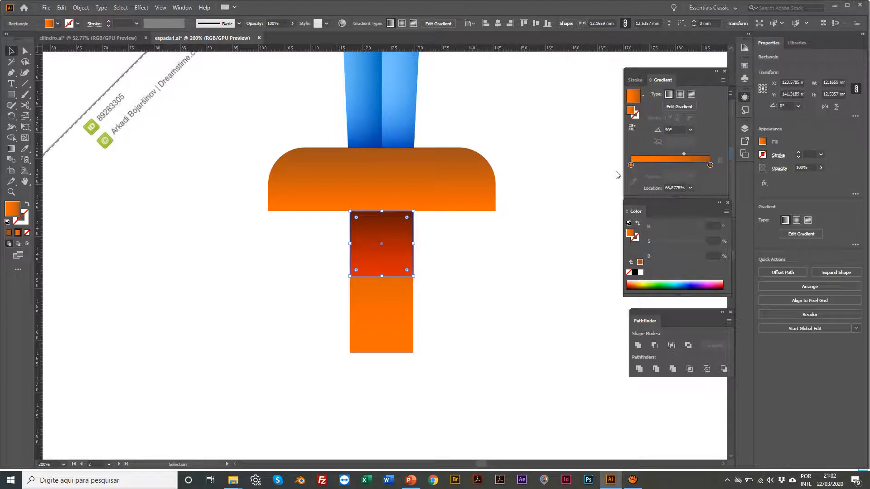
{"action": "left_click", "coordinate": [631, 165]}
{"action": "left_click", "coordinate": [691, 177]}
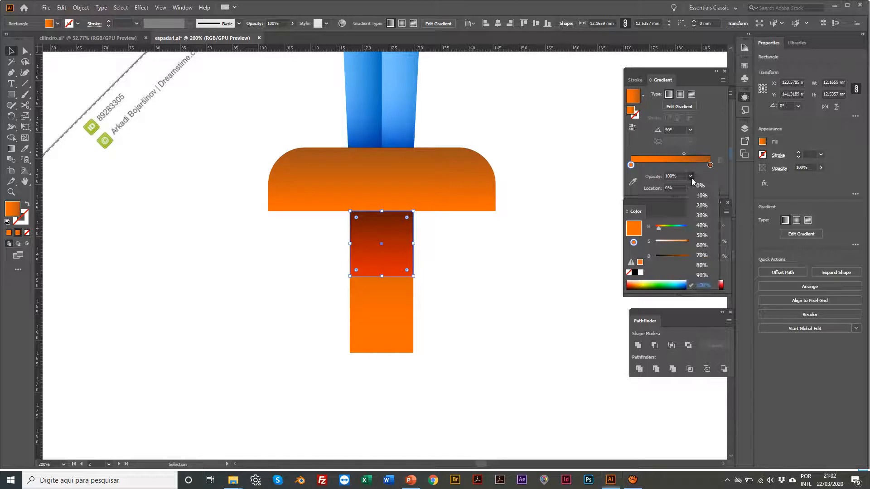
{"action": "left_click", "coordinate": [700, 185]}
{"action": "left_click", "coordinate": [454, 305]}
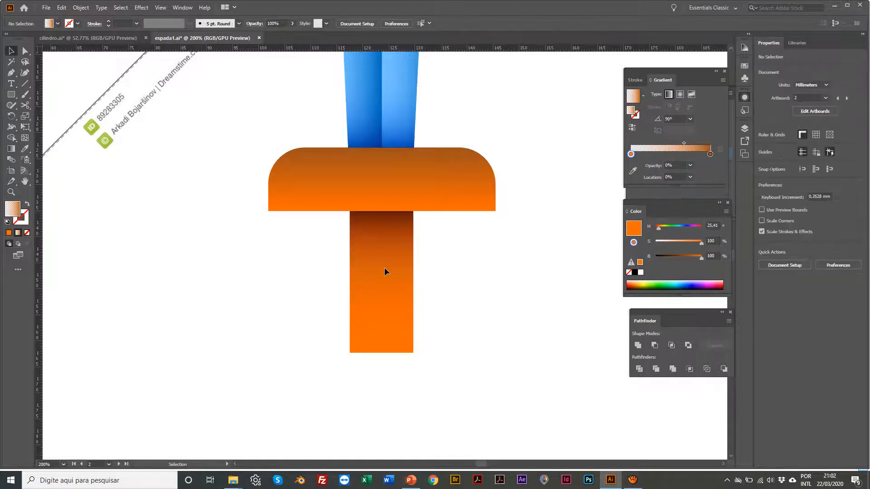
Move the shadow rectangle off the grip to inspect its fade, and undo the move
{"action": "left_click_drag", "start_coordinate": [376, 252], "coordinate": [317, 267]}
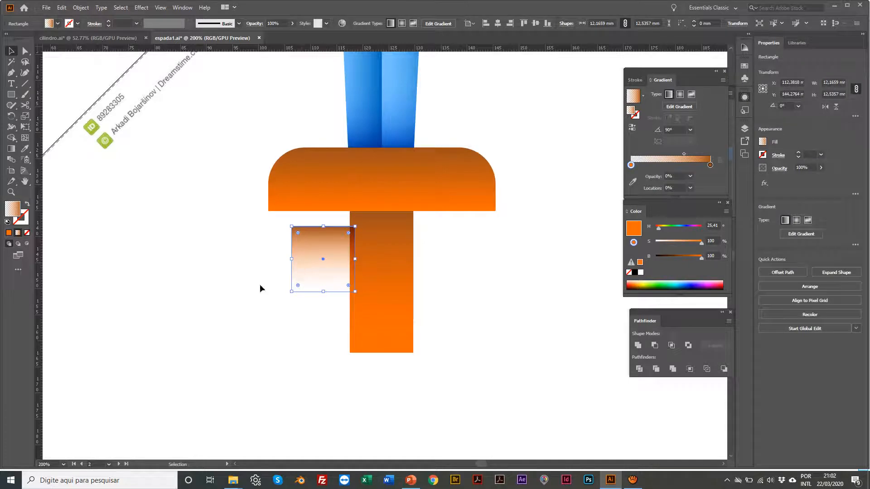
{"action": "key", "text": "super"}
{"action": "key", "text": "Escape"}
{"action": "key", "text": "ctrl+z"}
{"action": "left_click", "coordinate": [512, 287]}
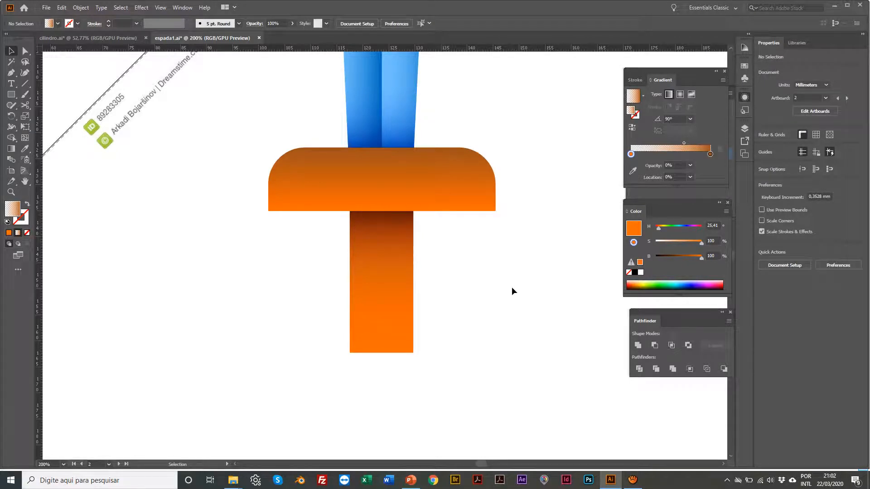
Compare the sword with the black reference and the finished example, looking at the grips and pommels
{"action": "key", "text": "z"}
{"action": "left_click", "coordinate": [328, 244], "text": "alt"}
{"action": "left_click", "coordinate": [355, 240], "text": "alt"}
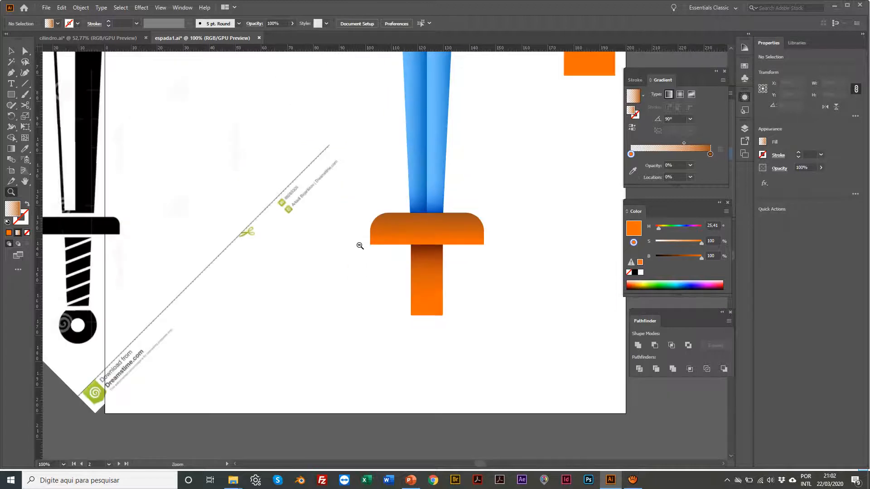
{"action": "left_click", "coordinate": [359, 244], "text": "alt"}
{"action": "scroll", "coordinate": [372, 241], "scroll_direction": "up", "scroll_amount": 1}
{"action": "scroll", "coordinate": [376, 239], "scroll_direction": "left", "scroll_amount": 5}
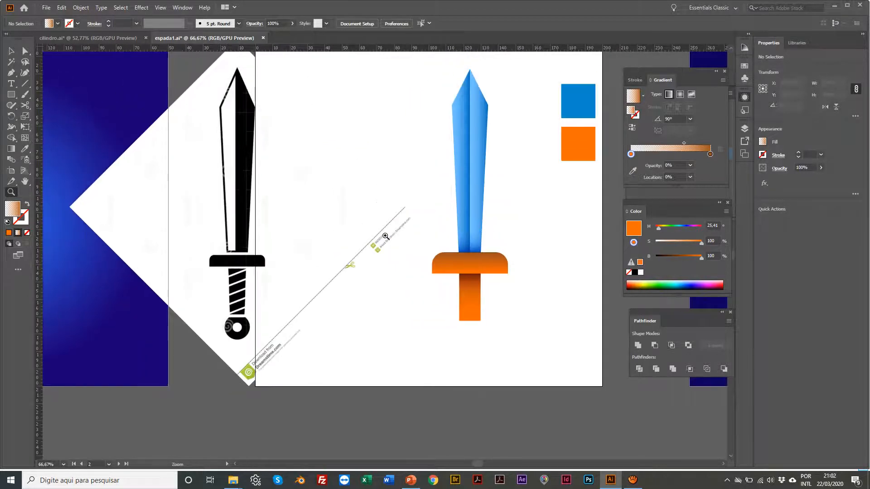
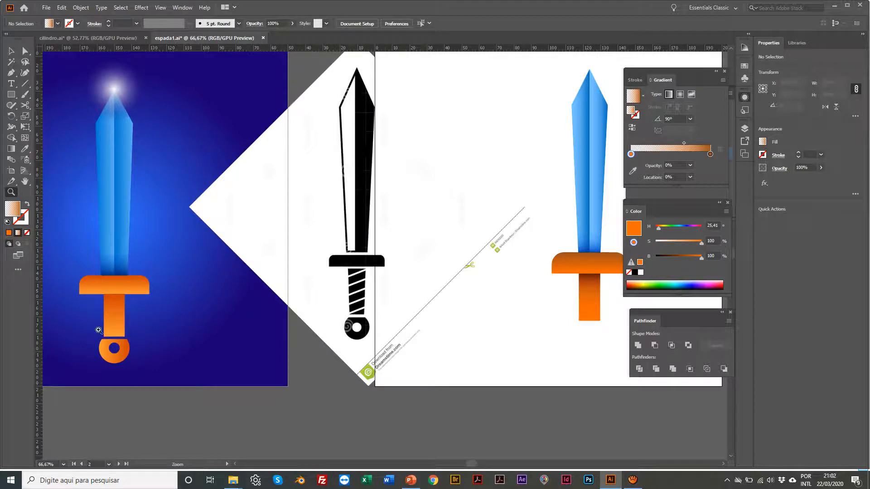
{"action": "scroll", "coordinate": [114, 345], "scroll_direction": "left", "scroll_amount": 1}
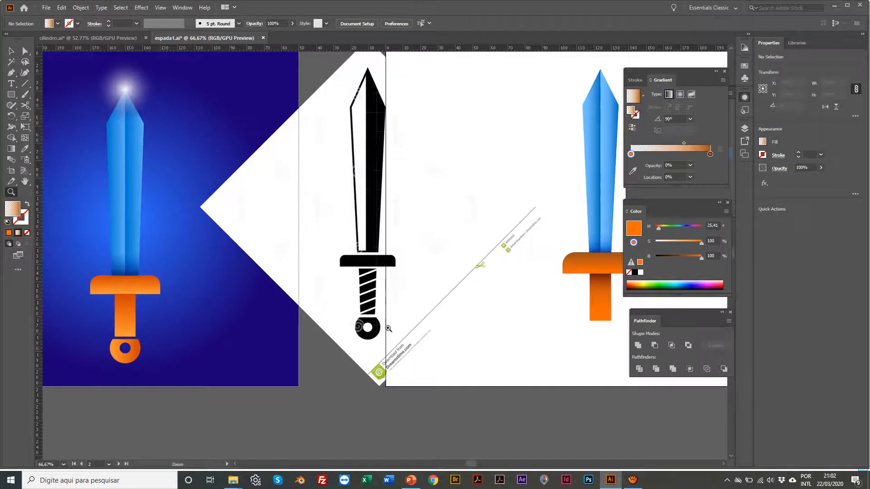
{"action": "scroll", "coordinate": [387, 327], "scroll_direction": "right", "scroll_amount": 6}
Draw a circle about 18.4 mm in diameter centred at the grip's lower end and sample the grip's orange gradient onto it
{"action": "left_click", "coordinate": [454, 319]}
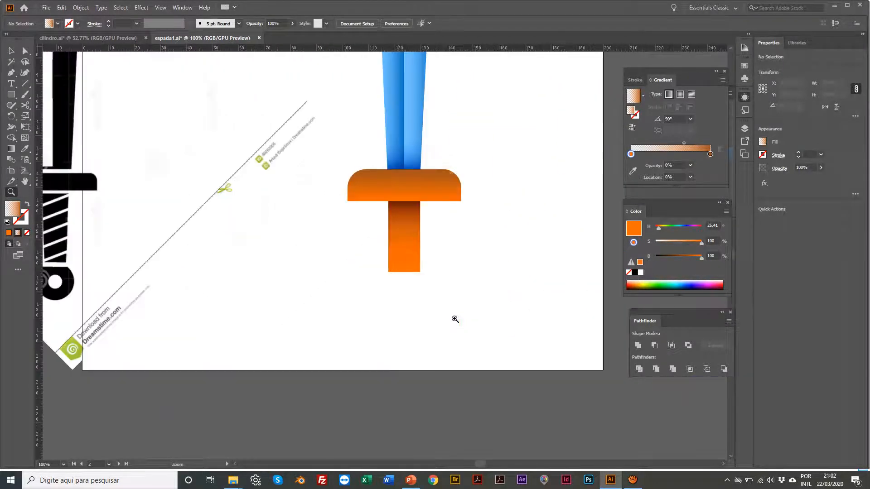
{"action": "left_click", "coordinate": [397, 244]}
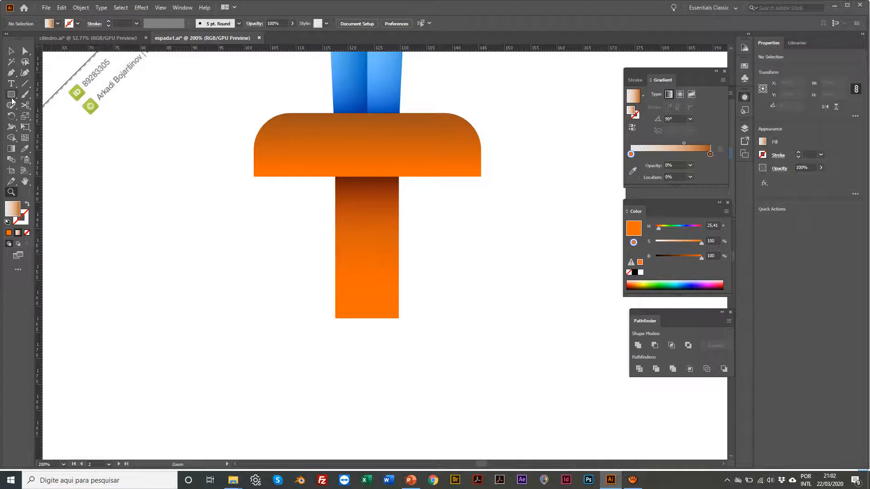
{"action": "left_click_drag", "start_coordinate": [12, 94], "coordinate": [35, 112]}
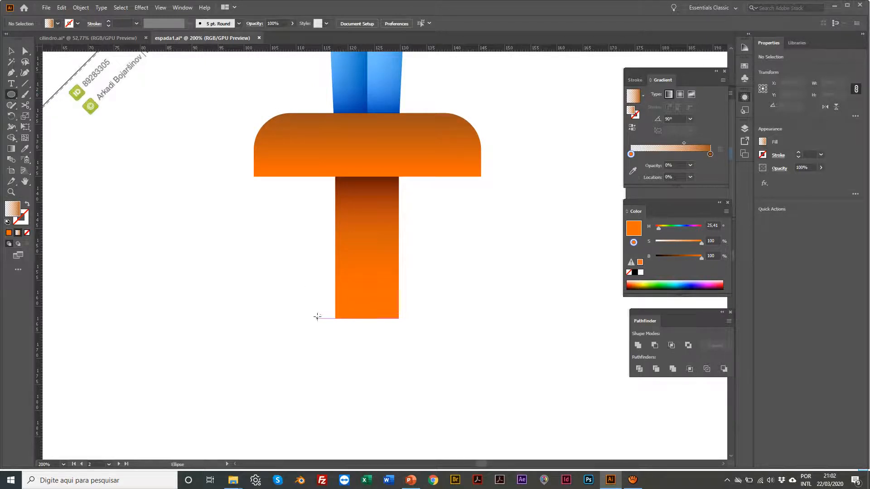
{"action": "left_click_drag", "start_coordinate": [319, 310], "coordinate": [415, 405]}
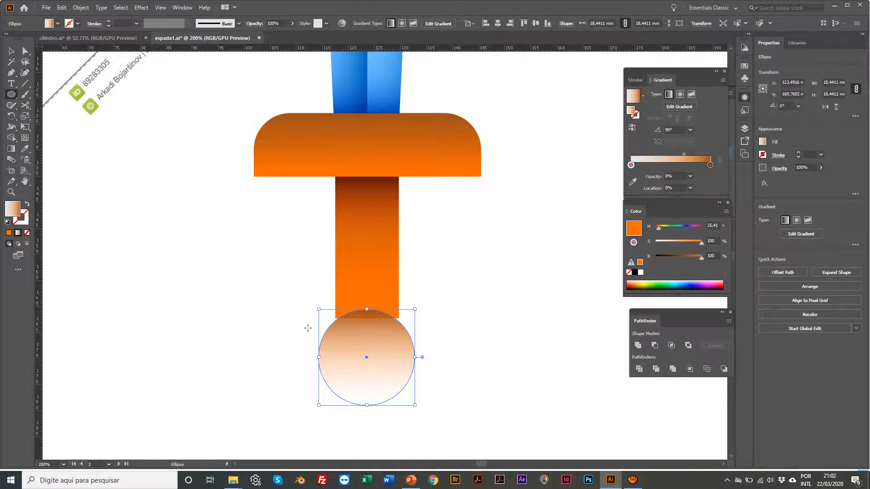
{"action": "key", "text": "i"}
{"action": "left_click", "coordinate": [369, 276]}
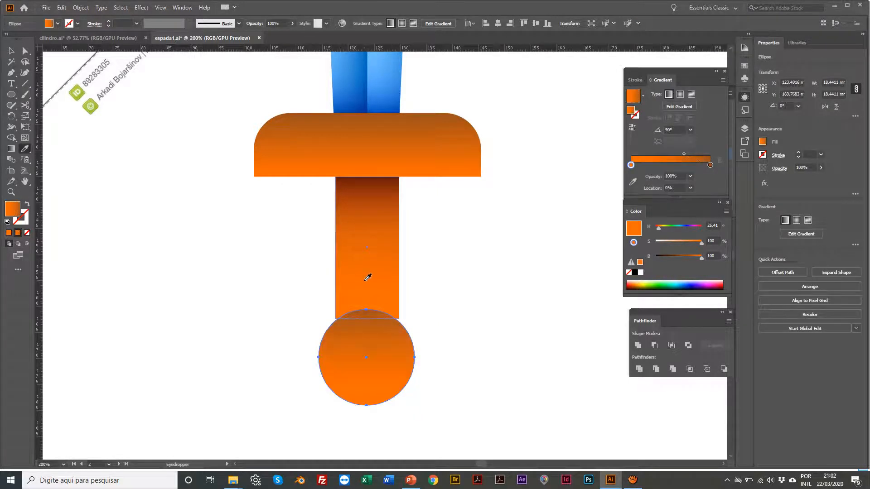
Reverse the pommel circle's gradient and position the circle so its upper part overlaps the grip's lower end
{"action": "key", "text": "v"}
{"action": "left_click", "coordinate": [239, 277]}
{"action": "left_click_drag", "start_coordinate": [367, 361], "coordinate": [354, 364]}
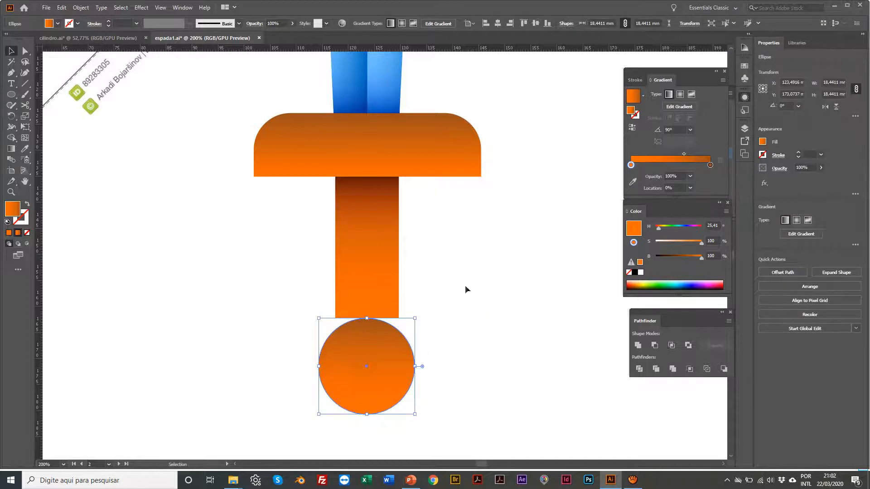
{"action": "left_click", "coordinate": [632, 127]}
{"action": "left_click", "coordinate": [476, 312]}
{"action": "left_click_drag", "start_coordinate": [365, 356], "coordinate": [363, 342]}
{"action": "left_click", "coordinate": [229, 281]}
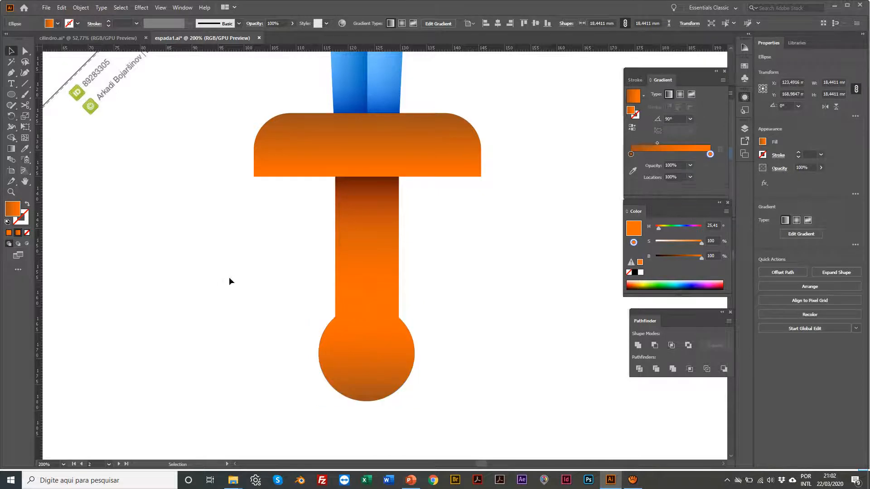
Examine the finished sword's pommel: its round hole, flat top, gap below the grip and gradient direction
{"action": "key", "text": "z"}
{"action": "left_click", "coordinate": [179, 275], "text": "alt"}
{"action": "left_click", "coordinate": [119, 204]}
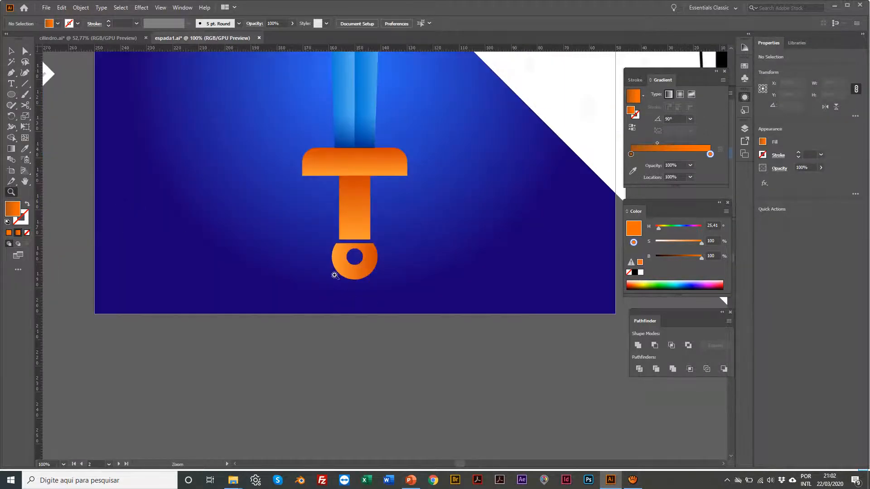
{"action": "left_click", "coordinate": [368, 250]}
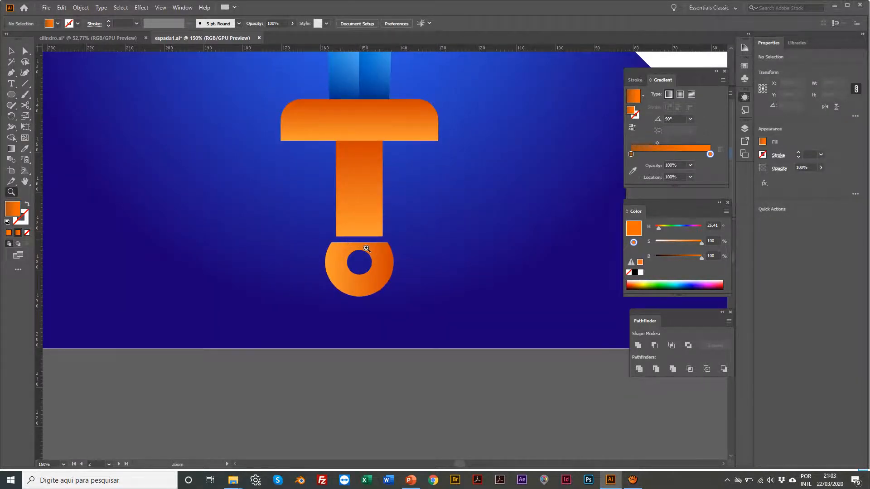
{"action": "left_click", "coordinate": [367, 249]}
{"action": "scroll", "coordinate": [355, 227], "scroll_direction": "left", "scroll_amount": 1}
{"action": "scroll", "coordinate": [342, 260], "scroll_direction": "up", "scroll_amount": 1}
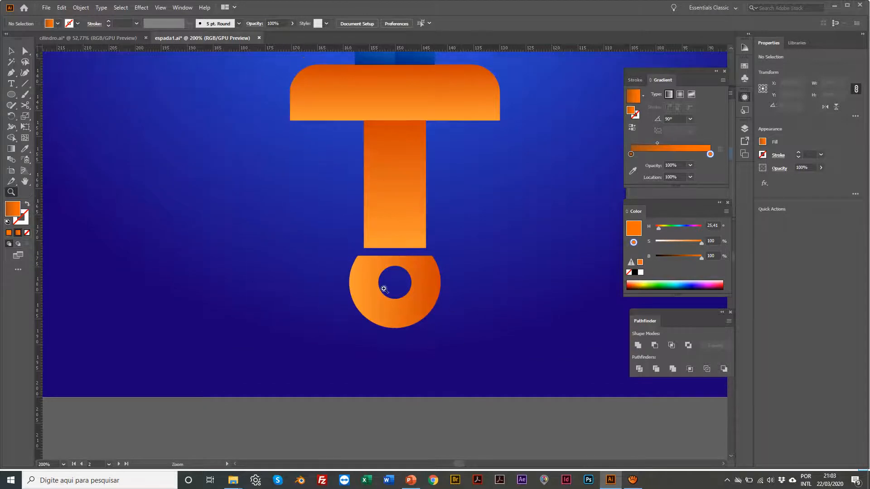
{"action": "scroll", "coordinate": [384, 288], "scroll_direction": "right", "scroll_amount": 2}
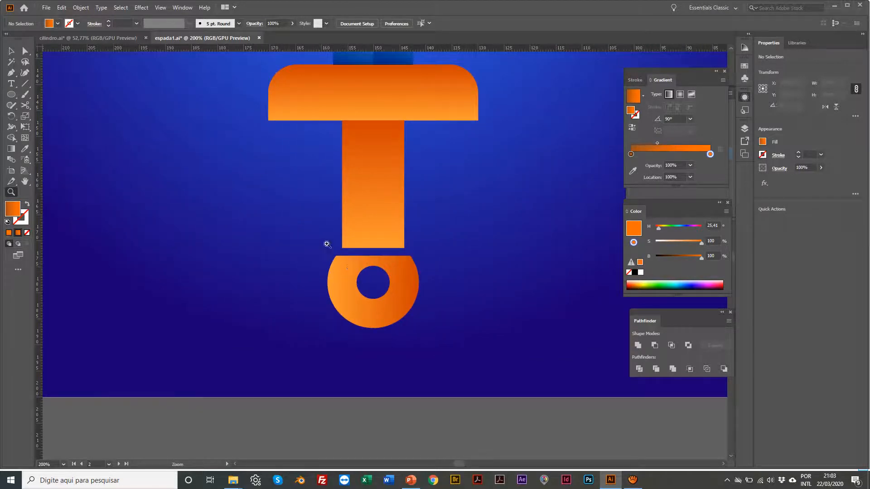
{"action": "scroll", "coordinate": [326, 245], "scroll_direction": "right", "scroll_amount": 1}
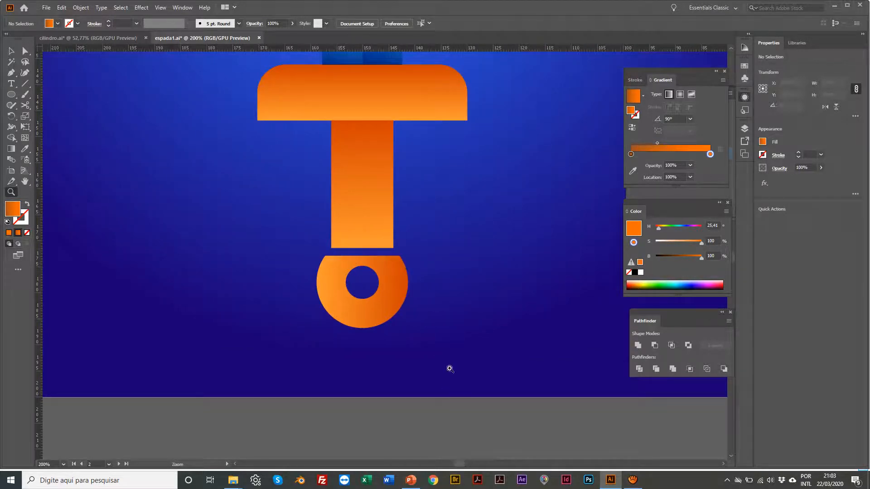
{"action": "left_click", "coordinate": [454, 303], "text": "alt"}
{"action": "left_click", "coordinate": [454, 302], "text": "alt"}
{"action": "scroll", "coordinate": [493, 191], "scroll_direction": "right", "scroll_amount": 10}
{"action": "scroll", "coordinate": [516, 187], "scroll_direction": "right", "scroll_amount": 11}
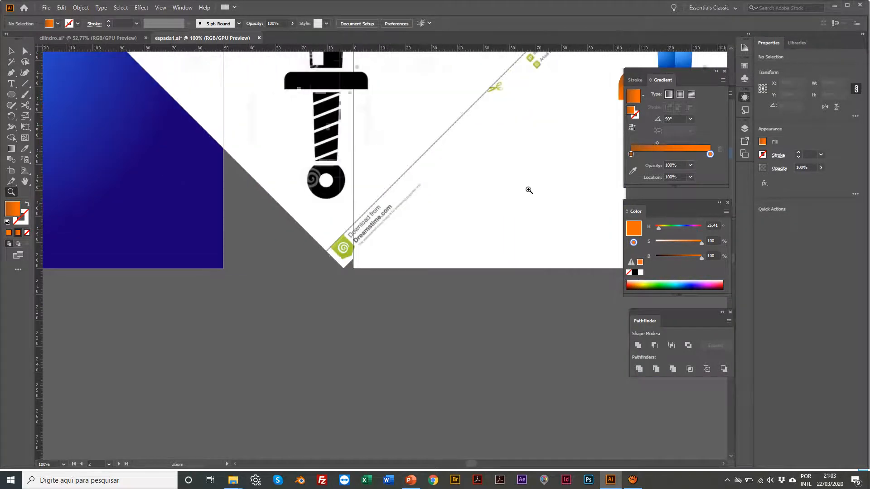
Duplicate the pommel circle and scale the copy about its centre to about 7.6 mm in diameter
{"action": "left_click", "coordinate": [526, 190]}
{"action": "left_click", "coordinate": [329, 290]}
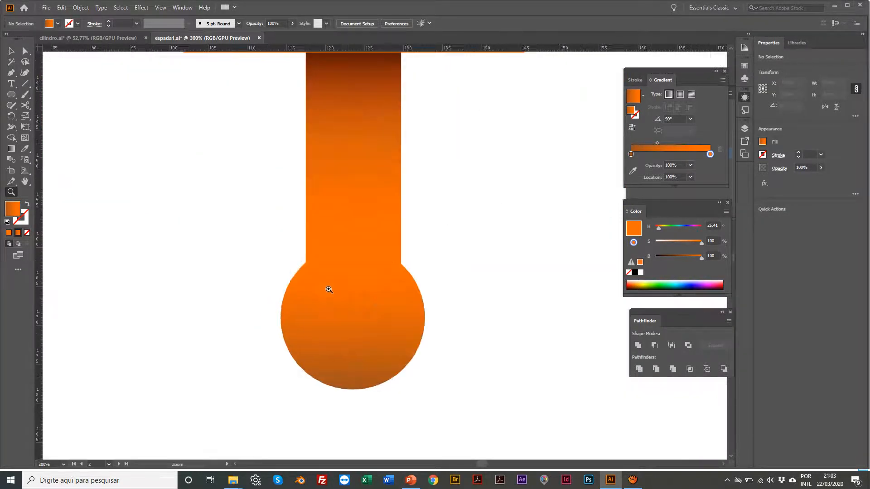
{"action": "key", "text": "v"}
{"action": "left_click", "coordinate": [347, 303]}
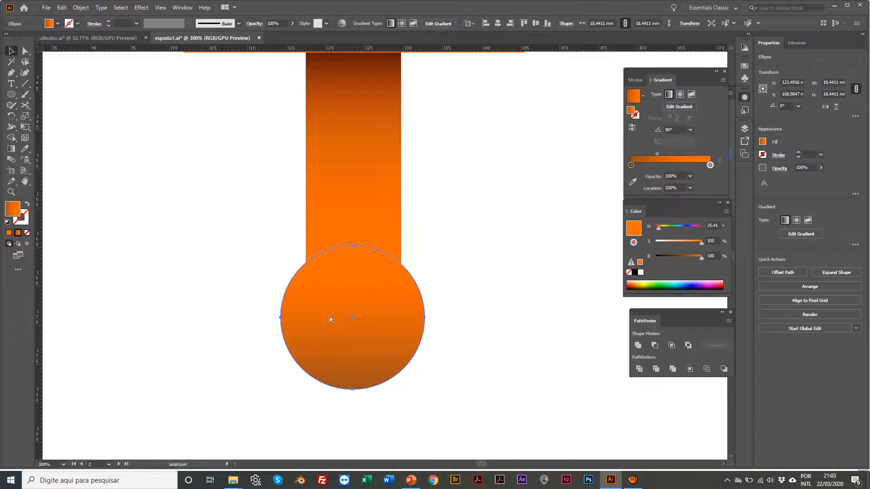
{"action": "key", "text": "v"}
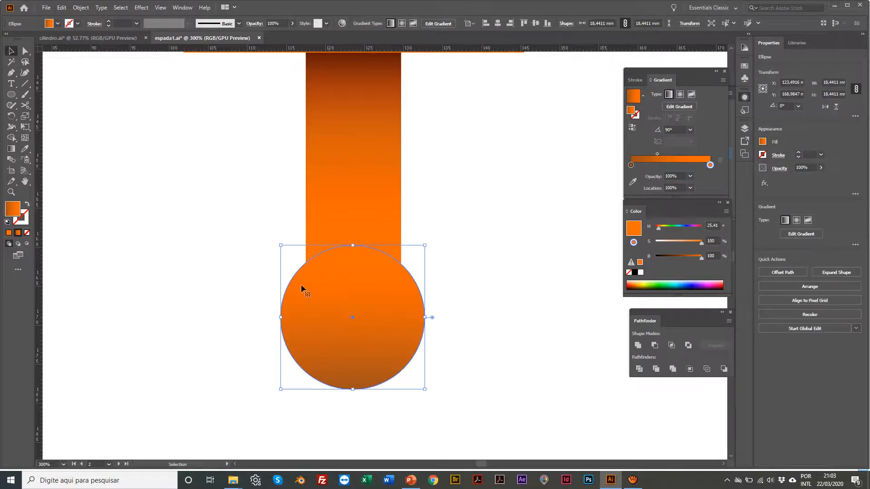
{"action": "key", "text": "s"}
{"action": "scroll", "coordinate": [262, 226], "scroll_direction": "right", "scroll_amount": 1}
{"action": "left_click_drag", "start_coordinate": [246, 223], "coordinate": [300, 273]}
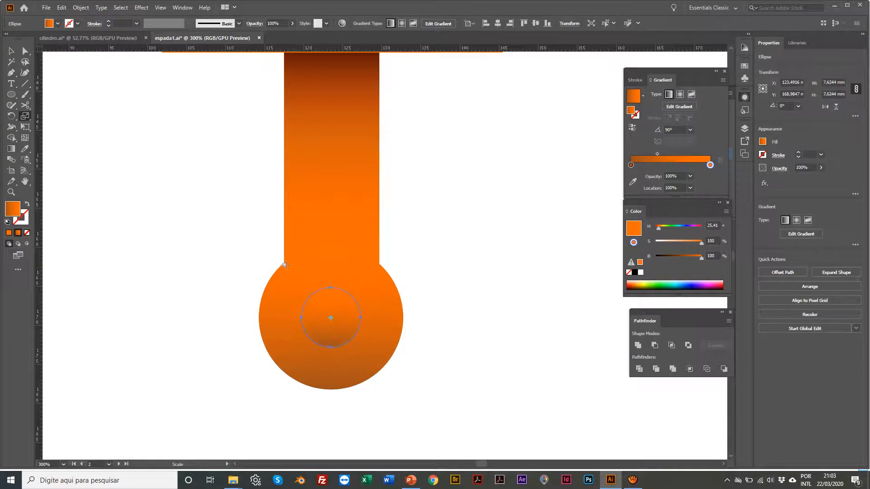
Recolour the inner circle with white at the end of its gradient and set the gradient angle to 0°
{"action": "key", "text": "v"}
{"action": "left_click", "coordinate": [641, 272]}
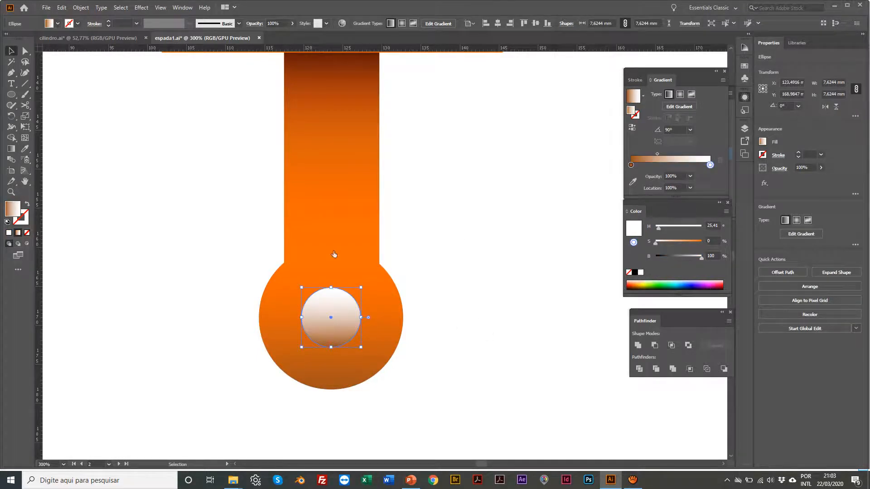
{"action": "double_click", "coordinate": [13, 212]}
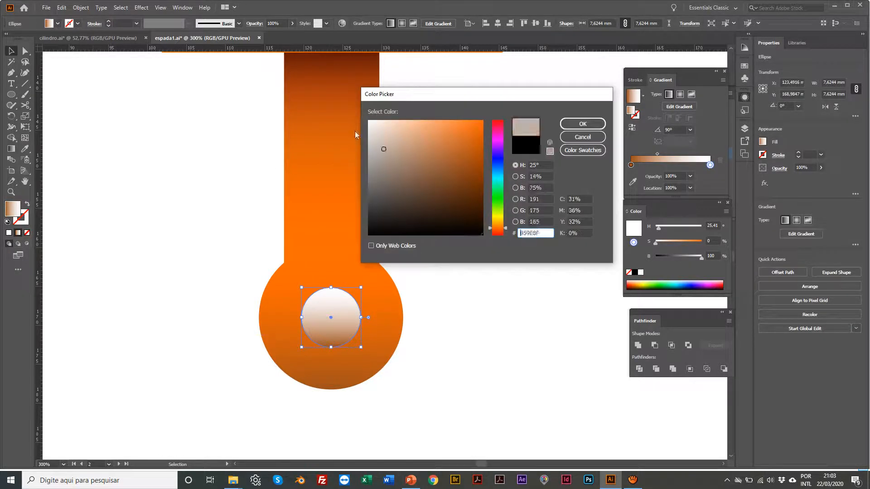
{"action": "left_click", "coordinate": [574, 124]}
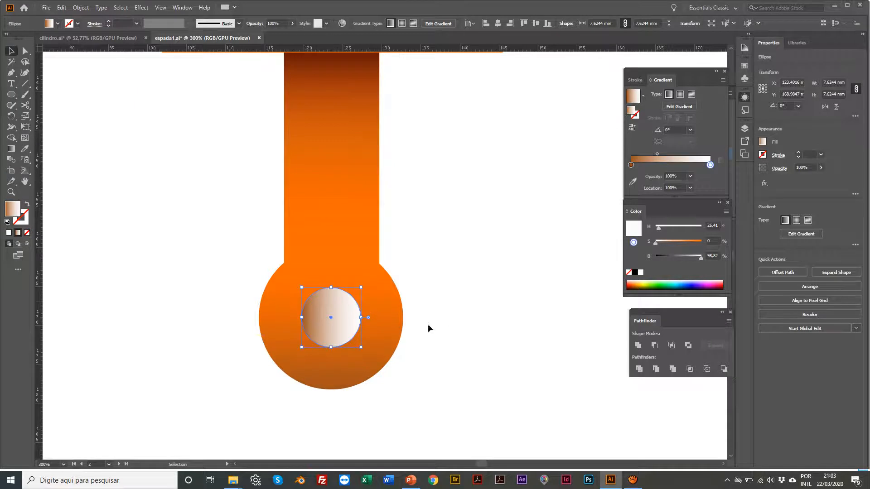
{"action": "left_click", "coordinate": [409, 329]}
{"action": "left_click", "coordinate": [322, 323]}
{"action": "left_click", "coordinate": [256, 346]}
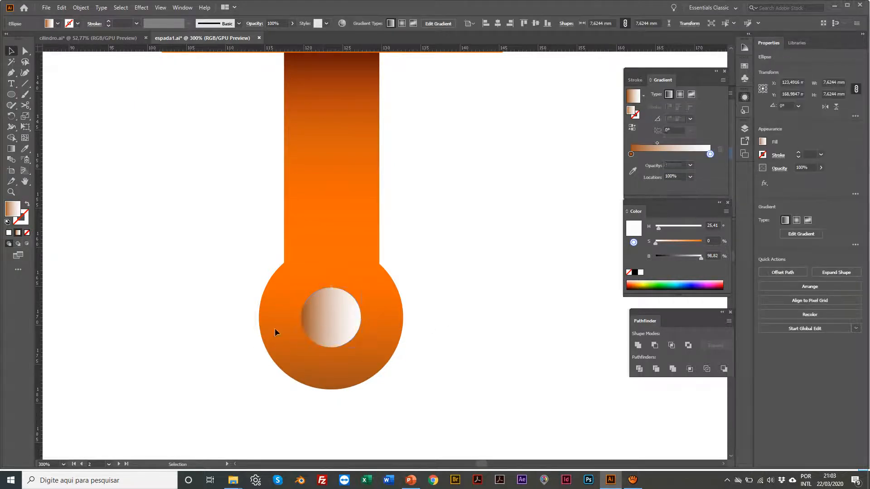
Cut the inner circle out of the pommel circle with Minus Front, test the ring by moving it aside and undo the move
{"action": "left_click", "coordinate": [323, 330]}
{"action": "left_click", "coordinate": [274, 341], "text": "shift"}
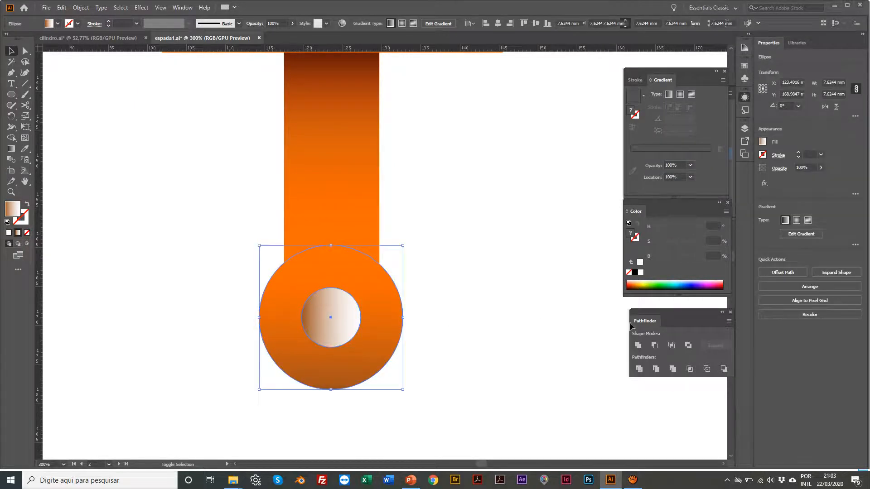
{"action": "left_click", "coordinate": [655, 346]}
{"action": "left_click", "coordinate": [501, 358]}
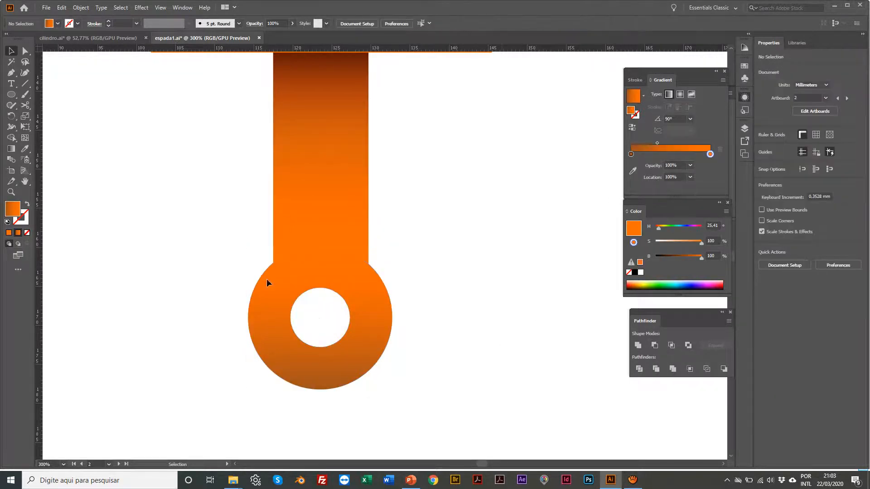
{"action": "left_click_drag", "start_coordinate": [274, 316], "coordinate": [427, 322]}
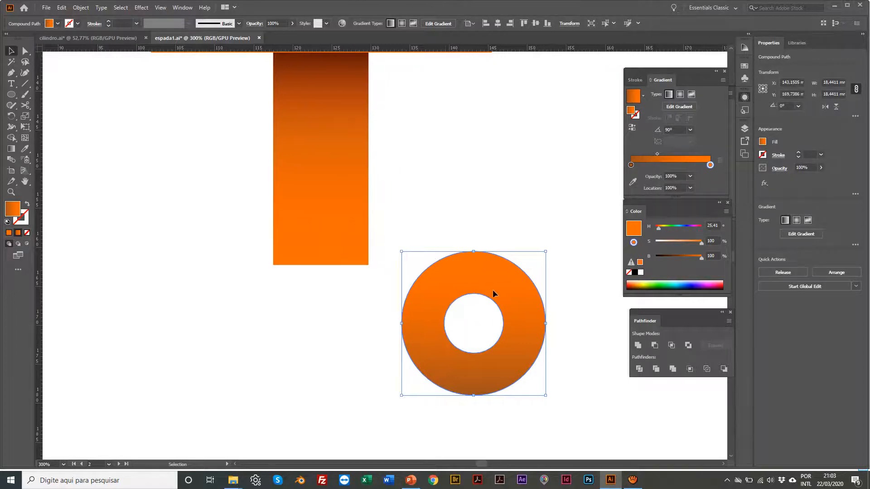
{"action": "key", "text": "ctrl+z"}
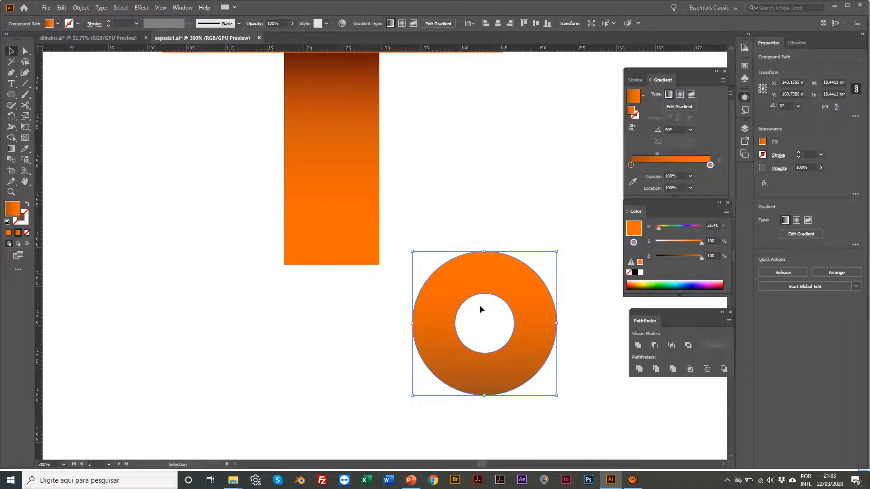
Draw a rectangle about 31.3 × 8.1 mm covering the top of the pommel ring and centre it roughly over the ring
{"action": "left_click", "coordinate": [462, 286]}
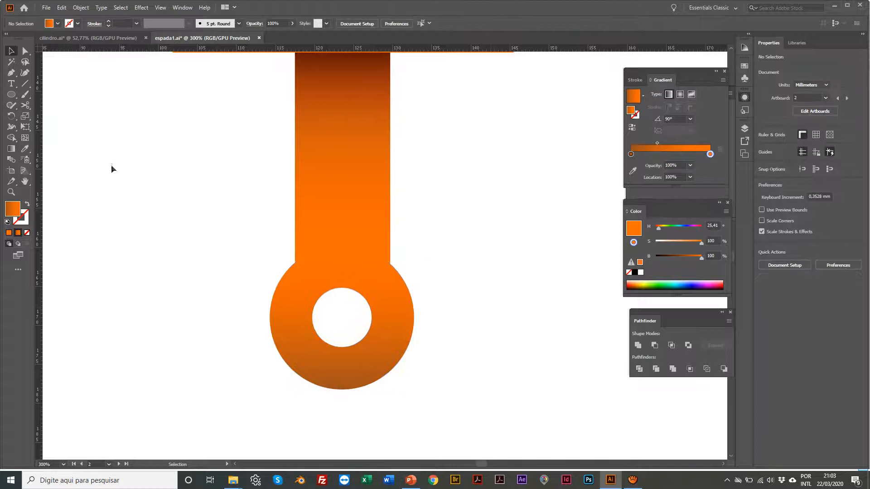
{"action": "left_click", "coordinate": [12, 95]}
{"action": "left_click_drag", "start_coordinate": [11, 96], "coordinate": [36, 95]}
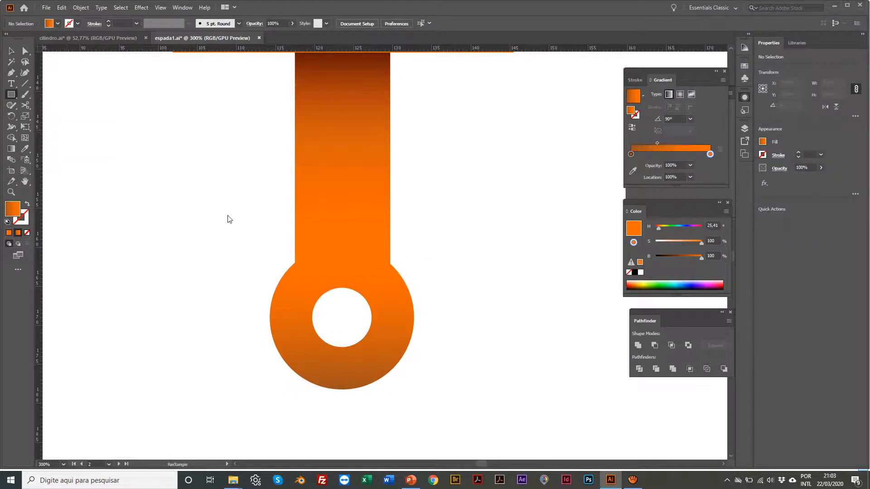
{"action": "left_click_drag", "start_coordinate": [228, 216], "coordinate": [472, 279]}
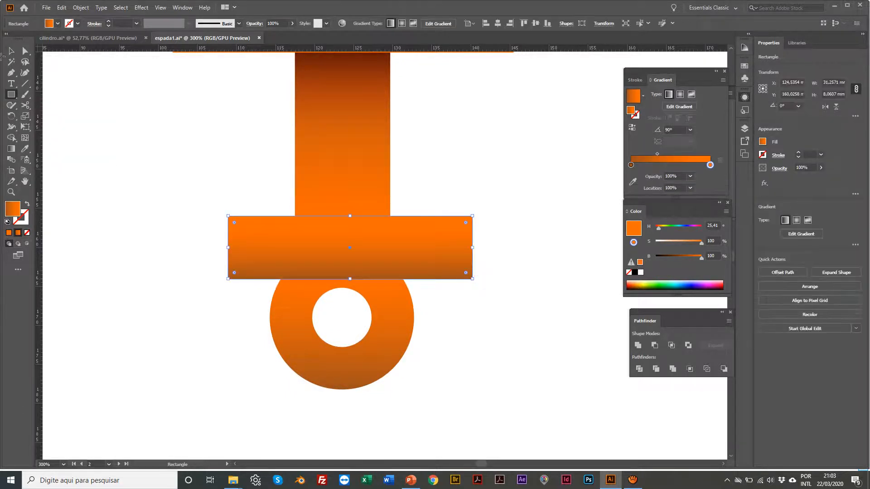
{"action": "left_click", "coordinate": [11, 51]}
{"action": "left_click_drag", "start_coordinate": [260, 240], "coordinate": [254, 239]}
{"action": "scroll", "coordinate": [295, 306], "scroll_direction": "up", "scroll_amount": 1}
{"action": "scroll", "coordinate": [261, 273], "scroll_direction": "right", "scroll_amount": 1}
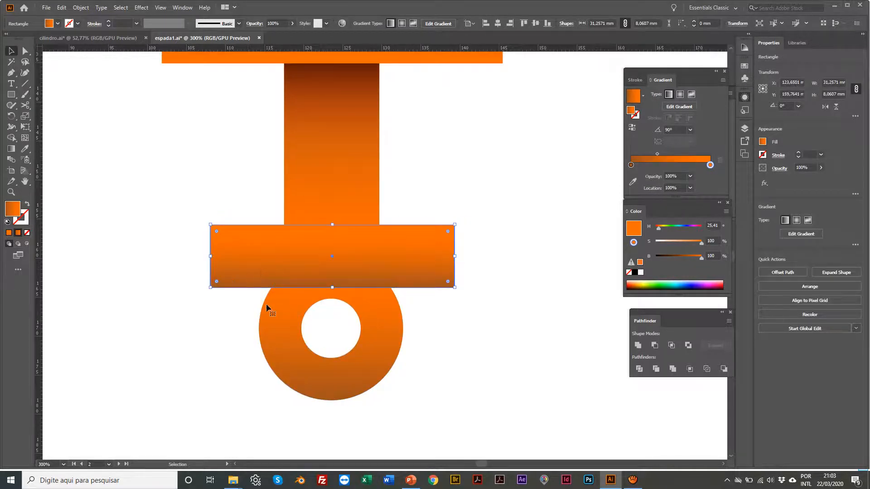
Nudge the pommel ring down slightly and cut its top flat by subtracting the rectangle with Minus Front
{"action": "left_click", "coordinate": [275, 322]}
{"action": "key", "text": "Down"}
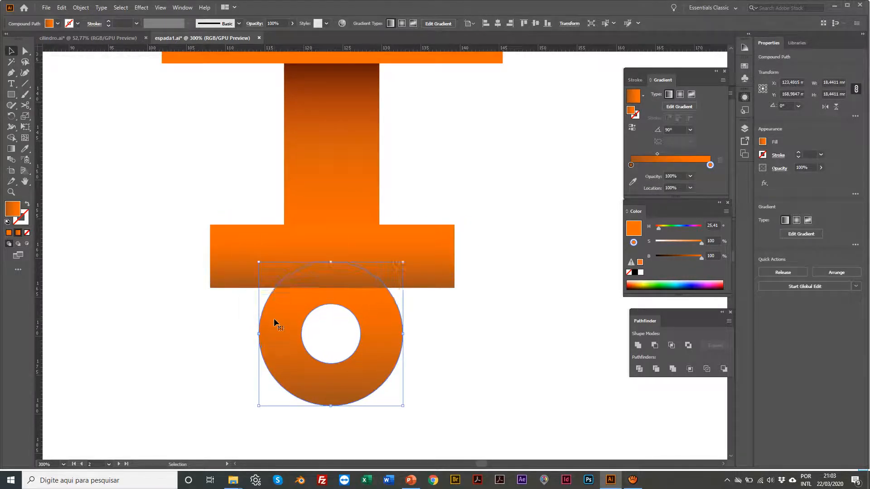
{"action": "left_click", "coordinate": [236, 255]}
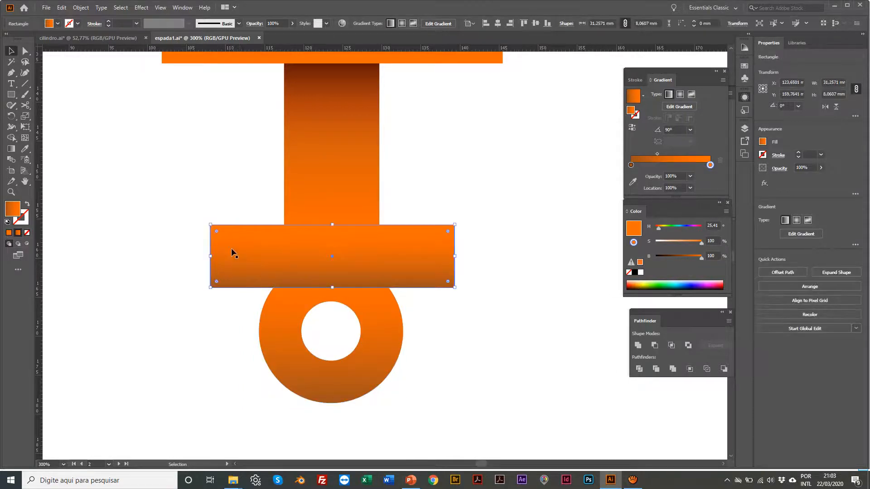
{"action": "scroll", "coordinate": [278, 300], "scroll_direction": "up", "scroll_amount": 1}
{"action": "left_click", "coordinate": [285, 326], "text": "shift"}
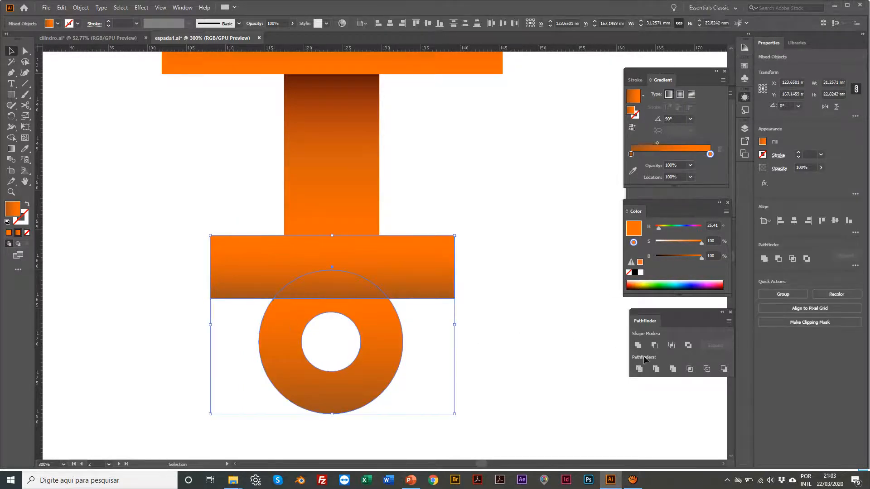
{"action": "left_click", "coordinate": [655, 345]}
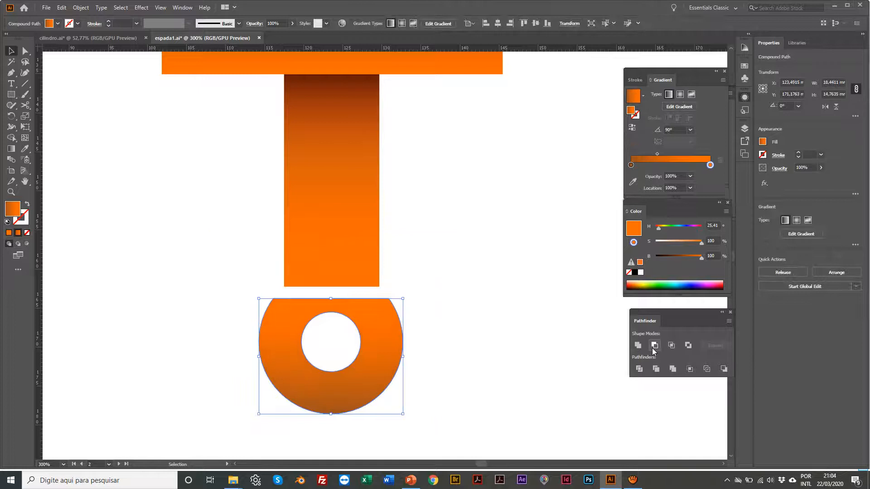
{"action": "left_click", "coordinate": [526, 363]}
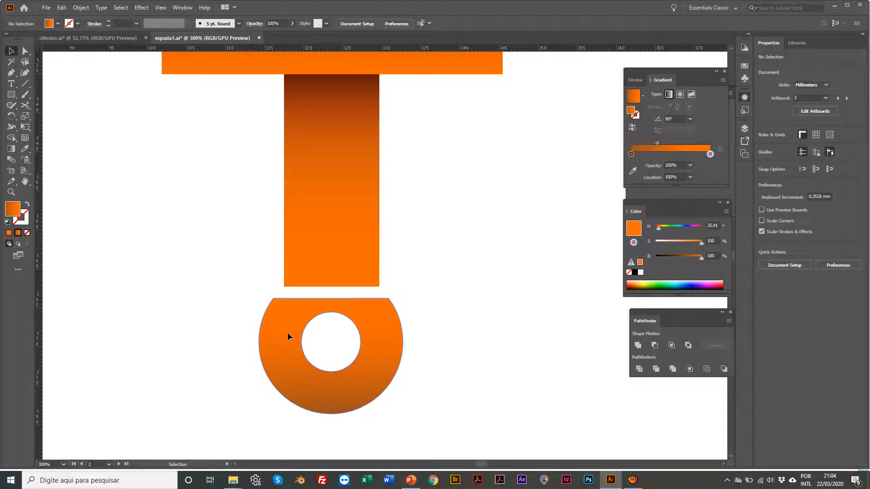
Move the flat-topped pommel up slightly, leaving a narrow gap below the grip
{"action": "left_click_drag", "start_coordinate": [287, 334], "coordinate": [286, 331]}
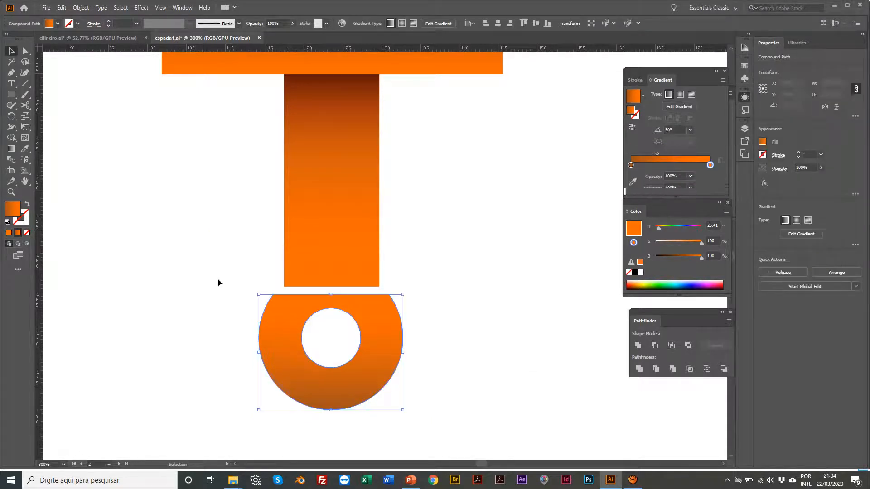
{"action": "left_click", "coordinate": [218, 278]}
{"action": "scroll", "coordinate": [241, 292], "scroll_direction": "left", "scroll_amount": 1}
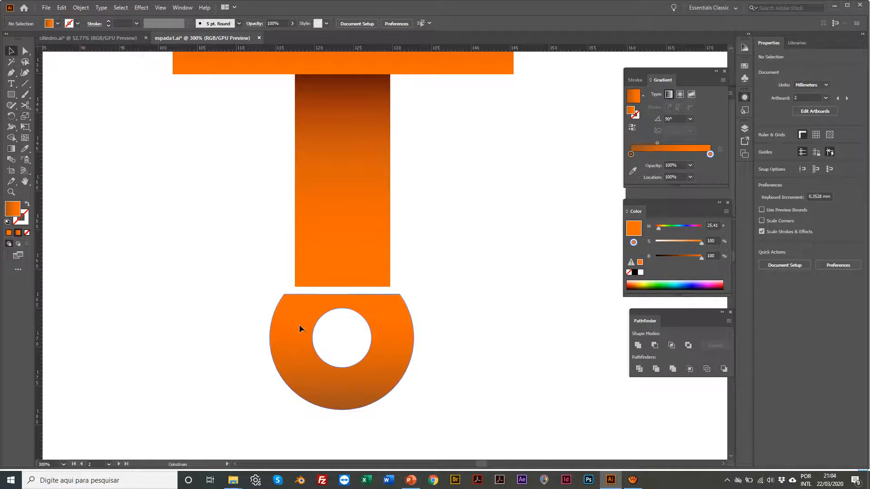
{"action": "key", "text": "ctrl+z"}
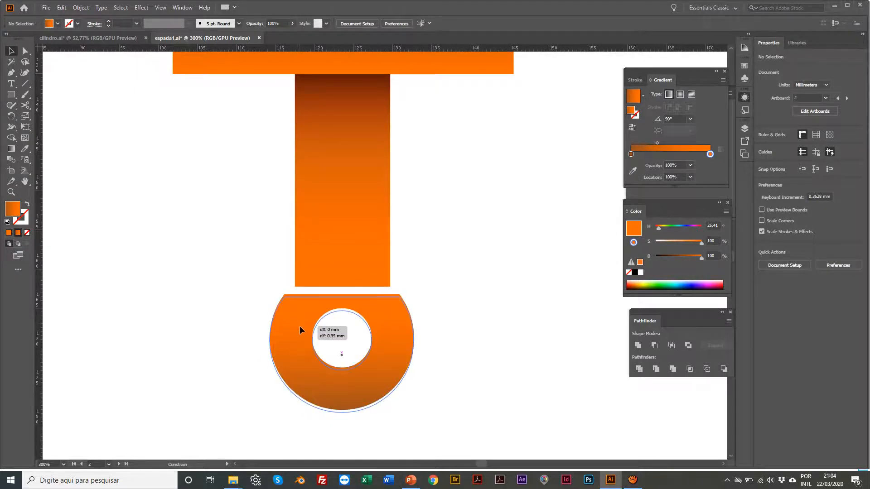
{"action": "left_click", "coordinate": [230, 273]}
Delete the black reference sword image beside the drawn sword
{"action": "key", "text": "z"}
{"action": "left_click", "coordinate": [336, 219], "text": "alt"}
{"action": "left_click", "coordinate": [336, 219], "text": "alt"}
{"action": "left_click", "coordinate": [337, 219], "text": "alt"}
{"action": "left_click", "coordinate": [336, 219], "text": "alt"}
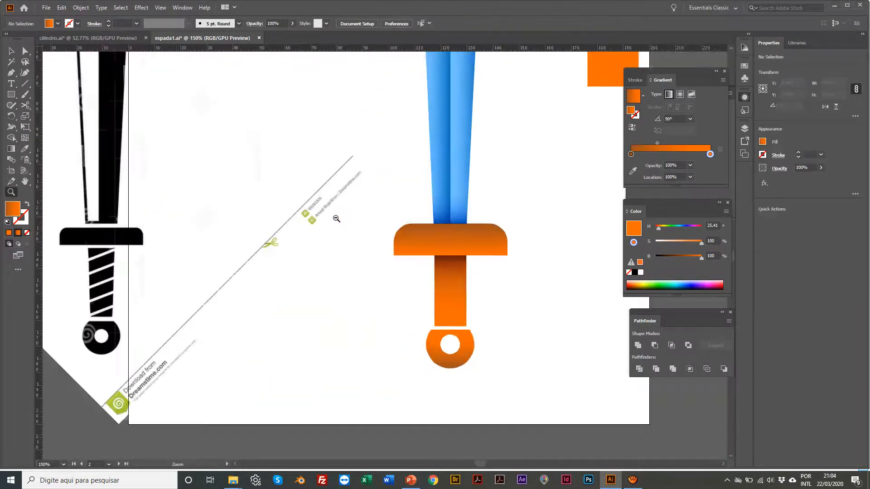
{"action": "left_click", "coordinate": [336, 219], "text": "alt"}
{"action": "left_click", "coordinate": [371, 241]}
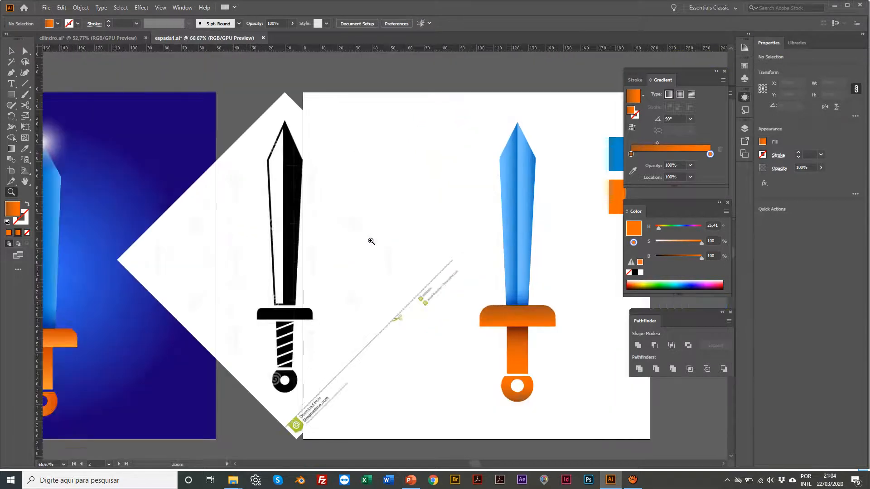
{"action": "key", "text": "v"}
{"action": "left_click", "coordinate": [262, 241]}
{"action": "scroll", "coordinate": [275, 223], "scroll_direction": "right", "scroll_amount": 3}
{"action": "key", "text": "Delete"}
Remove the blue and orange colour sample squares from the artboard with the drawn sword
{"action": "scroll", "coordinate": [276, 227], "scroll_direction": "left", "scroll_amount": 10}
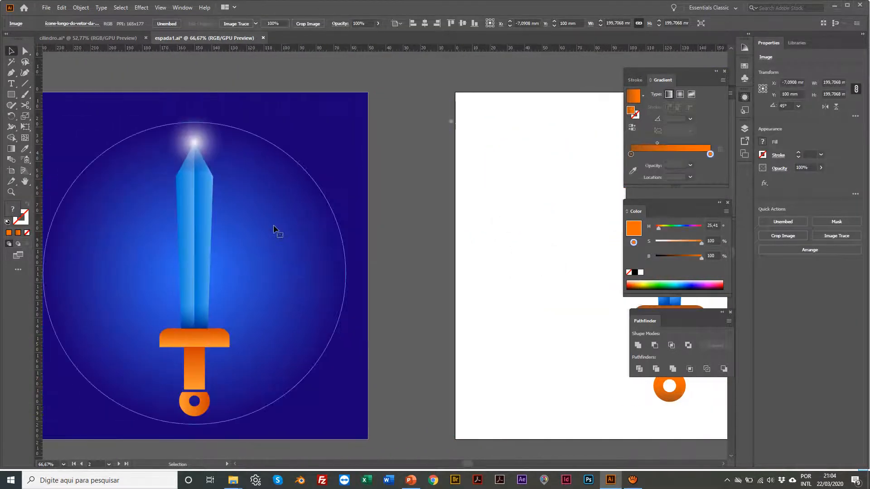
{"action": "scroll", "coordinate": [281, 226], "scroll_direction": "right", "scroll_amount": 6}
{"action": "scroll", "coordinate": [352, 177], "scroll_direction": "right", "scroll_amount": 5}
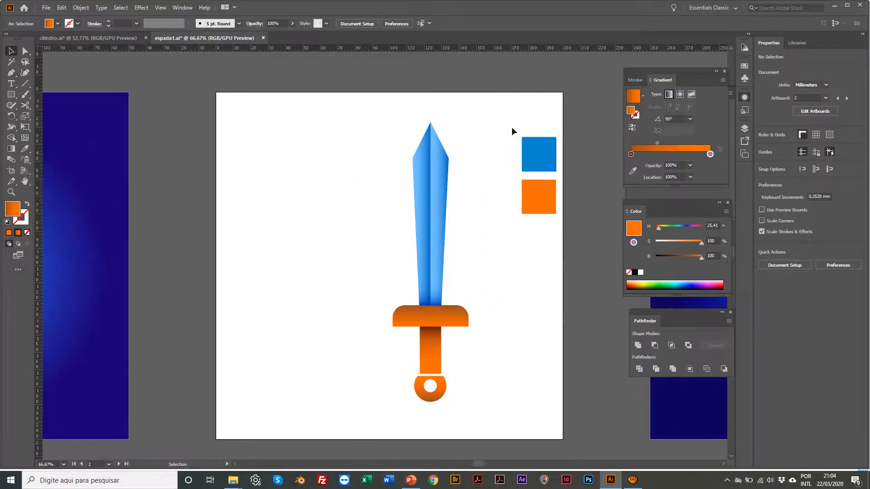
{"action": "scroll", "coordinate": [514, 132], "scroll_direction": "up", "scroll_amount": 1}
{"action": "left_click_drag", "start_coordinate": [514, 132], "coordinate": [456, 209]}
{"action": "left_click", "coordinate": [456, 206]}
{"action": "scroll", "coordinate": [456, 206], "scroll_direction": "right", "scroll_amount": 2}
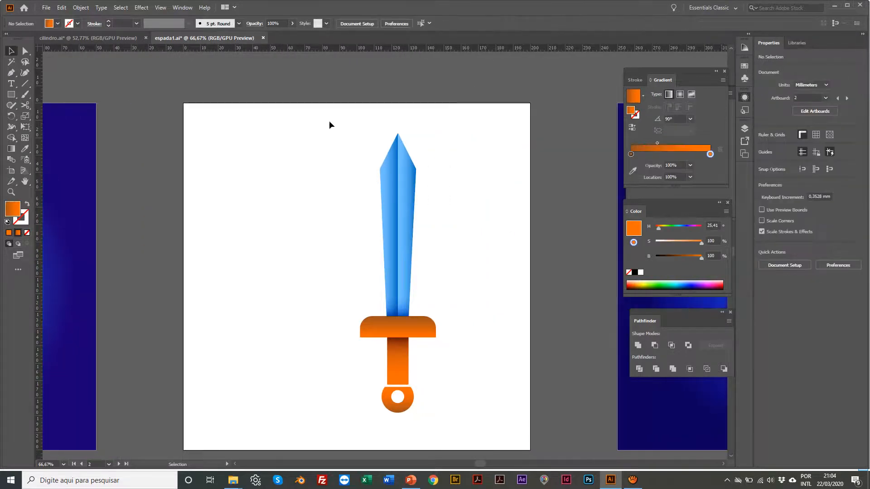
Select all parts of the drawn sword and group them
{"action": "left_click_drag", "start_coordinate": [326, 118], "coordinate": [462, 372]}
{"action": "left_click_drag", "start_coordinate": [391, 200], "coordinate": [421, 218]}
{"action": "key", "text": "ctrl+g"}
{"action": "scroll", "coordinate": [457, 156], "scroll_direction": "left", "scroll_amount": 2}
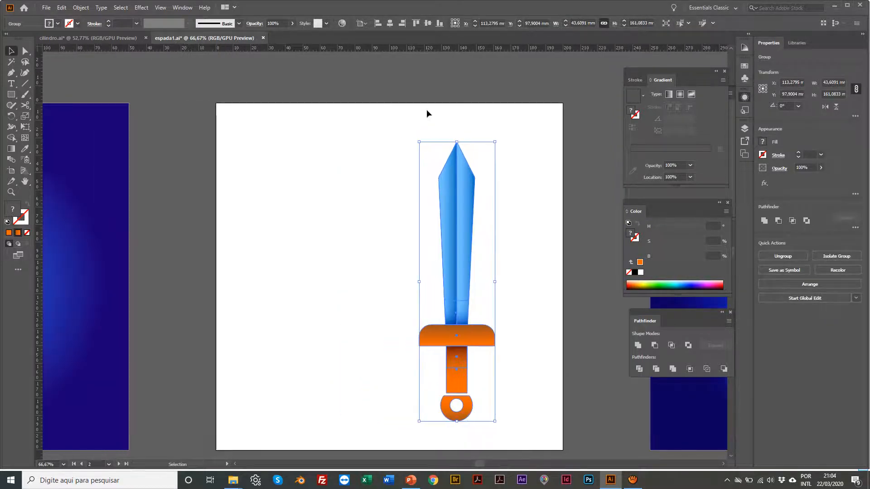
Align the sword group to the artboard, centring it horizontally and vertically
{"action": "left_click", "coordinate": [363, 24]}
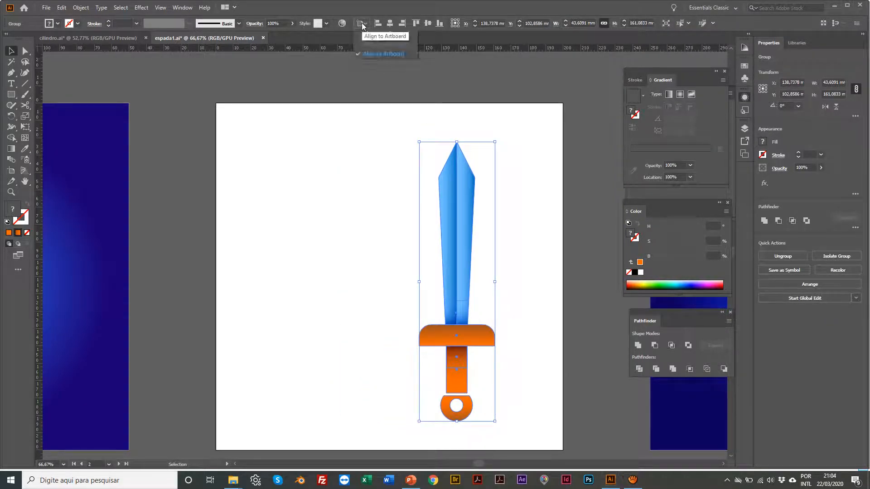
{"action": "left_click", "coordinate": [390, 54]}
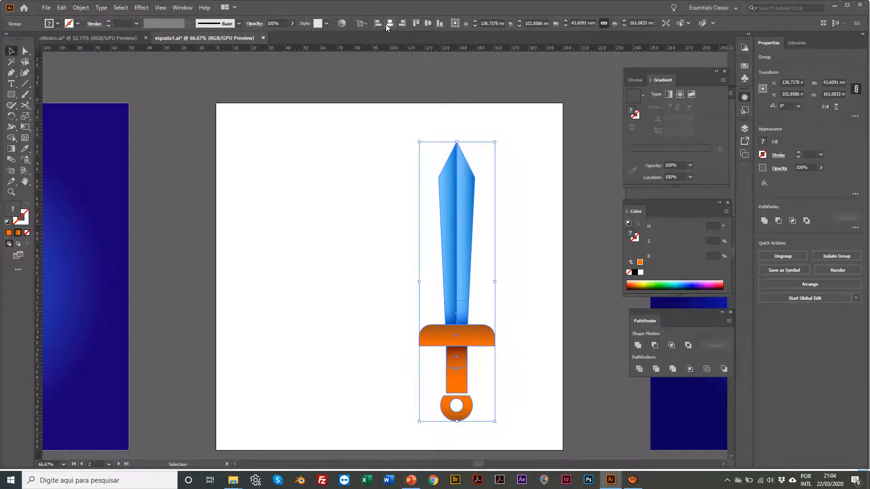
{"action": "left_click", "coordinate": [389, 23]}
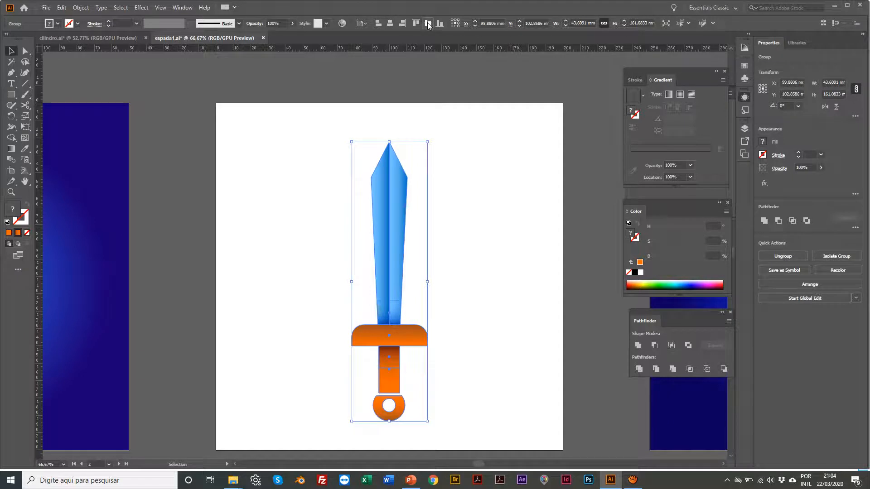
{"action": "left_click", "coordinate": [428, 23]}
{"action": "left_click", "coordinate": [458, 175]}
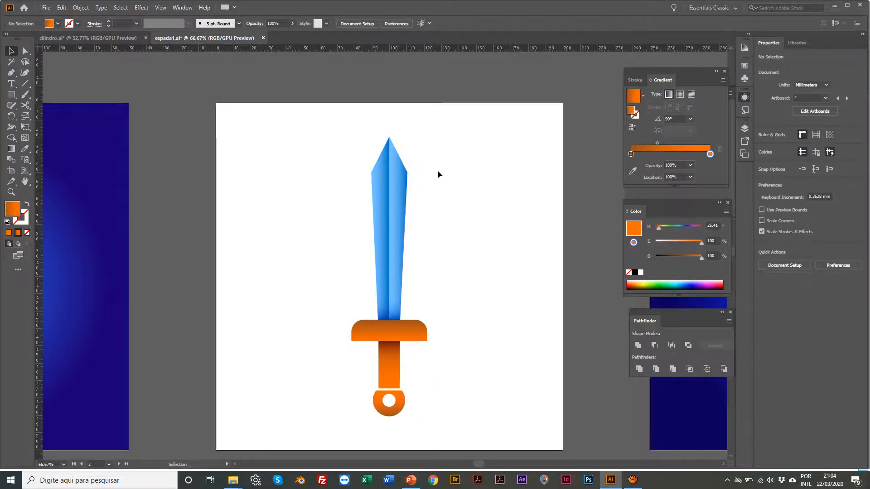
Set the fill gradient's end colour to blue (H 240, S 100, B 72.55) and draw a square about 17 mm wide outside the artboard
{"action": "scroll", "coordinate": [437, 172], "scroll_direction": "right", "scroll_amount": 5}
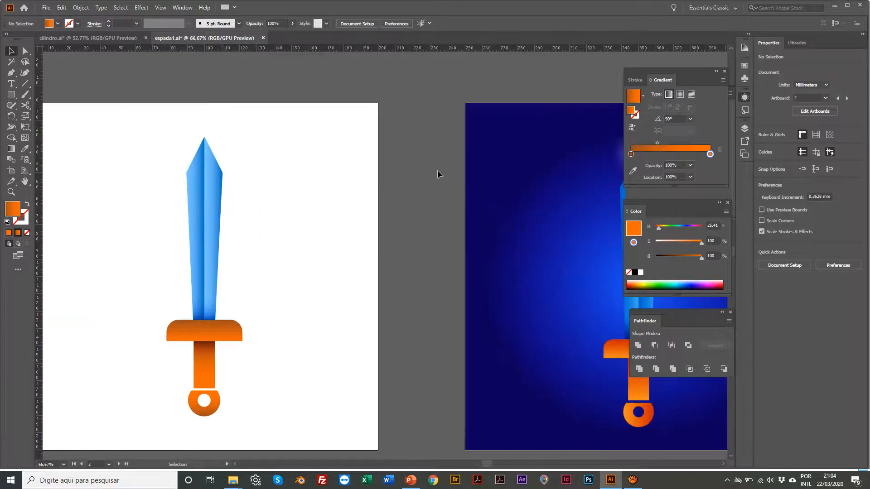
{"action": "scroll", "coordinate": [437, 170], "scroll_direction": "right", "scroll_amount": 2}
{"action": "scroll", "coordinate": [414, 178], "scroll_direction": "left", "scroll_amount": 8}
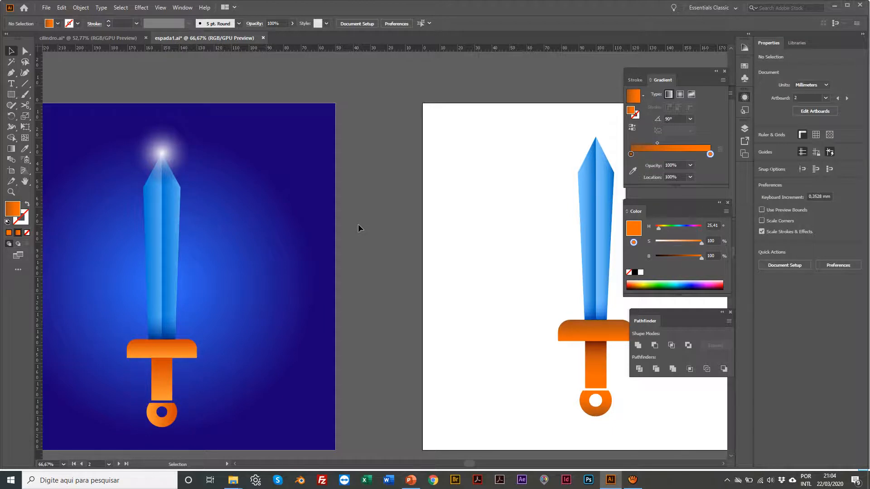
{"action": "scroll", "coordinate": [409, 224], "scroll_direction": "right", "scroll_amount": 10}
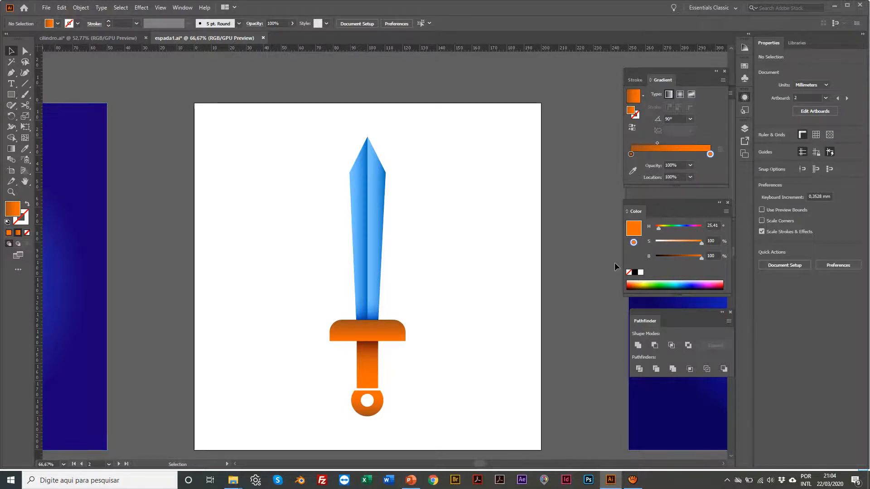
{"action": "left_click", "coordinate": [691, 283]}
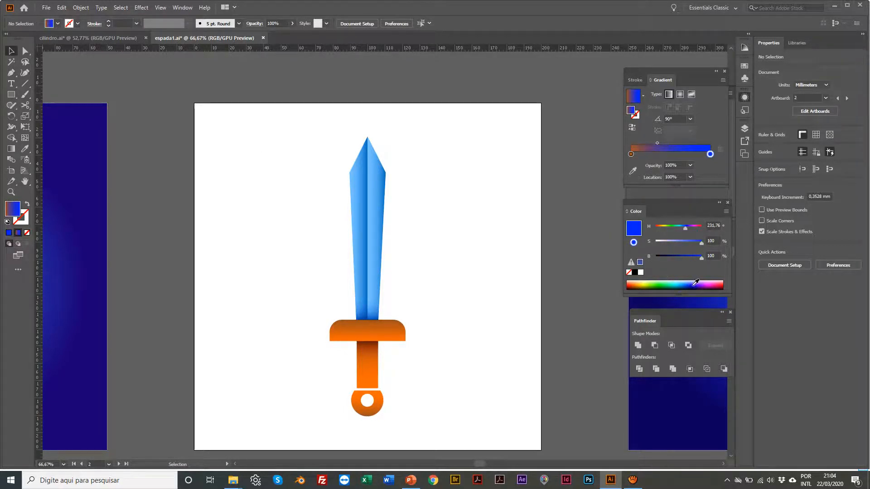
{"action": "left_click", "coordinate": [694, 284]}
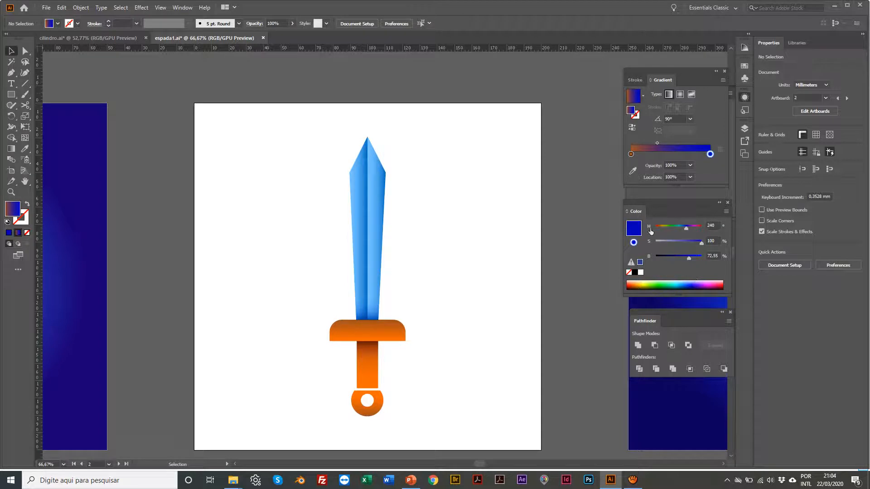
{"action": "left_click", "coordinate": [11, 94]}
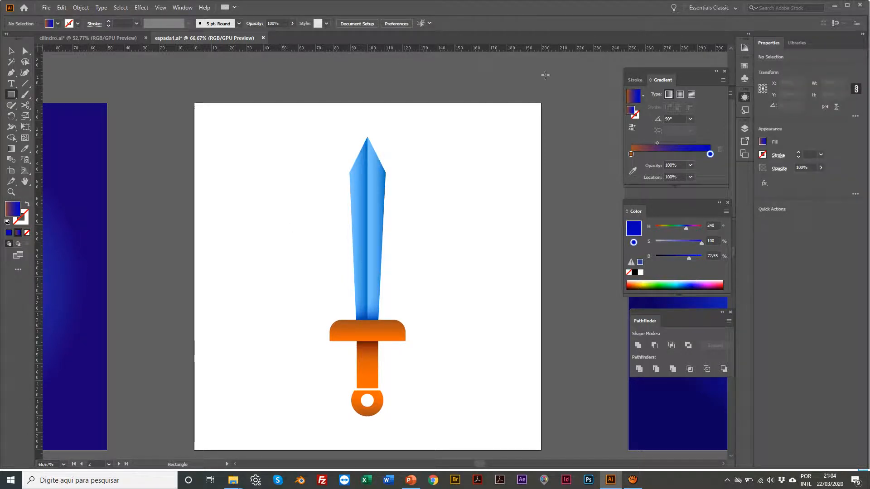
{"action": "left_click_drag", "start_coordinate": [558, 80], "coordinate": [587, 109]}
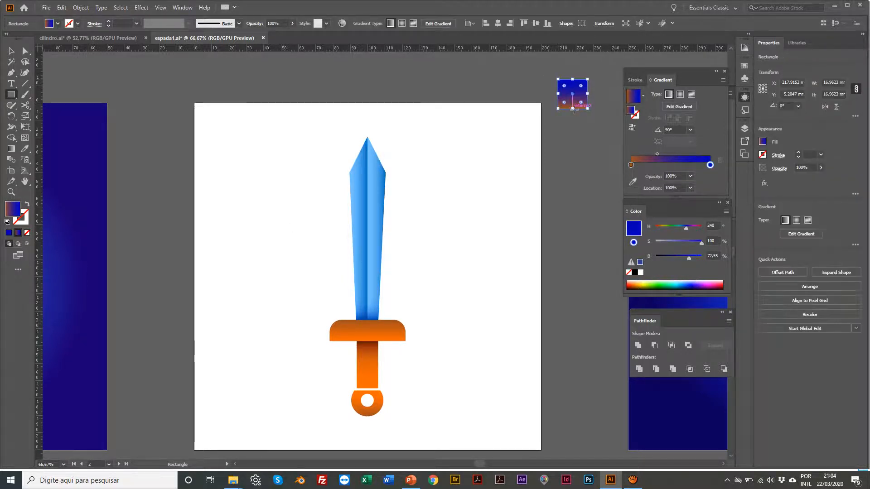
Change the end colour of the square's gradient to dark blue 160F96
{"action": "left_click", "coordinate": [679, 284]}
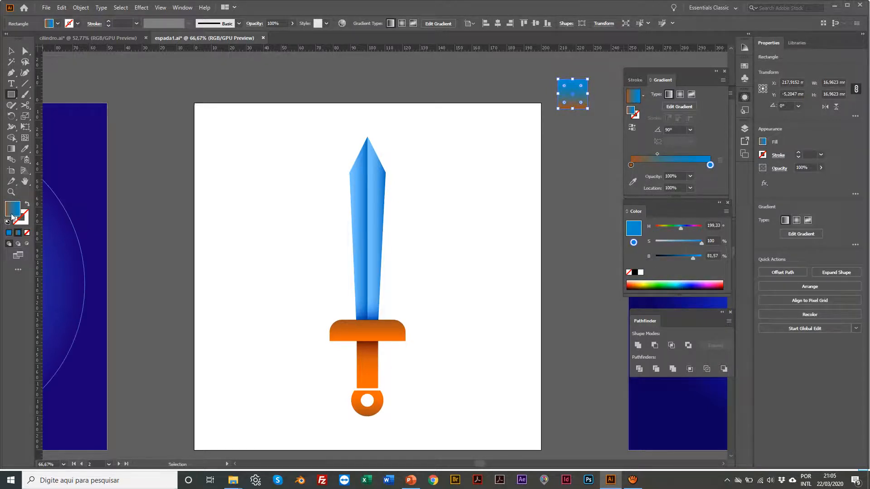
{"action": "double_click", "coordinate": [12, 217]}
{"action": "mouse_move", "coordinate": [496, 169]}
{"action": "left_mouse_down"}
{"action": "mouse_move", "coordinate": [496, 158]}
{"action": "mouse_move", "coordinate": [471, 140]}
{"action": "mouse_move", "coordinate": [473, 167]}
{"action": "left_mouse_up"}
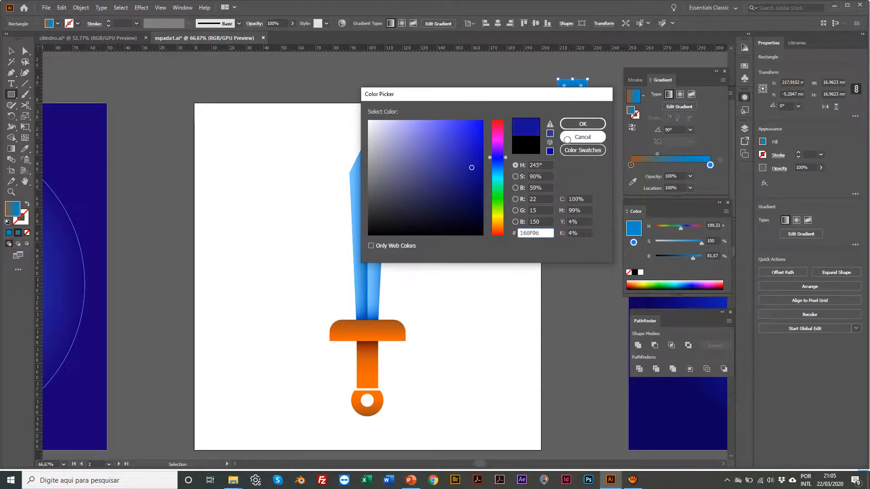
{"action": "left_click", "coordinate": [583, 123]}
{"action": "left_click", "coordinate": [11, 51]}
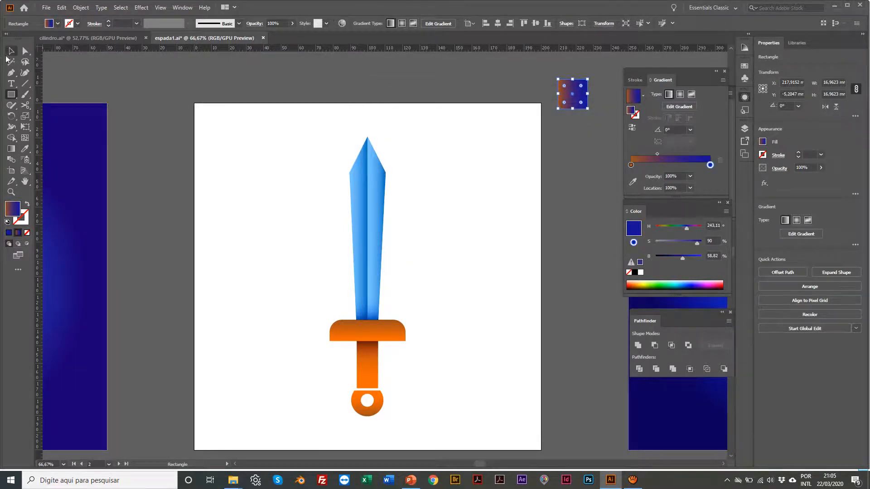
Set the start colour of the square's gradient to blue with H 243.17, S 100 and B 81.57
{"action": "left_click", "coordinate": [630, 165]}
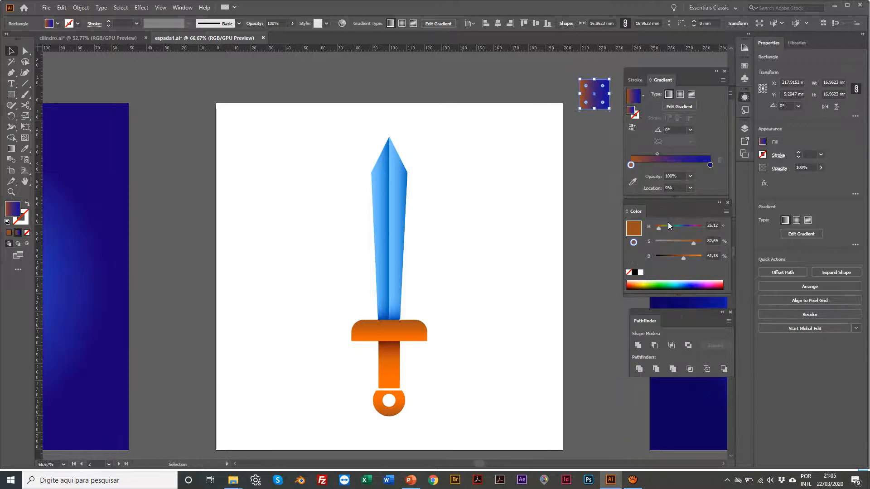
{"action": "left_click", "coordinate": [693, 285]}
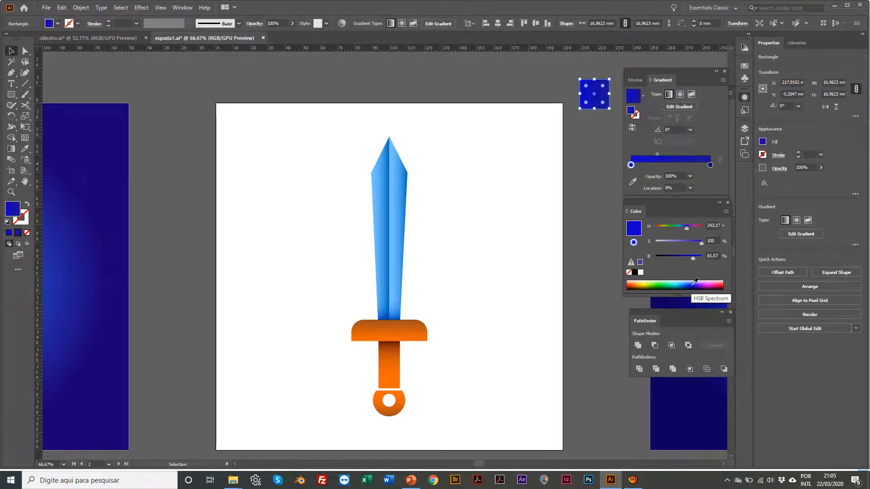
{"action": "left_click", "coordinate": [592, 159]}
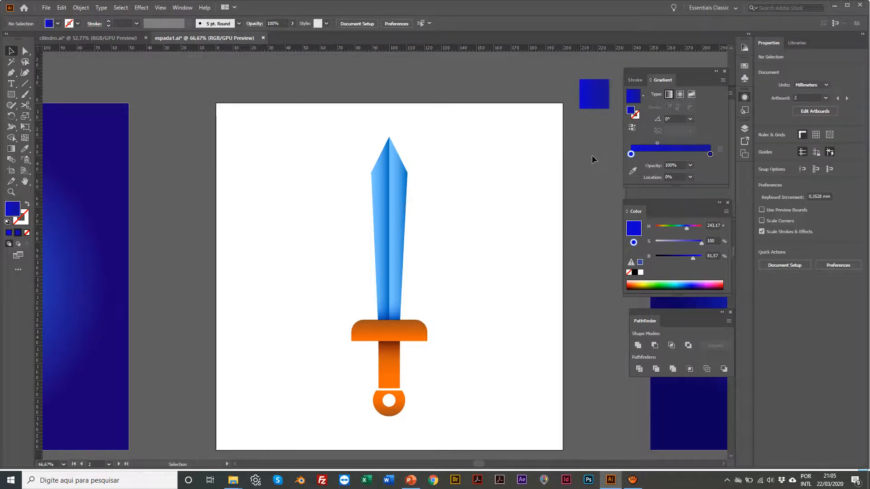
Draw a 200 × 200 mm gradient square covering the sword's artboard and send it to the back behind the sword
{"action": "scroll", "coordinate": [331, 167], "scroll_direction": "right", "scroll_amount": 3}
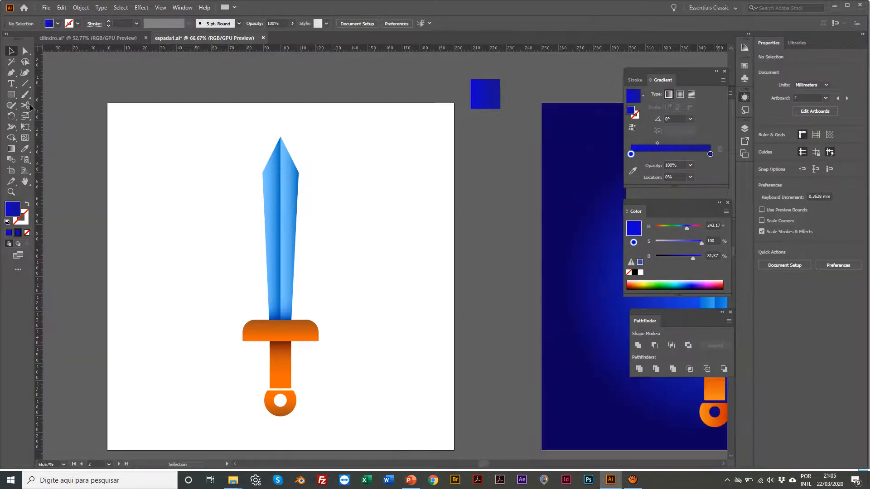
{"action": "left_click", "coordinate": [11, 96]}
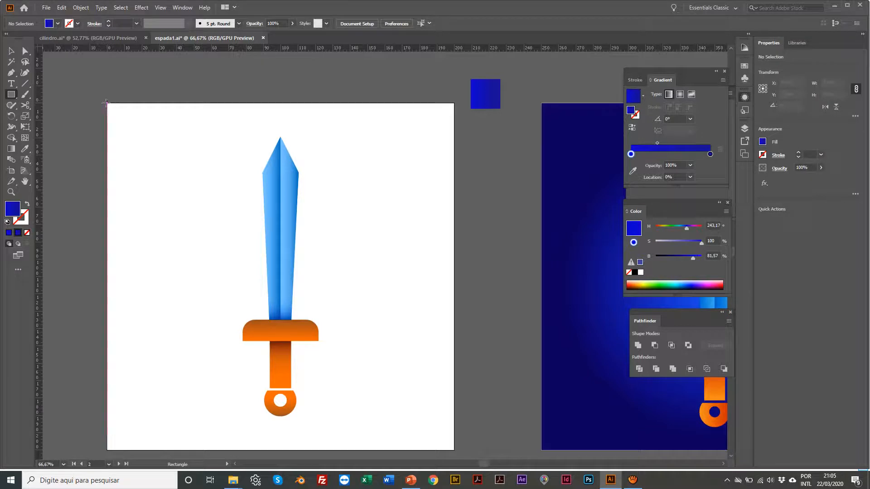
{"action": "left_click_drag", "start_coordinate": [108, 103], "coordinate": [454, 450]}
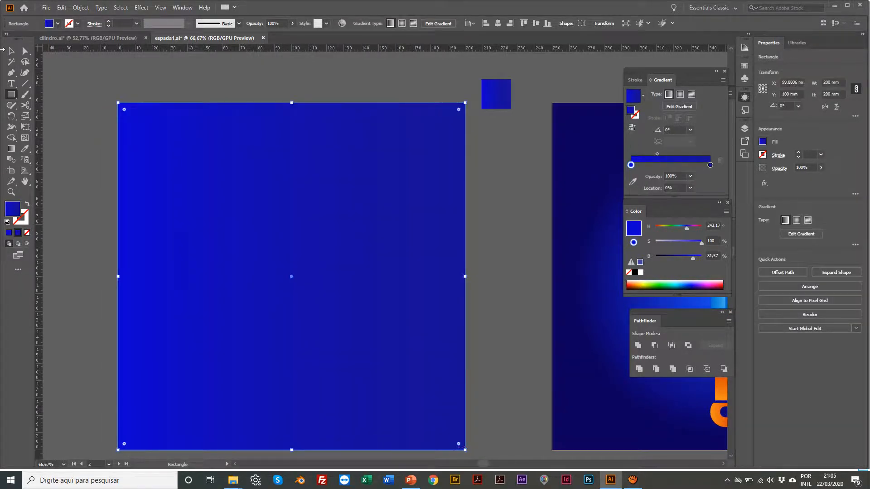
{"action": "left_click", "coordinate": [11, 51]}
{"action": "right_click", "coordinate": [205, 146]}
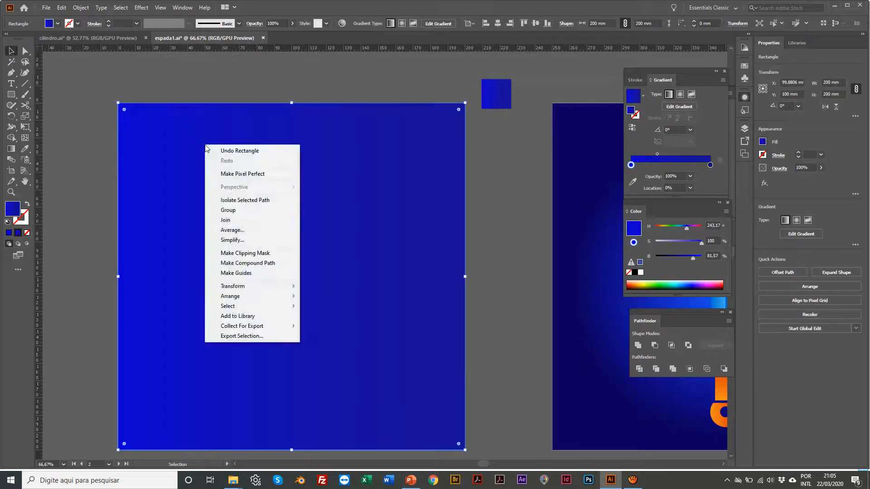
{"action": "mouse_move", "coordinate": [245, 303]}
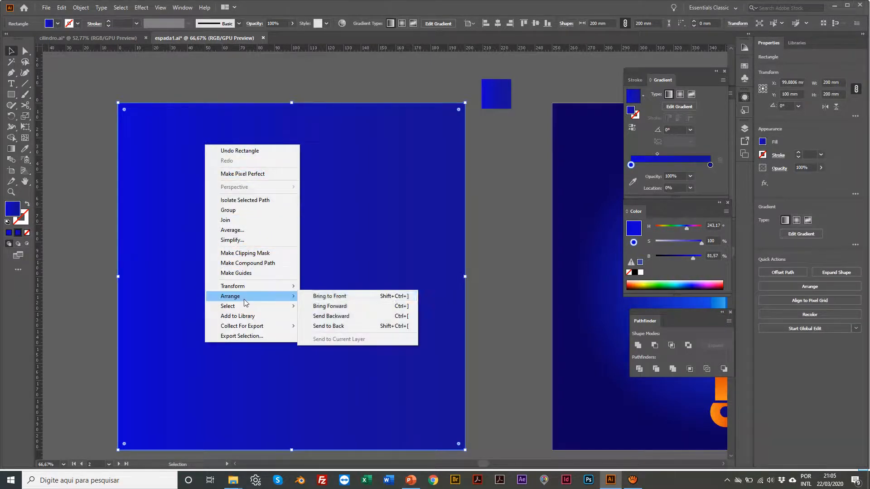
{"action": "left_click", "coordinate": [353, 326]}
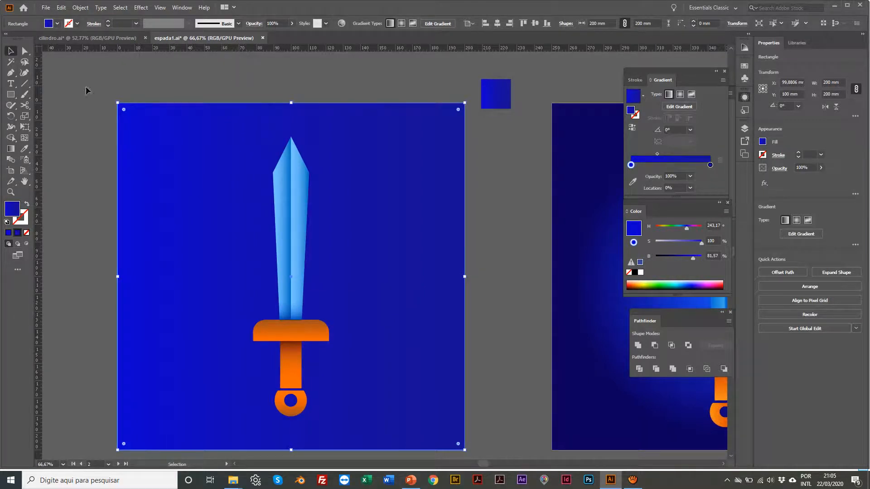
Replace the background gradient's dark end stop with a new blue stop (H 243.35, S 98.99, B 78.04) at location 100%
{"action": "double_click", "coordinate": [12, 210]}
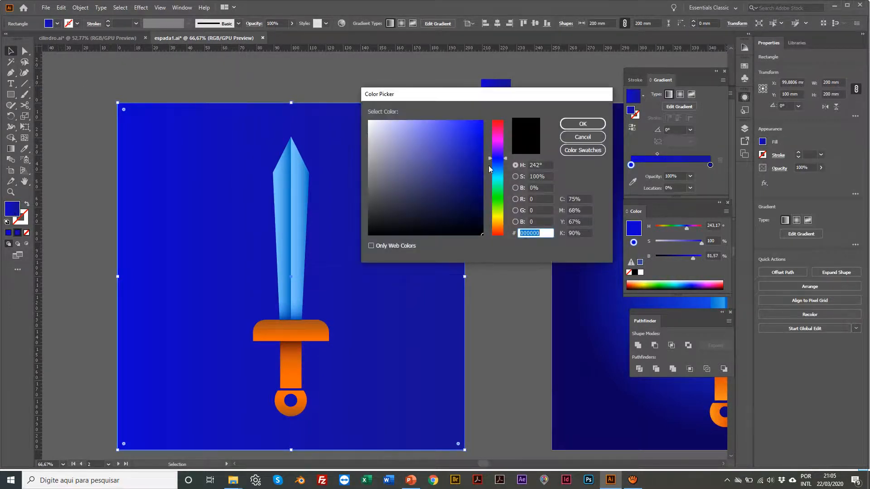
{"action": "left_click", "coordinate": [583, 136]}
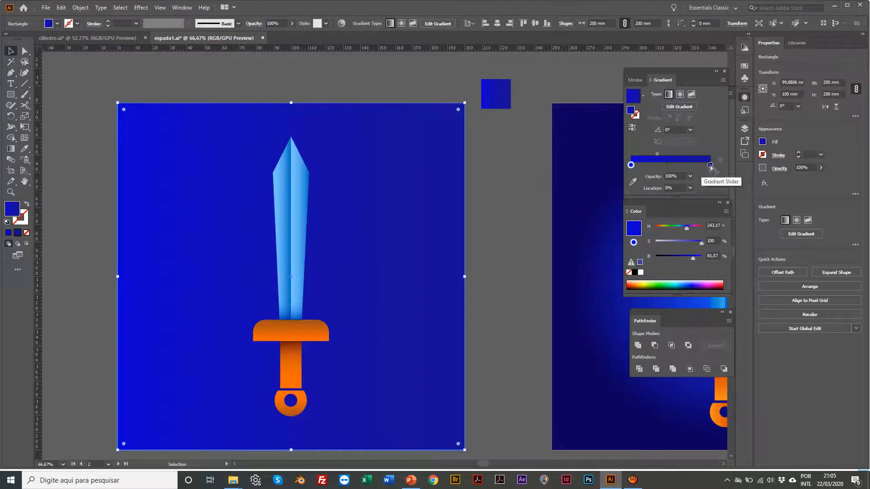
{"action": "left_click", "coordinate": [639, 165]}
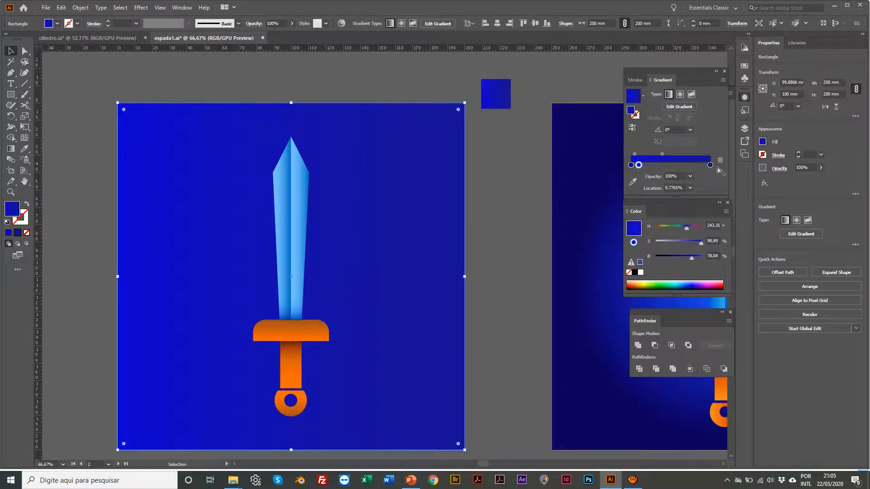
{"action": "left_click_drag", "start_coordinate": [710, 166], "coordinate": [709, 199]}
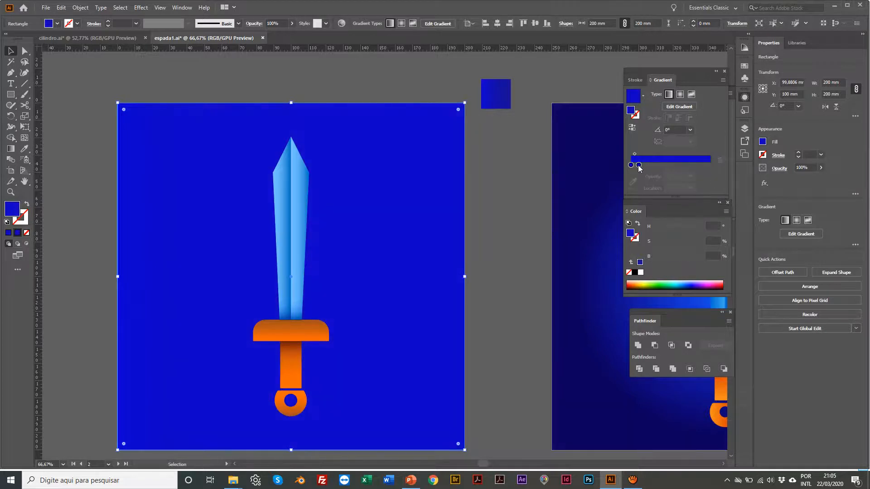
{"action": "left_click_drag", "start_coordinate": [639, 165], "coordinate": [670, 168]}
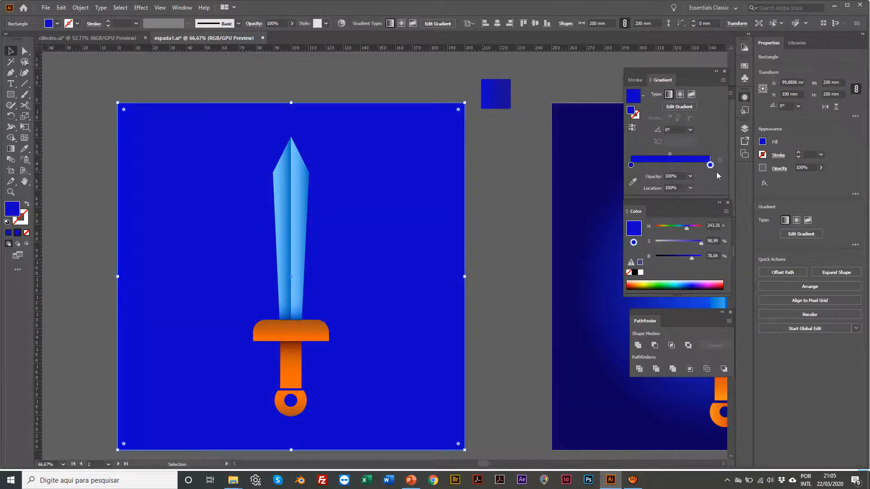
{"action": "left_click", "coordinate": [632, 166]}
{"action": "scroll", "coordinate": [516, 175], "scroll_direction": "up", "scroll_amount": 1}
{"action": "left_click", "coordinate": [531, 178]}
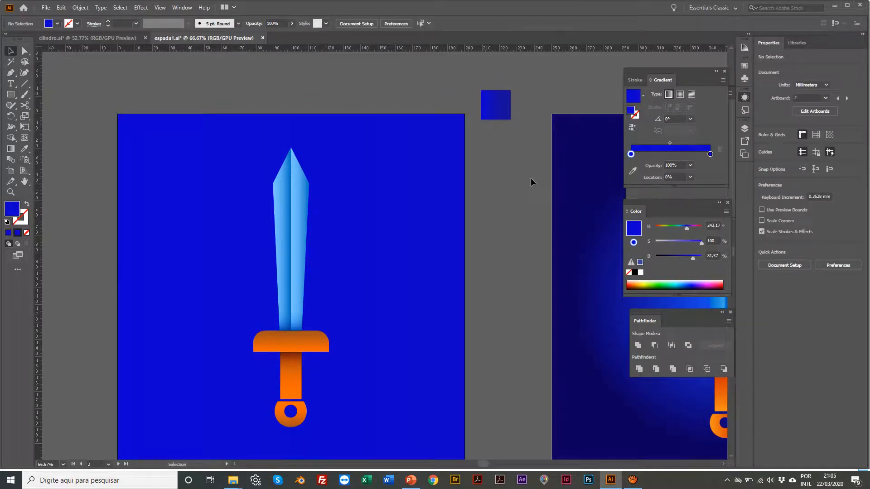
Draw a circle about 21 mm in diameter and centre it on the tip of the sword's blade
{"action": "scroll", "coordinate": [398, 212], "scroll_direction": "left", "scroll_amount": 8}
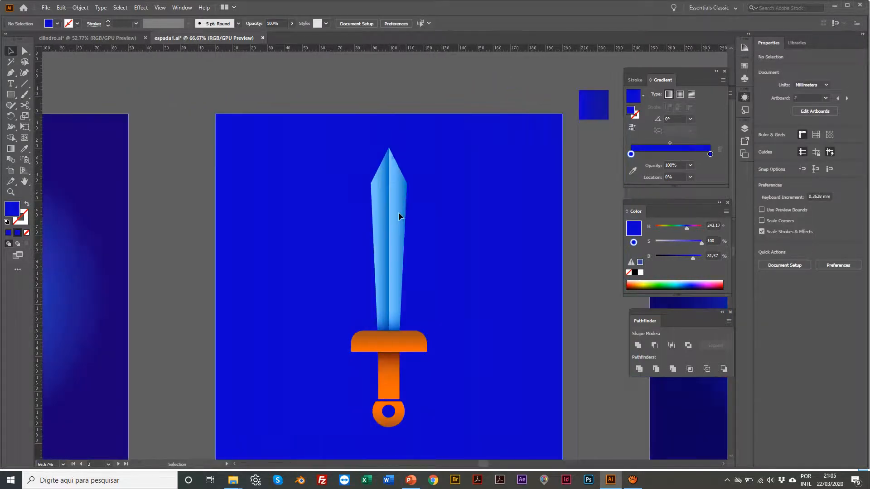
{"action": "scroll", "coordinate": [351, 137], "scroll_direction": "right", "scroll_amount": 6}
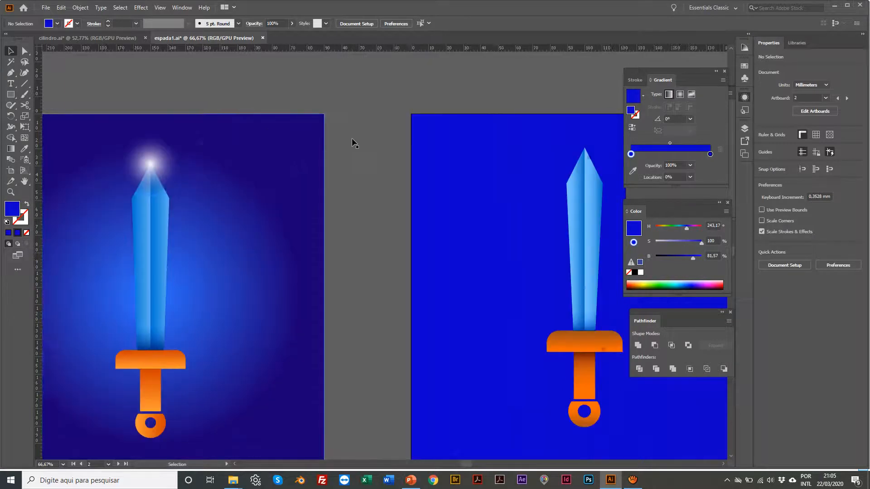
{"action": "key", "text": "z"}
{"action": "left_click", "coordinate": [394, 178]}
{"action": "left_click", "coordinate": [378, 232]}
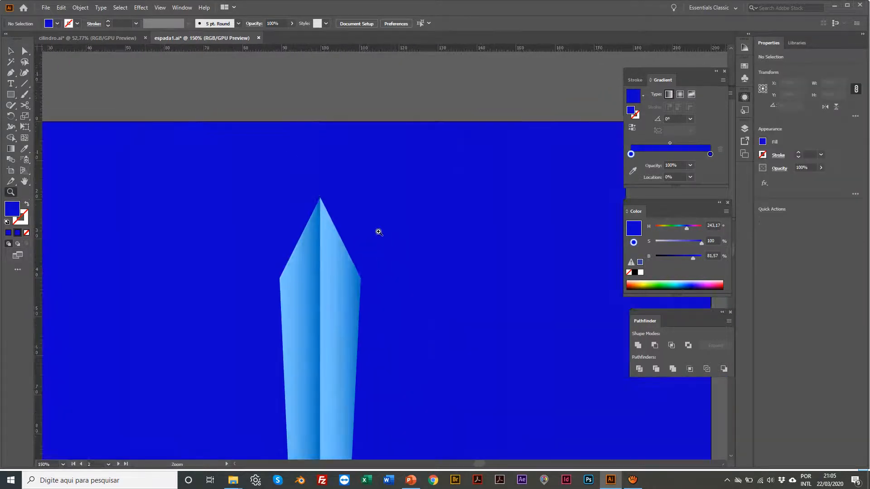
{"action": "left_click_drag", "start_coordinate": [10, 95], "coordinate": [38, 114]}
{"action": "left_click_drag", "start_coordinate": [286, 154], "coordinate": [368, 235]}
{"action": "scroll", "coordinate": [319, 195], "scroll_direction": "right", "scroll_amount": 1}
{"action": "key", "text": "v"}
{"action": "mouse_move", "coordinate": [295, 183]}
{"action": "left_mouse_down"}
{"action": "mouse_move", "coordinate": [238, 172]}
{"action": "mouse_move", "coordinate": [295, 183]}
{"action": "mouse_move", "coordinate": [287, 182]}
{"action": "left_mouse_up"}
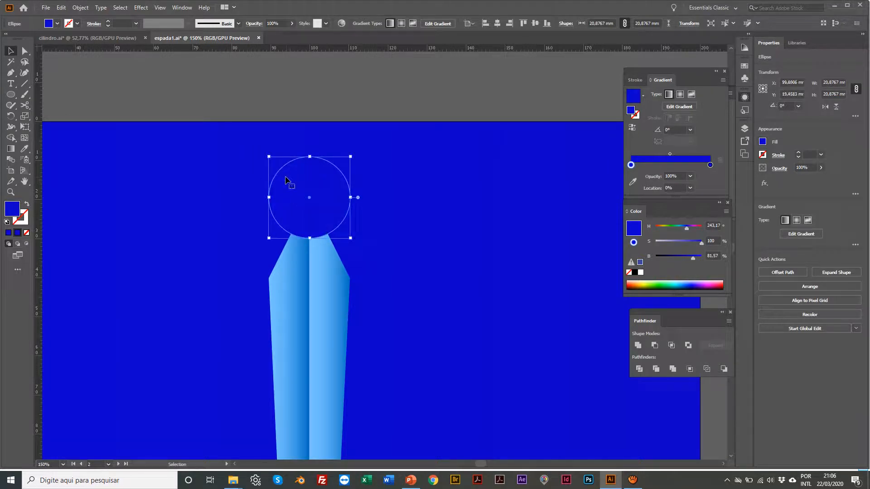
Scale the circle at the blade tip to about 25 mm across and make its gradient fill radial
{"action": "key", "text": "s"}
{"action": "left_click_drag", "start_coordinate": [369, 258], "coordinate": [384, 277]}
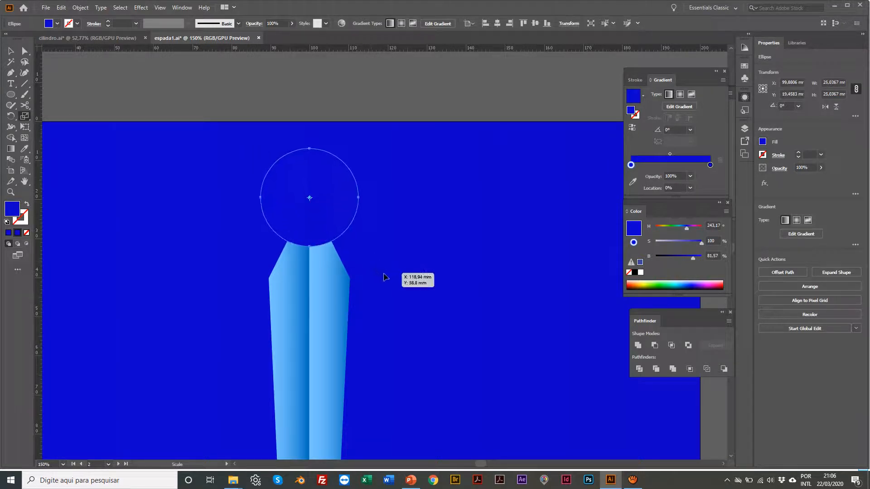
{"action": "key", "text": "v"}
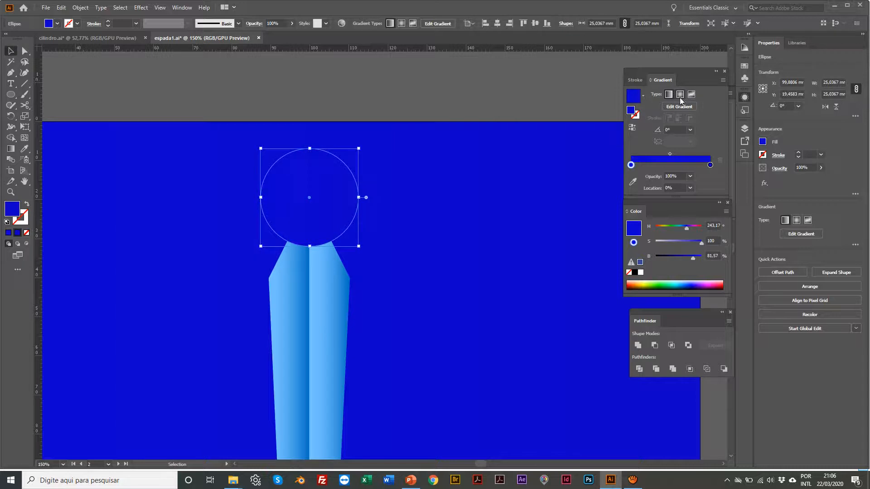
{"action": "left_click", "coordinate": [679, 96]}
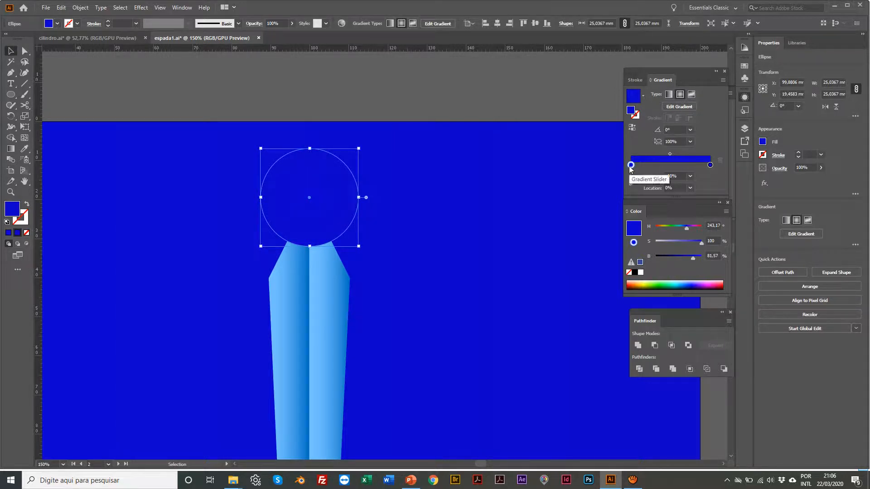
{"action": "scroll", "coordinate": [651, 178], "scroll_direction": "right", "scroll_amount": 1}
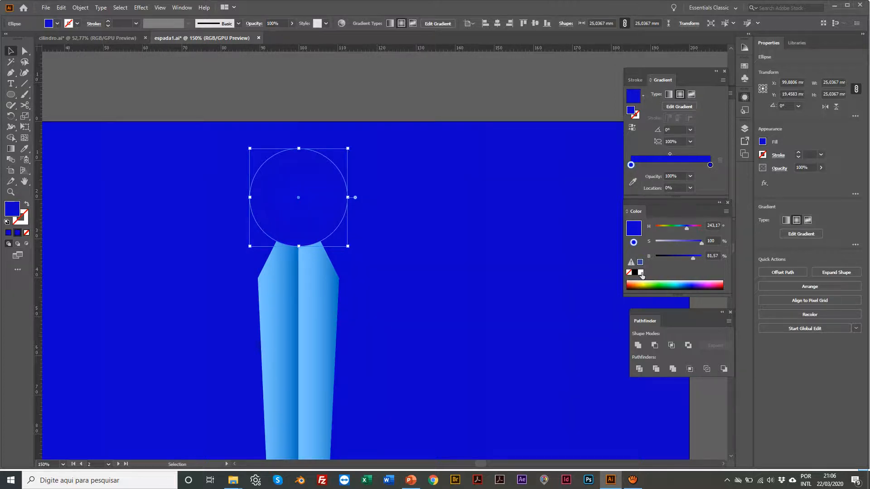
Try a glow on the circle with a white gradient centre and the blue outer stop at 0% opacity
{"action": "left_click", "coordinate": [640, 273]}
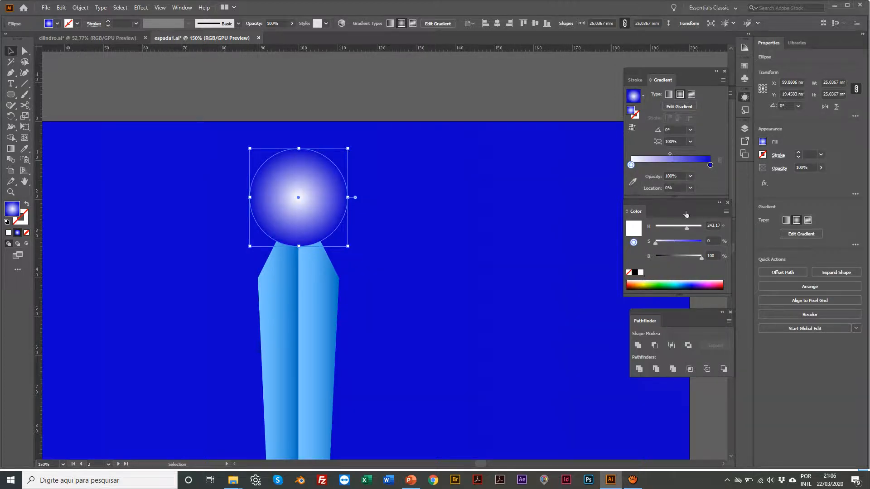
{"action": "left_click", "coordinate": [710, 165]}
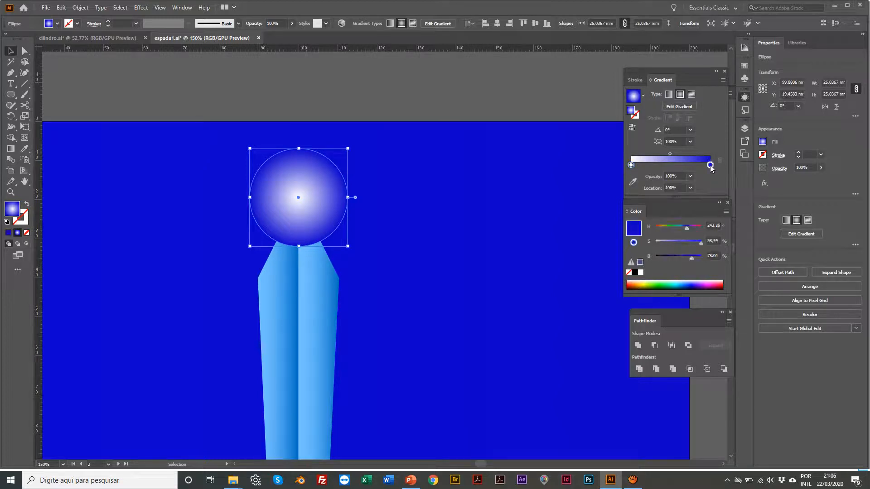
{"action": "left_click", "coordinate": [690, 176]}
{"action": "left_click", "coordinate": [695, 186]}
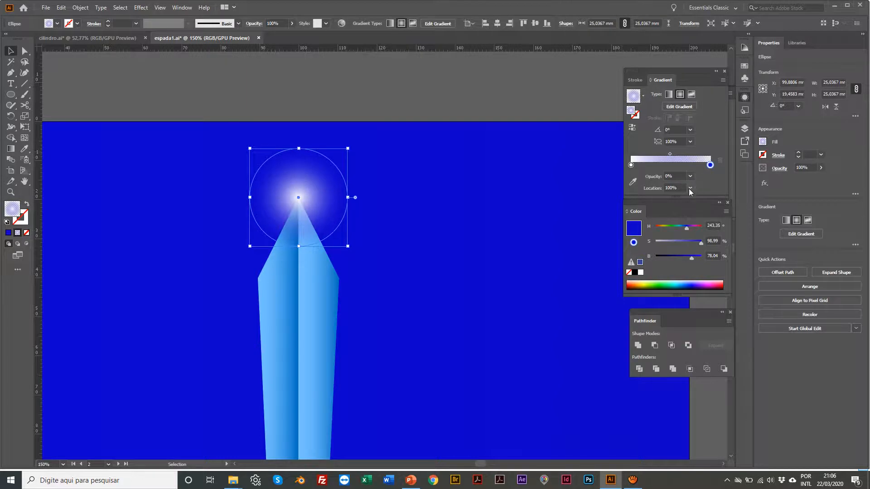
{"action": "left_click", "coordinate": [385, 101]}
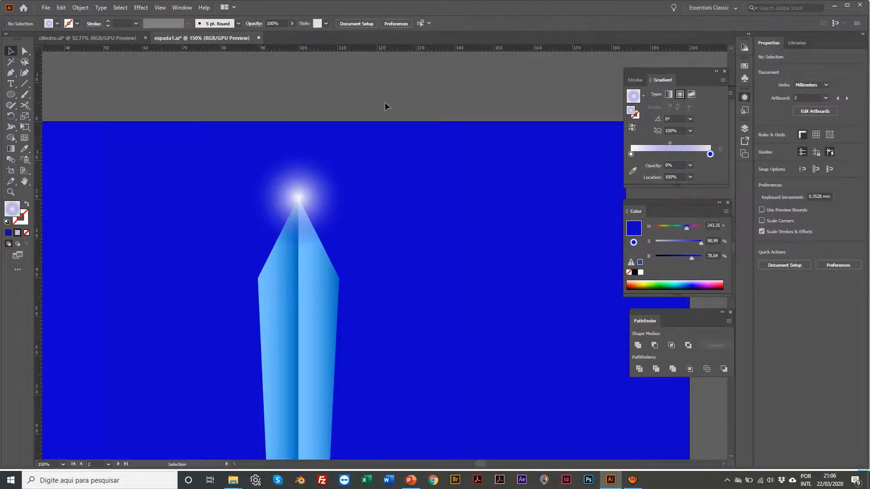
Delete the glow circle, then undo the deletion and the circle's white and opacity changes
{"action": "scroll", "coordinate": [272, 204], "scroll_direction": "up", "scroll_amount": 1}
{"action": "left_click", "coordinate": [272, 204]}
{"action": "key", "text": "Delete"}
{"action": "key", "text": "l"}
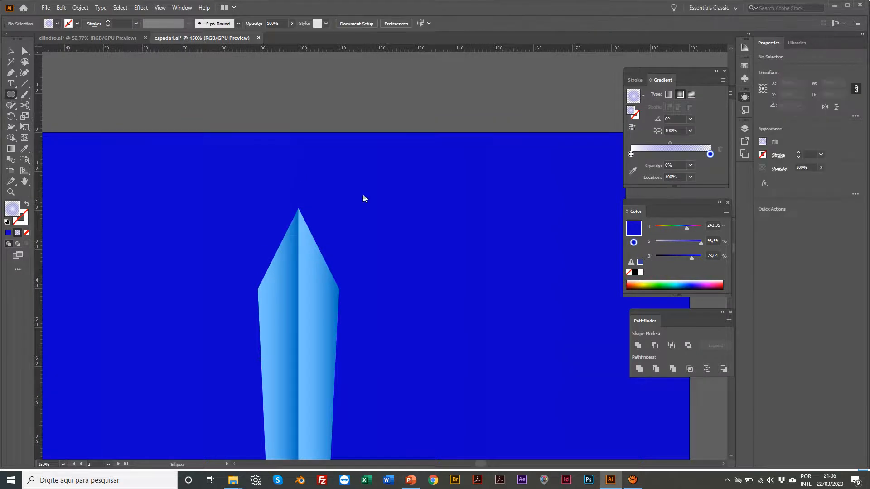
{"action": "key", "text": "ctrl+z"}
{"action": "key", "text": "ctrl+z"}
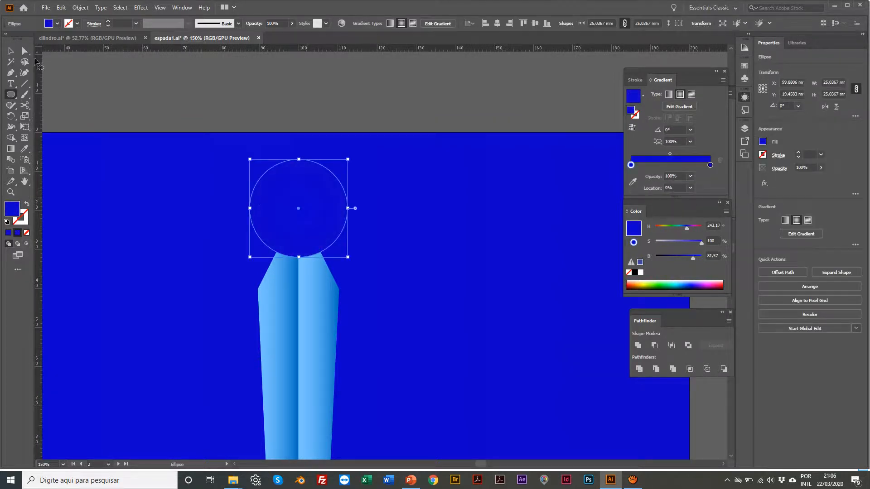
Set the circle's radial gradient to white at the centre and its blue outer stop to 0% opacity
{"action": "left_click", "coordinate": [12, 53]}
{"action": "mouse_move", "coordinate": [293, 206]}
{"action": "left_mouse_down"}
{"action": "mouse_move", "coordinate": [215, 94]}
{"action": "mouse_move", "coordinate": [260, 194]}
{"action": "mouse_move", "coordinate": [291, 222]}
{"action": "mouse_move", "coordinate": [280, 216]}
{"action": "left_mouse_up"}
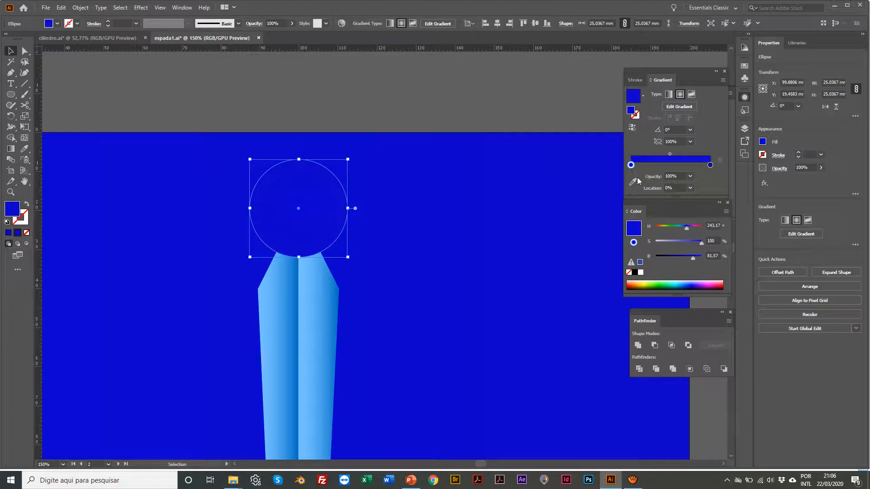
{"action": "left_click", "coordinate": [641, 273]}
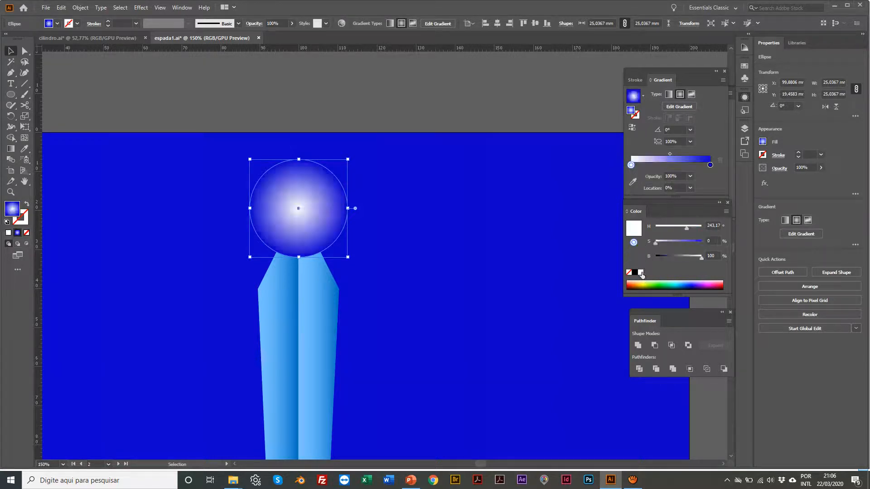
{"action": "left_click", "coordinate": [710, 166]}
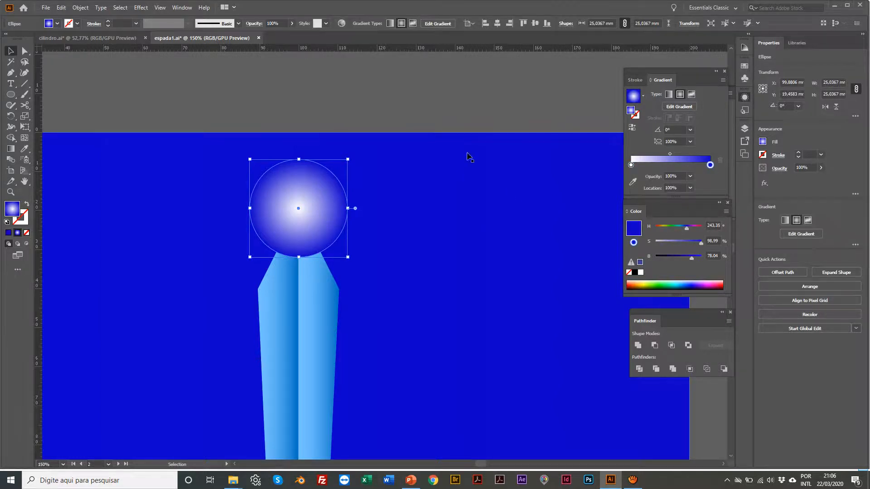
{"action": "scroll", "coordinate": [540, 288], "scroll_direction": "left", "scroll_amount": 1}
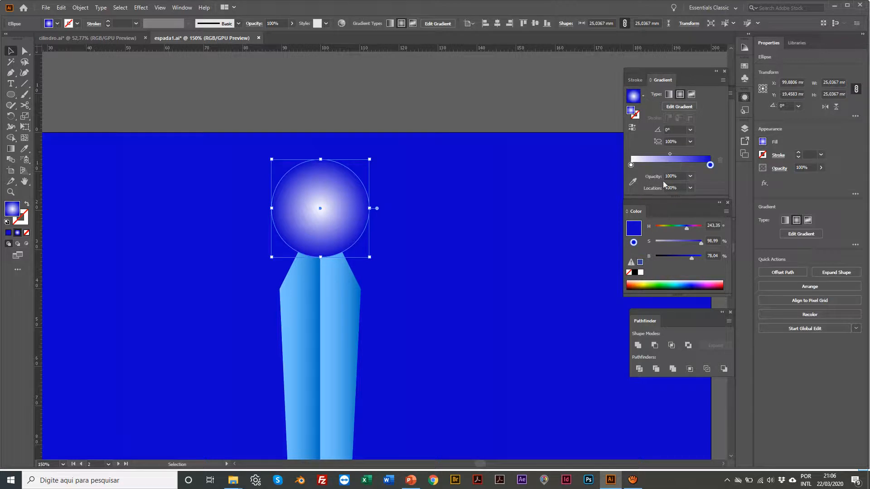
{"action": "left_click", "coordinate": [690, 176]}
{"action": "left_click", "coordinate": [696, 187]}
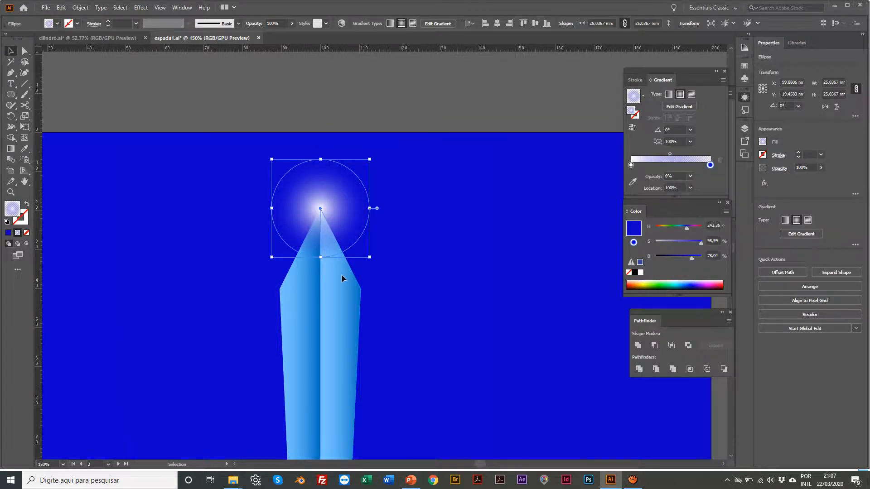
Scale the glow circle to about 33 mm across and move it slightly down over the blade tip
{"action": "key", "text": "s"}
{"action": "scroll", "coordinate": [388, 276], "scroll_direction": "right", "scroll_amount": 1}
{"action": "left_click_drag", "start_coordinate": [373, 266], "coordinate": [390, 293]}
{"action": "scroll", "coordinate": [356, 154], "scroll_direction": "down", "scroll_amount": 1}
{"action": "scroll", "coordinate": [356, 154], "scroll_direction": "right", "scroll_amount": 1}
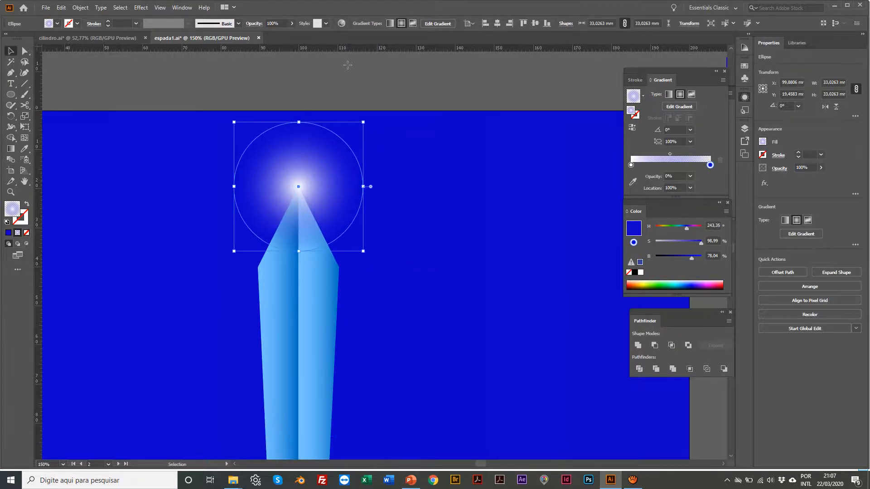
{"action": "key", "text": "v"}
{"action": "left_click", "coordinate": [283, 117]}
{"action": "left_click_drag", "start_coordinate": [273, 182], "coordinate": [273, 186]}
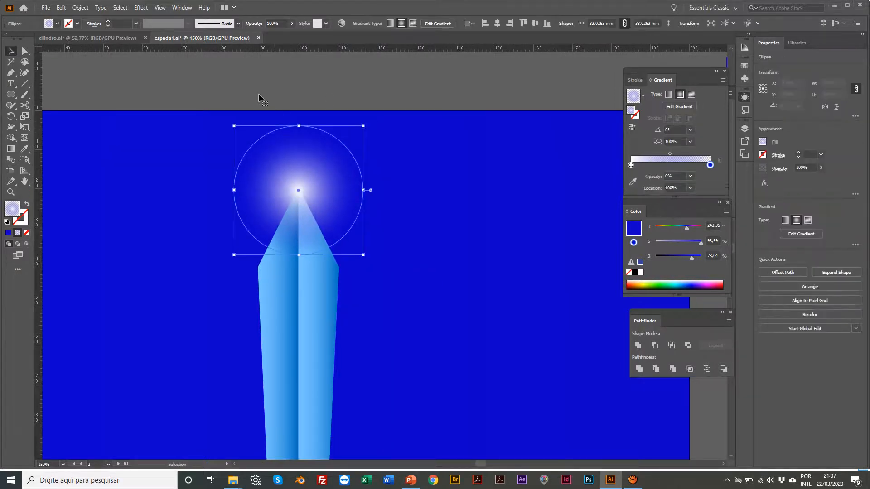
{"action": "left_click", "coordinate": [263, 105]}
Examine the glow at the blade tip against the whole sword artboard and close up
{"action": "key", "text": "z"}
{"action": "left_click", "coordinate": [385, 311], "text": "alt"}
{"action": "left_click", "coordinate": [385, 311], "text": "alt"}
{"action": "left_click", "coordinate": [388, 252], "text": "alt"}
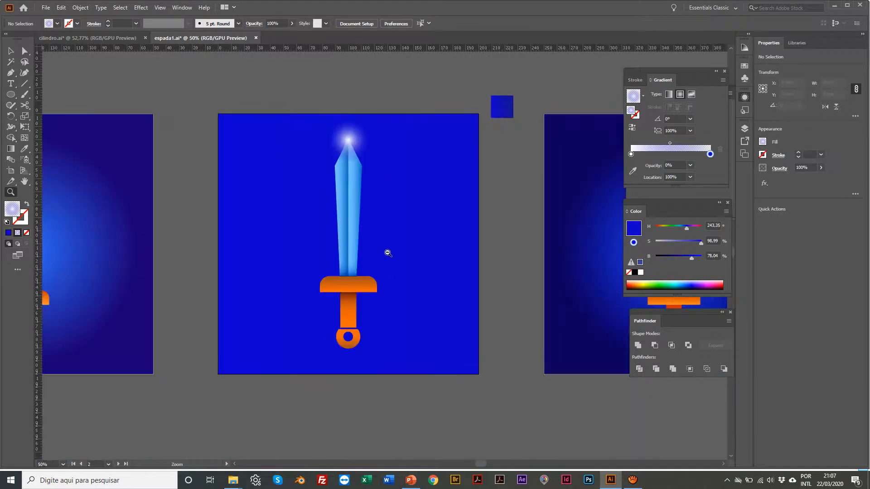
{"action": "left_click", "coordinate": [379, 213]}
{"action": "left_click", "coordinate": [398, 249]}
{"action": "key", "text": "v"}
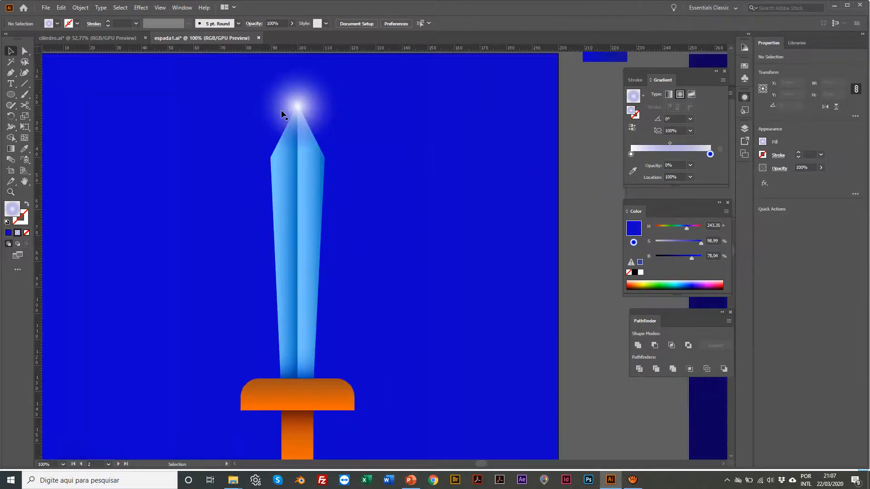
Duplicate the tip glow onto the guard's right end and scale the copy to about 22 mm across
{"action": "left_click_drag", "start_coordinate": [282, 99], "coordinate": [332, 372]}
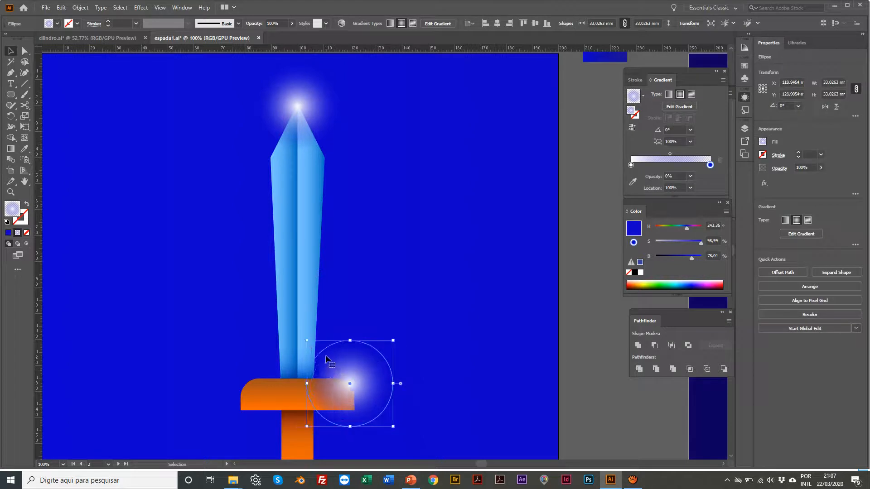
{"action": "left_click_drag", "start_coordinate": [307, 340], "coordinate": [325, 348]}
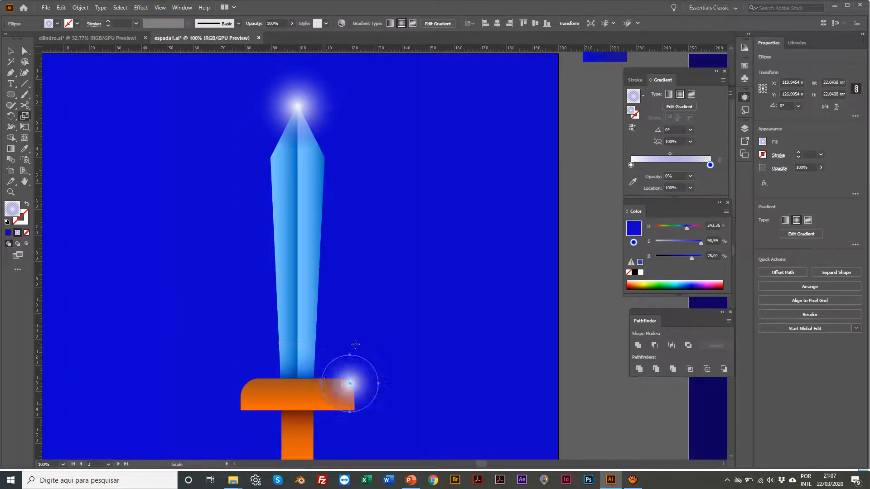
{"action": "left_click", "coordinate": [619, 370]}
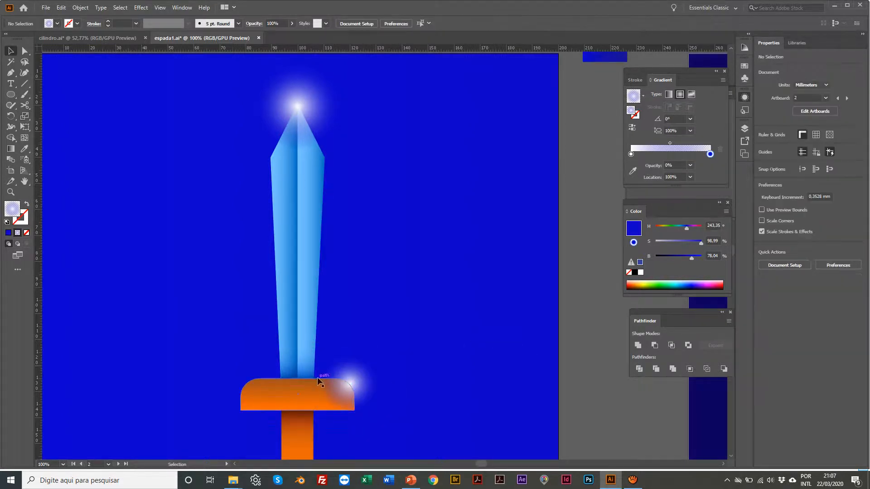
Move the small glow up over the blade's lower right edge and show its appearance attributes
{"action": "left_click_drag", "start_coordinate": [328, 362], "coordinate": [333, 334]}
{"action": "left_click", "coordinate": [335, 342]}
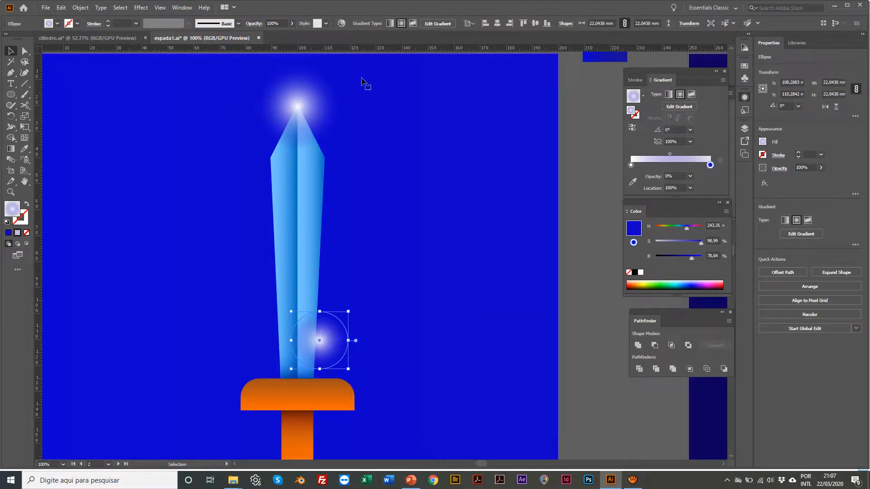
{"action": "left_click", "coordinate": [185, 8]}
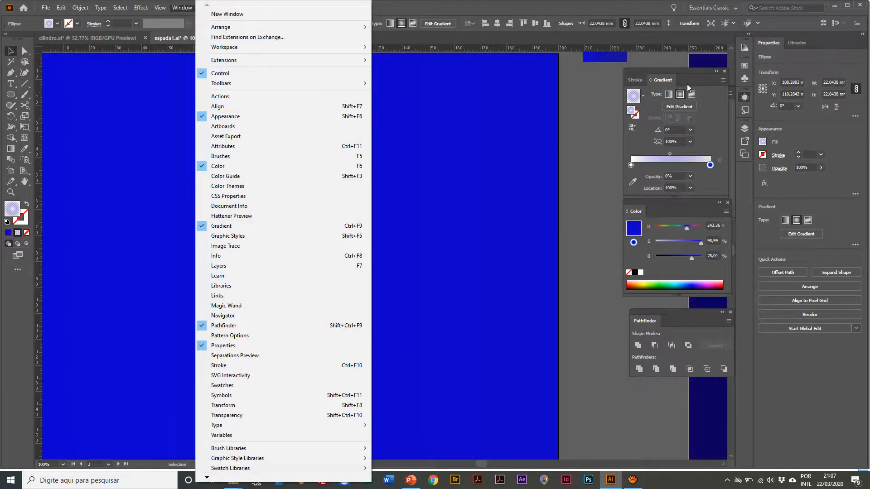
{"action": "left_click", "coordinate": [311, 118]}
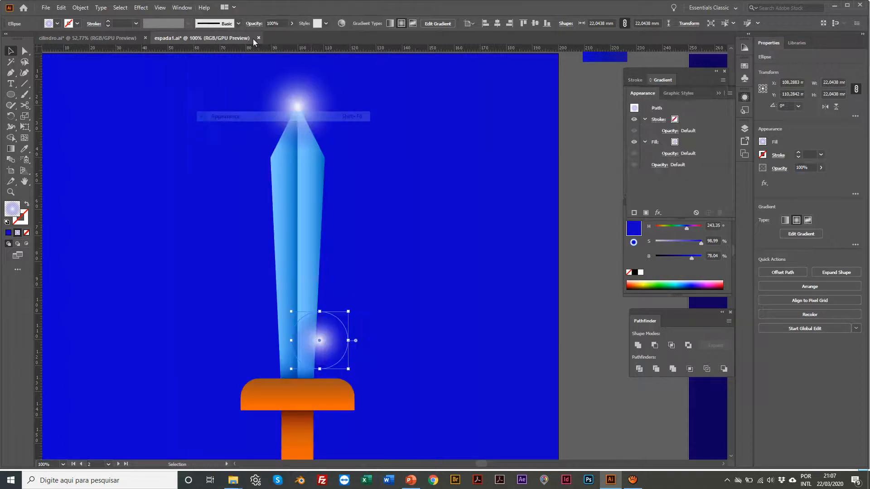
{"action": "left_click", "coordinate": [177, 8]}
{"action": "left_click", "coordinate": [213, 120]}
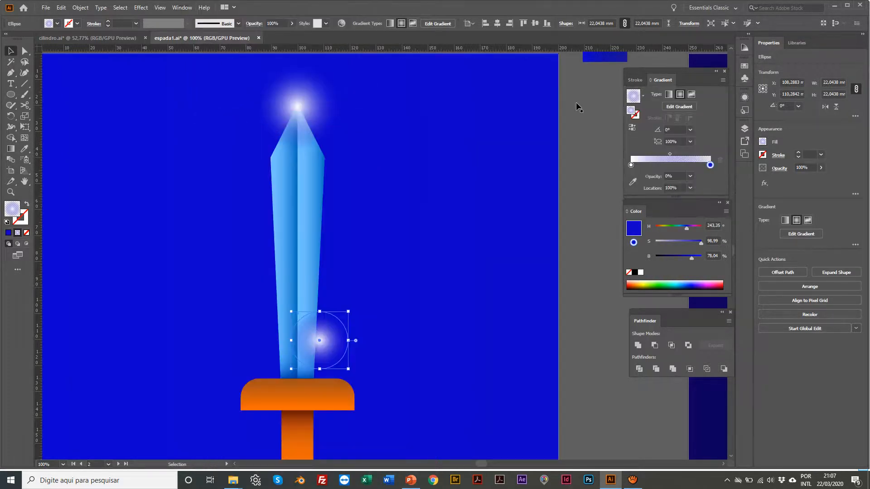
{"action": "left_click", "coordinate": [191, 7]}
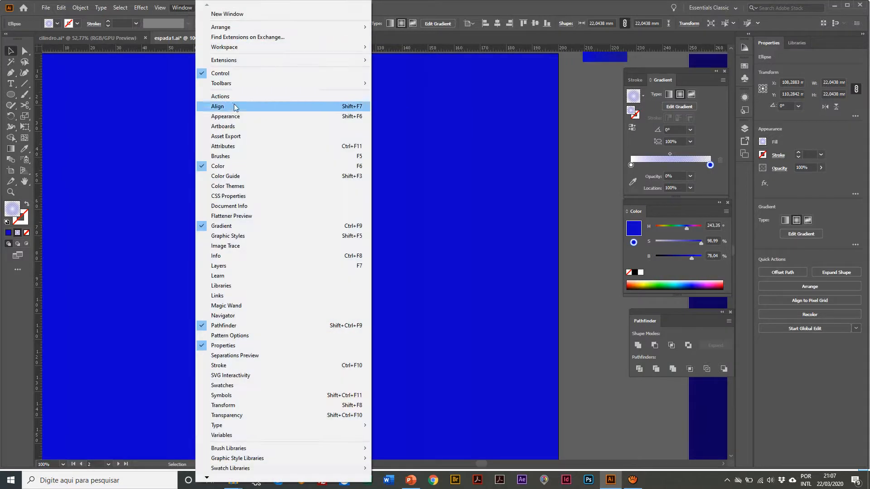
{"action": "left_click", "coordinate": [243, 116]}
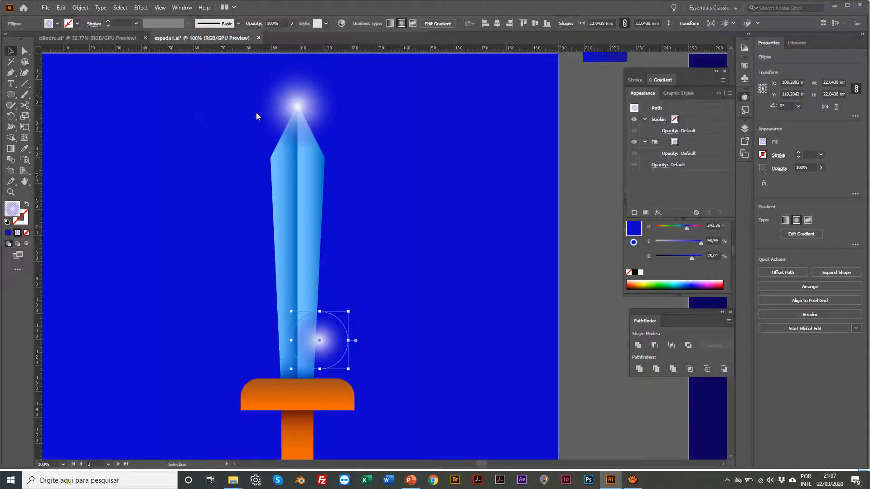
Try Soft Light blending on the small glow's fill, and set it to Hard Light
{"action": "left_click", "coordinate": [672, 154]}
{"action": "left_click", "coordinate": [597, 171]}
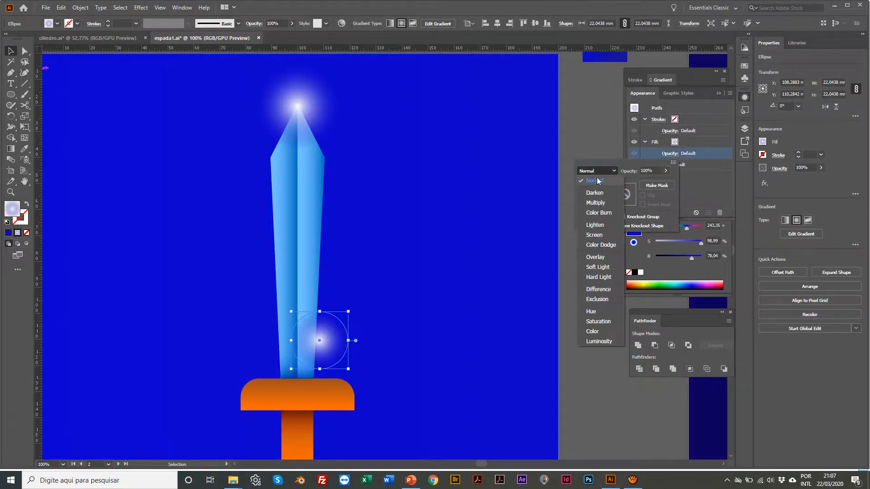
{"action": "left_click", "coordinate": [597, 267]}
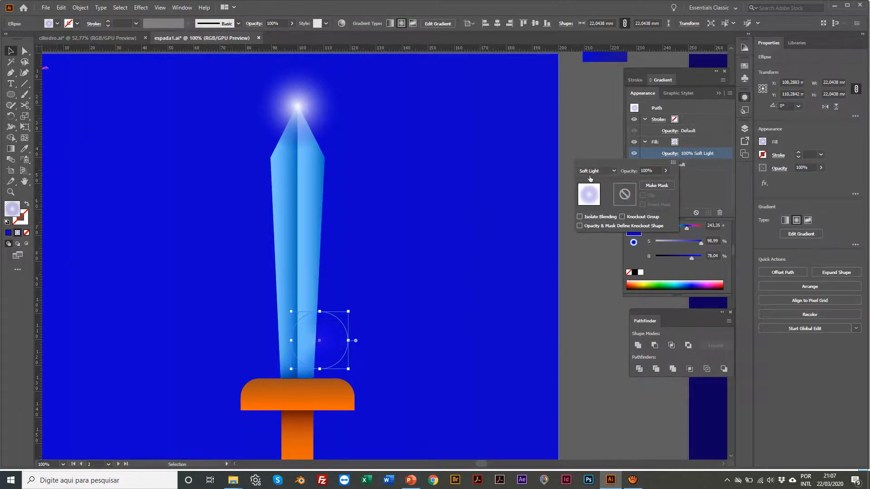
{"action": "left_click", "coordinate": [595, 171]}
{"action": "left_click", "coordinate": [597, 280]}
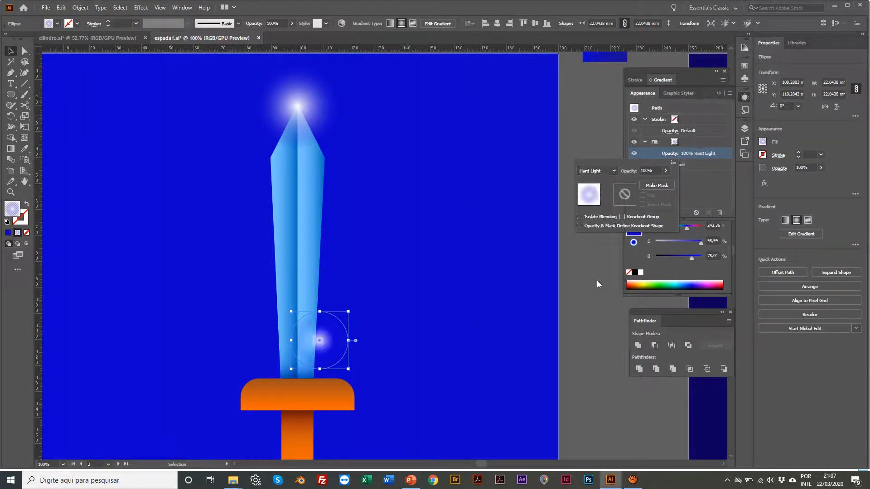
Enlarge the small glow to about 30.5 mm across and place it over the guard's upper right corner
{"action": "left_click", "coordinate": [334, 352]}
{"action": "left_click_drag", "start_coordinate": [348, 368], "coordinate": [370, 391]}
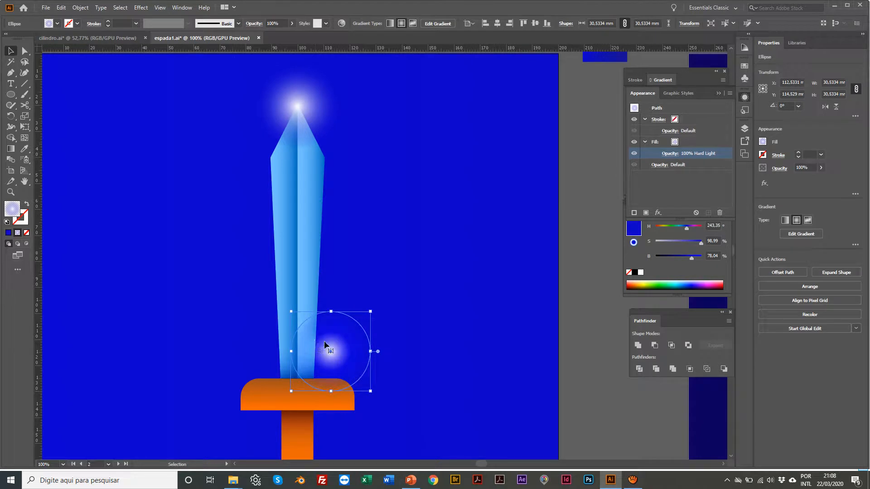
{"action": "left_click_drag", "start_coordinate": [324, 341], "coordinate": [348, 374]}
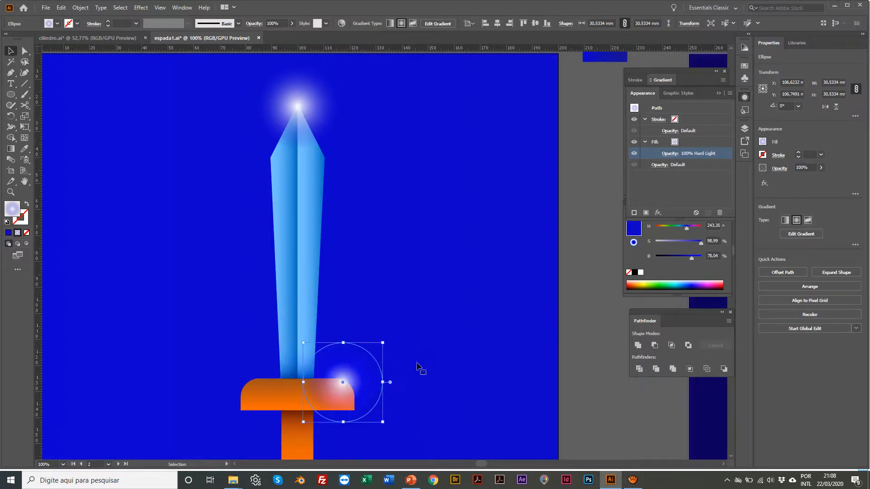
{"action": "left_click", "coordinate": [561, 330]}
{"action": "left_click", "coordinate": [557, 330]}
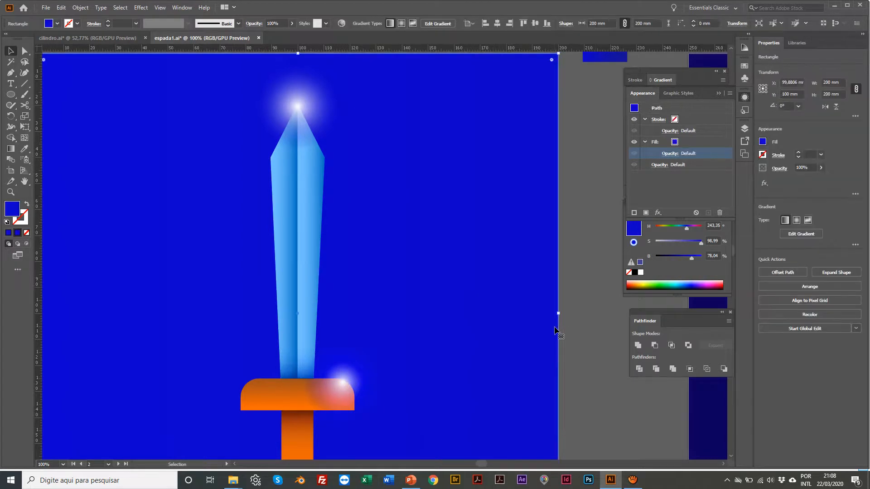
Examine the tip glow and the guard glow on the sword artboard
{"action": "scroll", "coordinate": [558, 333], "scroll_direction": "up", "scroll_amount": 3}
{"action": "scroll", "coordinate": [557, 333], "scroll_direction": "left", "scroll_amount": 2}
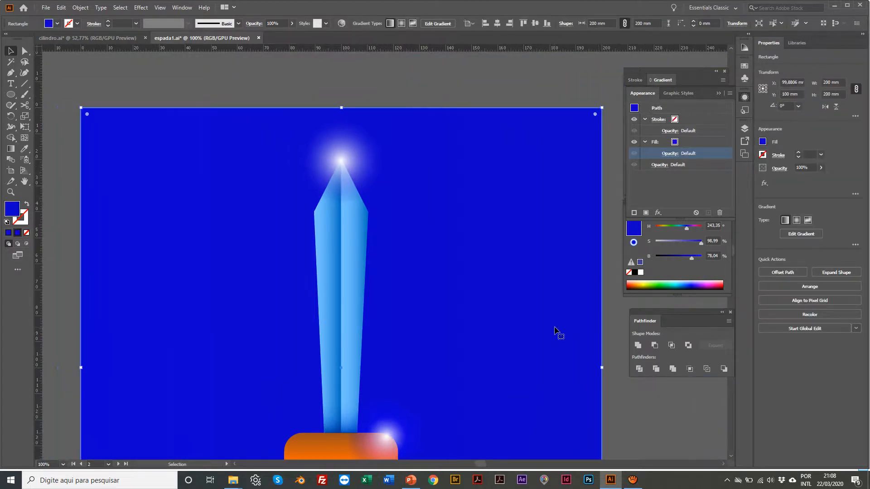
{"action": "left_click", "coordinate": [355, 79]}
{"action": "scroll", "coordinate": [355, 79], "scroll_direction": "down", "scroll_amount": 5}
{"action": "scroll", "coordinate": [355, 81], "scroll_direction": "up", "scroll_amount": 5}
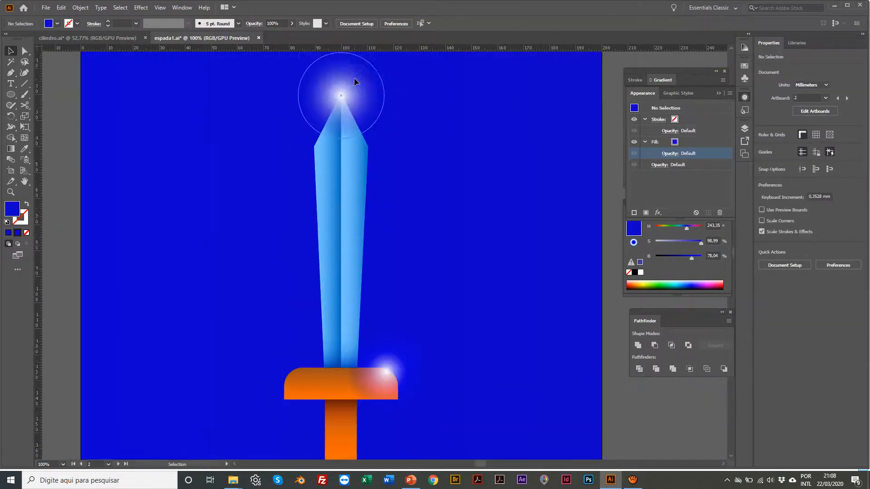
{"action": "scroll", "coordinate": [354, 81], "scroll_direction": "right", "scroll_amount": 2}
{"action": "key", "text": "z"}
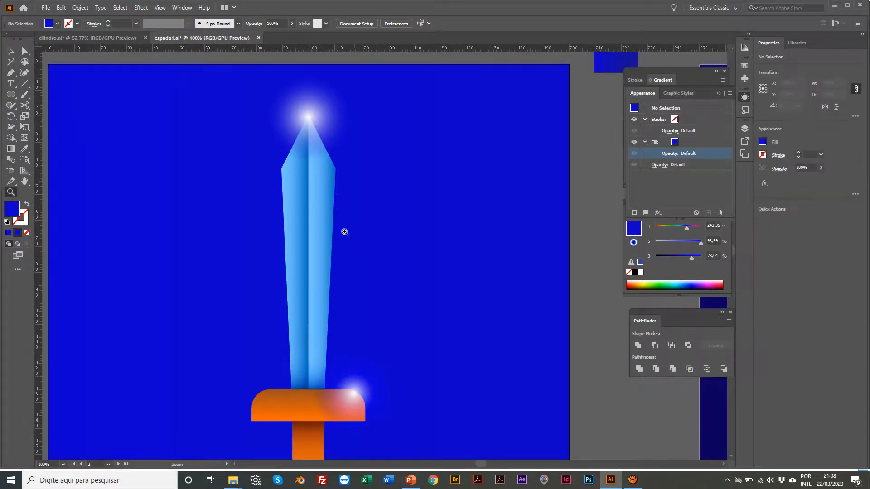
{"action": "left_click", "coordinate": [344, 233], "text": "alt"}
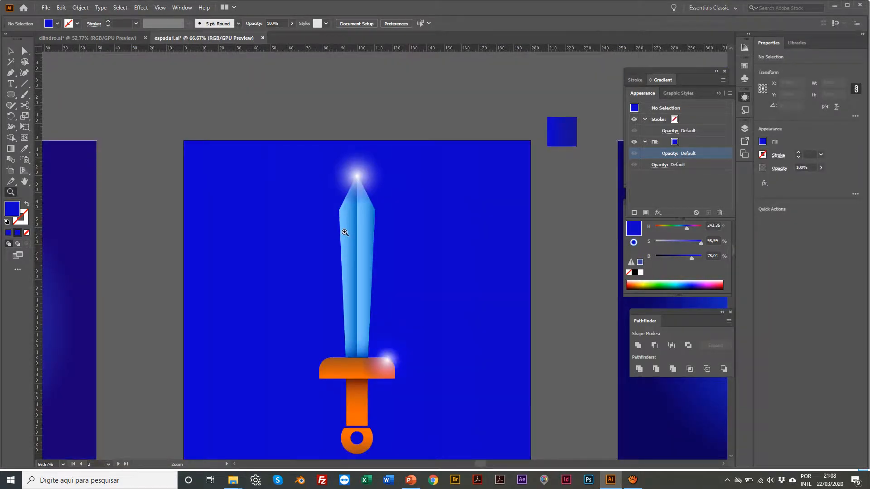
Delete the small blue square between the sword artboard and the example
{"action": "scroll", "coordinate": [349, 240], "scroll_direction": "right", "scroll_amount": 3}
{"action": "scroll", "coordinate": [351, 243], "scroll_direction": "down", "scroll_amount": 2}
{"action": "key", "text": "v"}
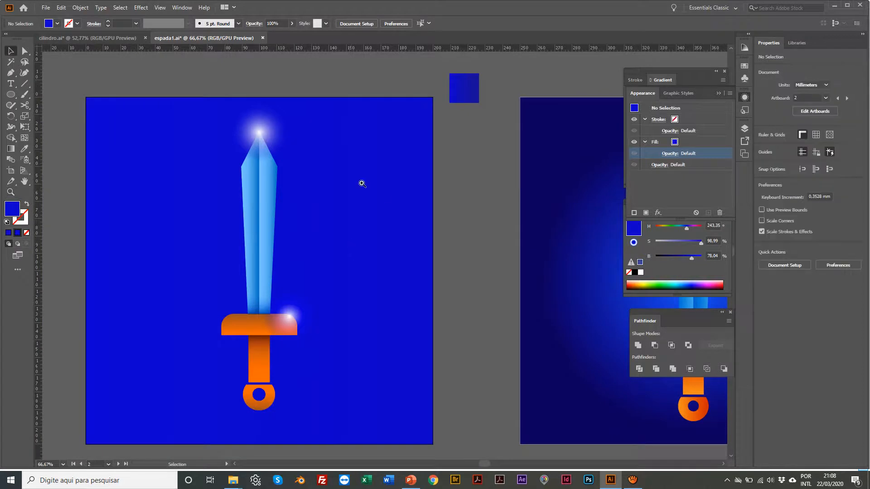
{"action": "left_click", "coordinate": [462, 88]}
{"action": "key", "text": "Delete"}
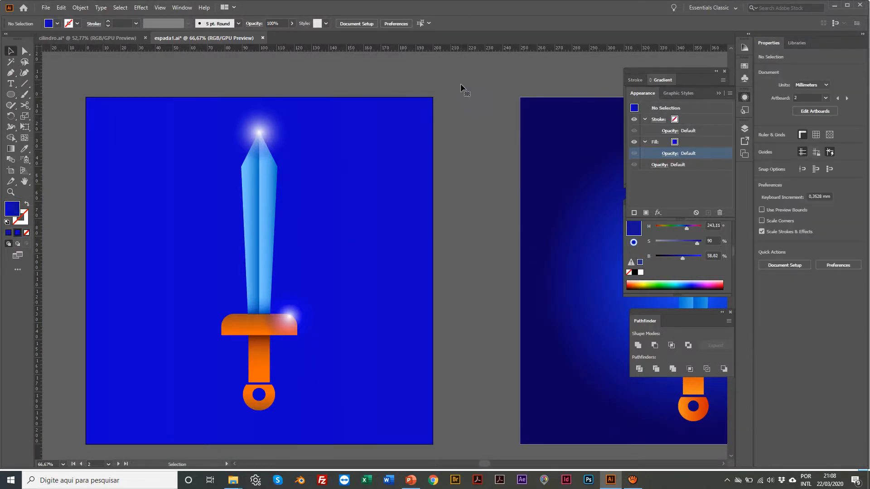
Examine the grain on the example sword's tip and background close up, and compare it with the sword artboard
{"action": "scroll", "coordinate": [454, 136], "scroll_direction": "right", "scroll_amount": 1}
{"action": "scroll", "coordinate": [453, 139], "scroll_direction": "right", "scroll_amount": 3}
{"action": "key", "text": "z"}
{"action": "left_click", "coordinate": [511, 195]}
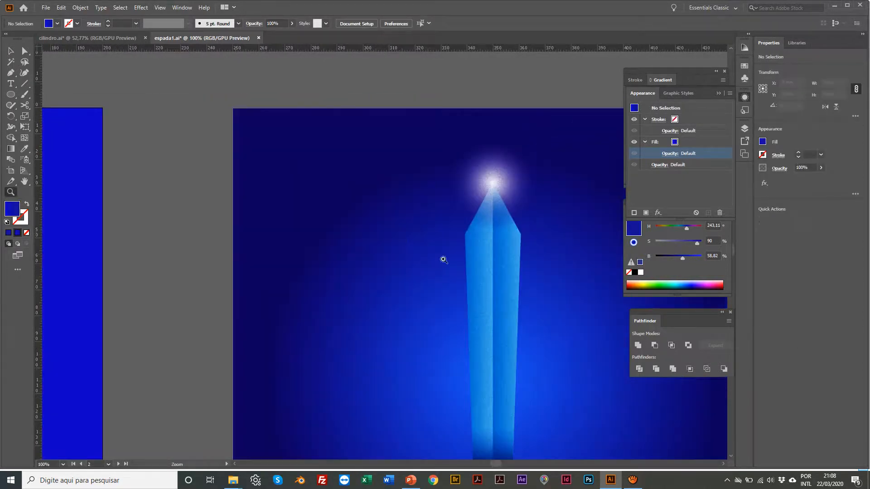
{"action": "scroll", "coordinate": [392, 200], "scroll_direction": "right", "scroll_amount": 2}
{"action": "left_click_drag", "start_coordinate": [335, 136], "coordinate": [394, 207]}
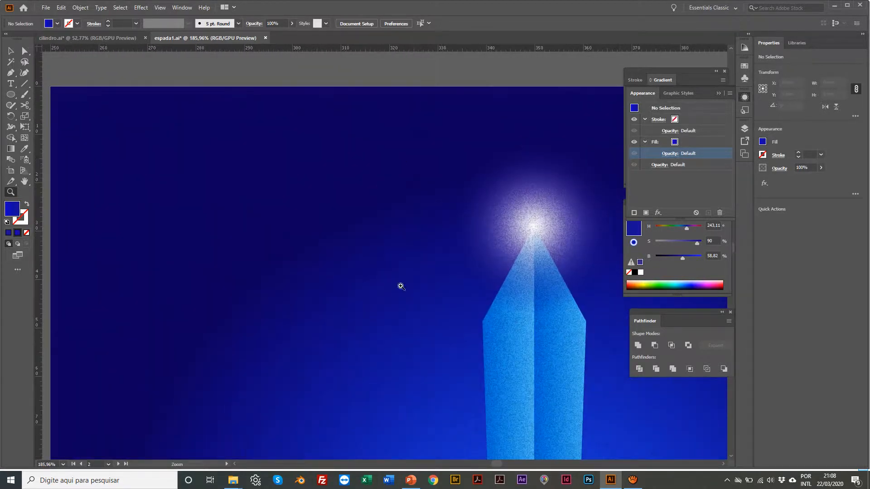
{"action": "scroll", "coordinate": [544, 339], "scroll_direction": "left", "scroll_amount": 5}
{"action": "left_click", "coordinate": [316, 288], "text": "alt"}
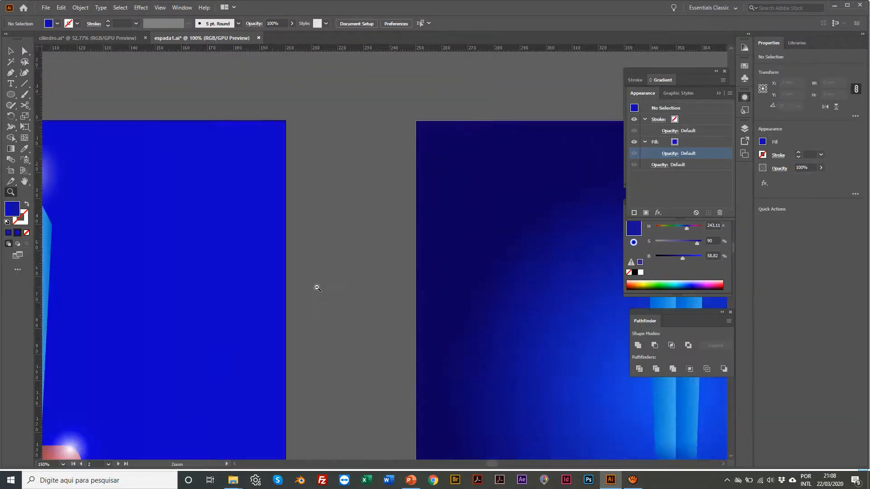
{"action": "left_click", "coordinate": [317, 287], "text": "alt"}
{"action": "scroll", "coordinate": [297, 309], "scroll_direction": "left", "scroll_amount": 5}
{"action": "scroll", "coordinate": [297, 310], "scroll_direction": "down", "scroll_amount": 2}
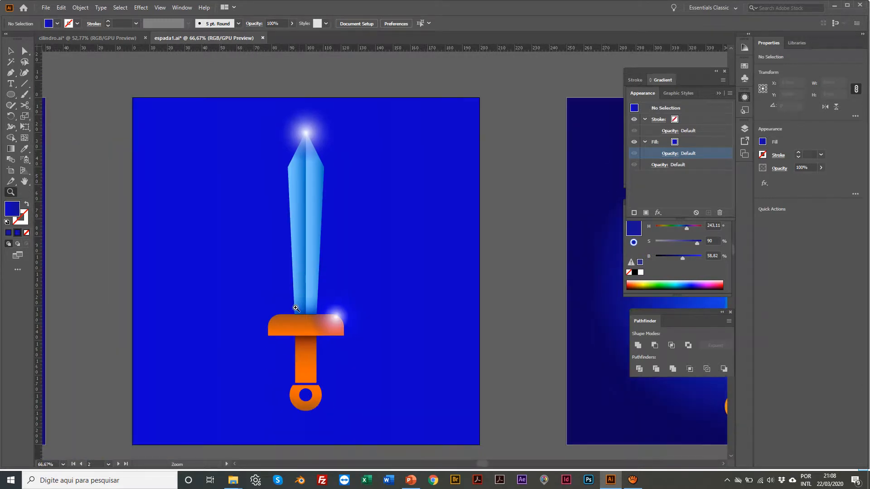
{"action": "scroll", "coordinate": [297, 310], "scroll_direction": "up", "scroll_amount": 1}
Group all of the sword artwork with its background and place a copy exactly in front of it
{"action": "key", "text": "v"}
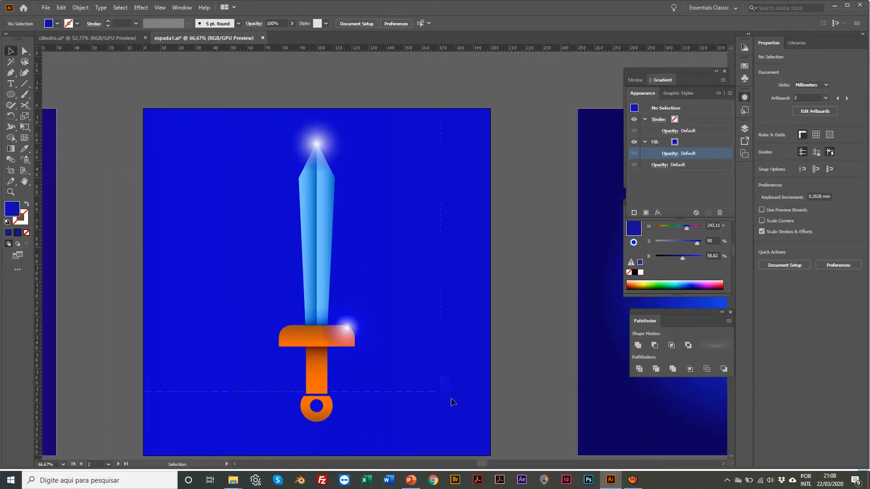
{"action": "scroll", "coordinate": [452, 402], "scroll_direction": "down", "scroll_amount": 1}
{"action": "key", "text": "ctrl+a"}
{"action": "scroll", "coordinate": [521, 442], "scroll_direction": "down", "scroll_amount": 1}
{"action": "scroll", "coordinate": [520, 442], "scroll_direction": "left", "scroll_amount": 1}
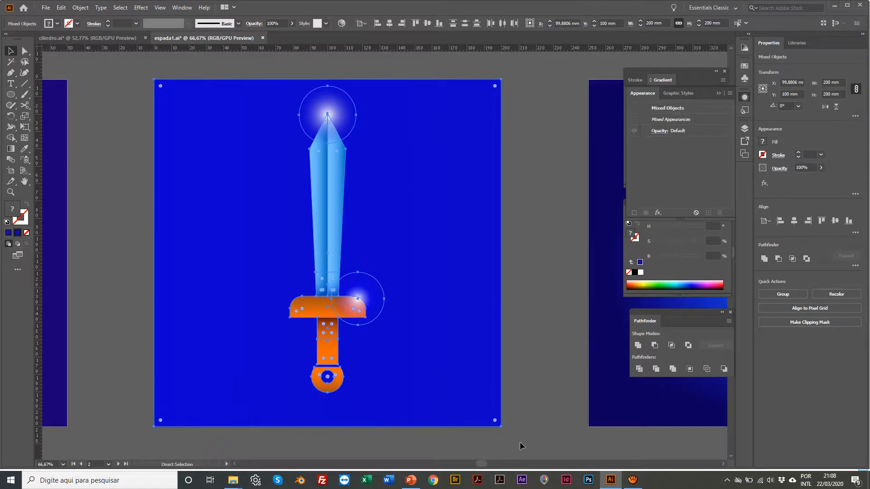
{"action": "scroll", "coordinate": [539, 354], "scroll_direction": "up", "scroll_amount": 1}
{"action": "key", "text": "a"}
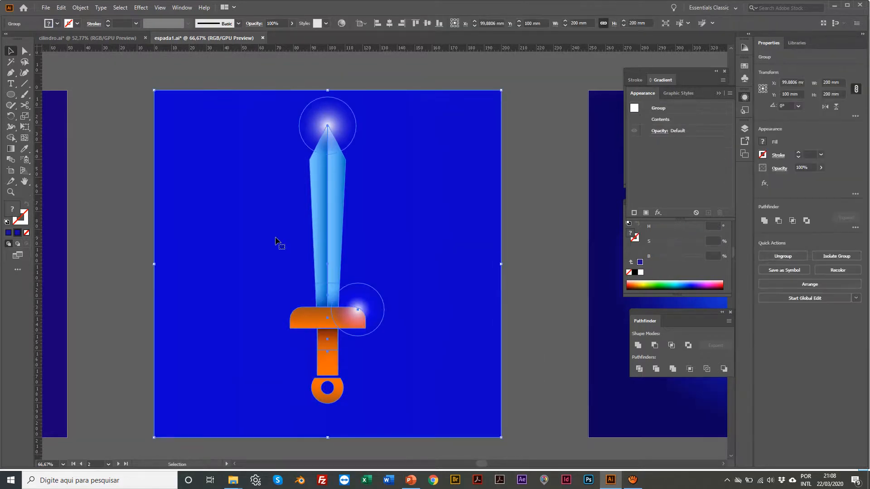
{"action": "key", "text": "v"}
{"action": "left_click", "coordinate": [82, 8]}
{"action": "left_click", "coordinate": [97, 123]}
Apply the Mezzotint effect with the Fine Dots type to the front copy of the sword artwork
{"action": "left_click", "coordinate": [141, 8]}
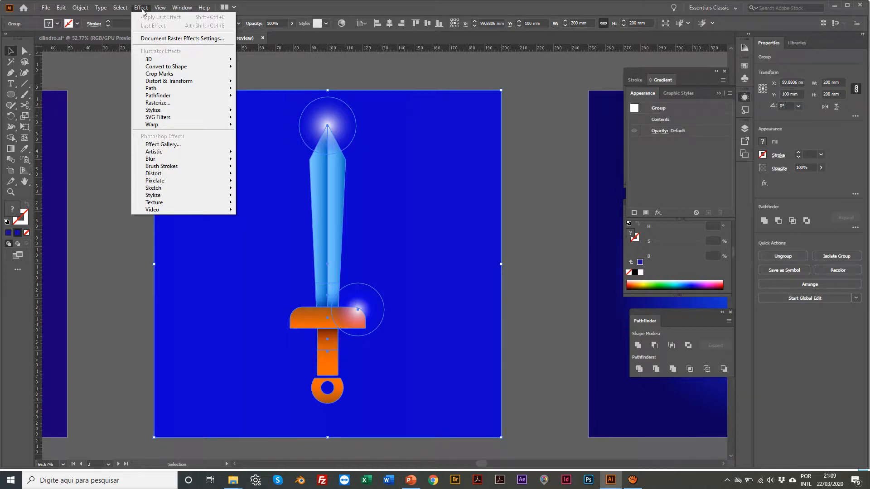
{"action": "mouse_move", "coordinate": [187, 181]}
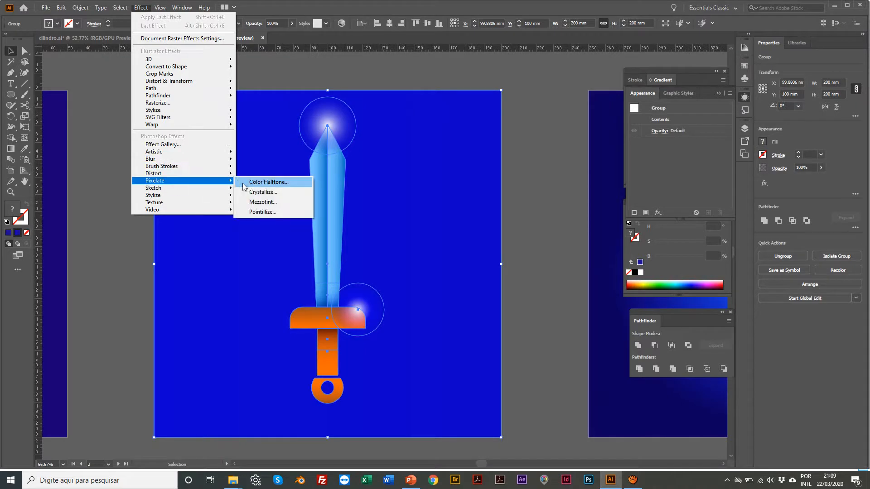
{"action": "left_click", "coordinate": [257, 201]}
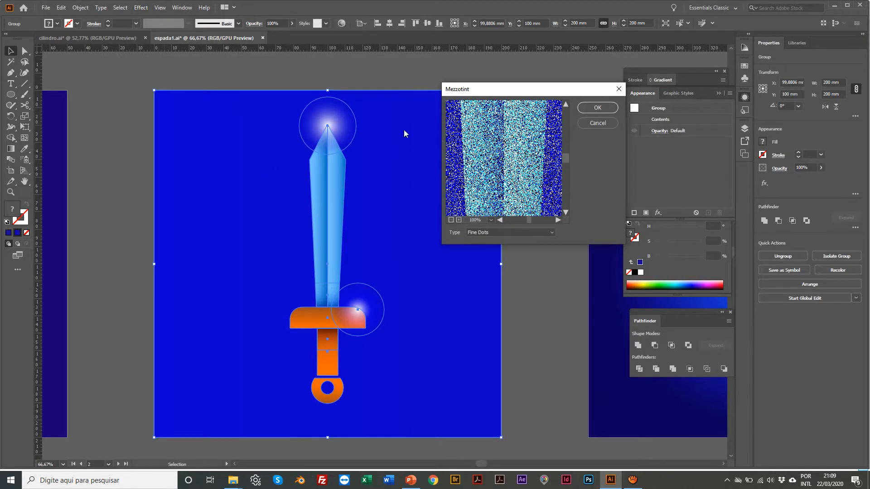
{"action": "left_click", "coordinate": [598, 109]}
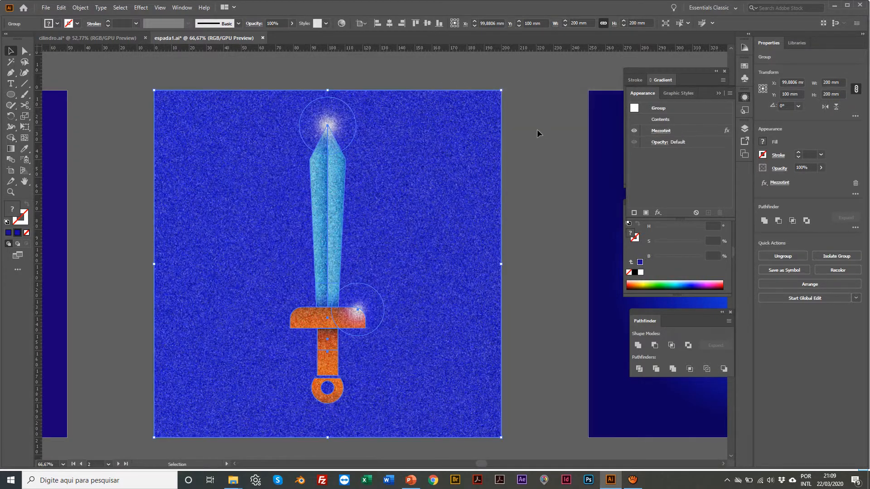
Inspect the textured group close up, move it aside to check the artwork beneath, and undo the move
{"action": "left_click", "coordinate": [537, 129]}
{"action": "key", "text": "z"}
{"action": "left_click", "coordinate": [341, 178]}
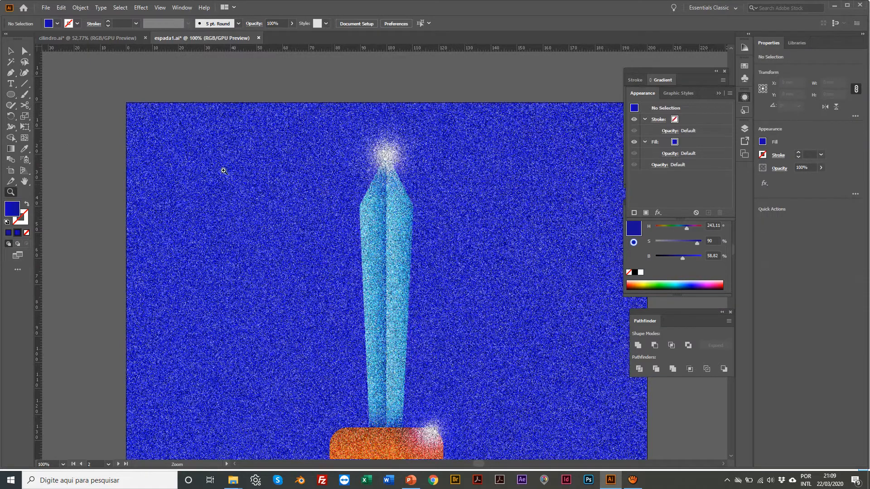
{"action": "key", "text": "v"}
{"action": "left_click_drag", "start_coordinate": [208, 176], "coordinate": [253, 217]}
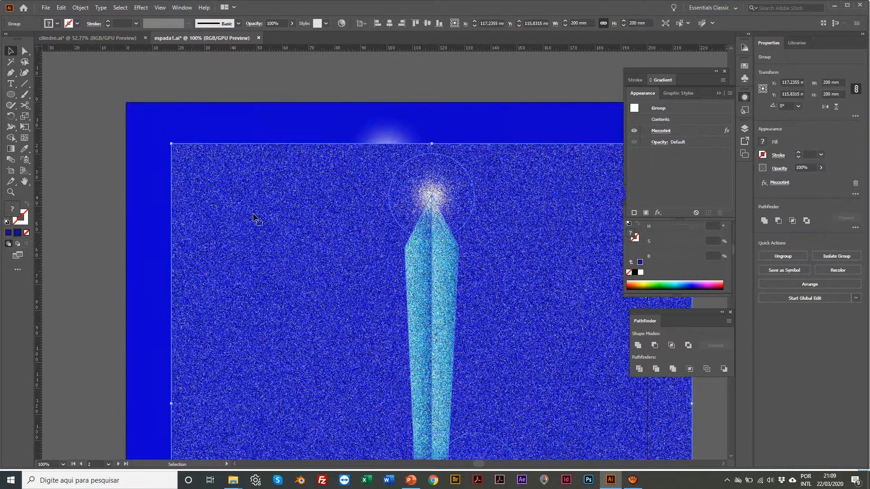
{"action": "key", "text": "ctrl+z"}
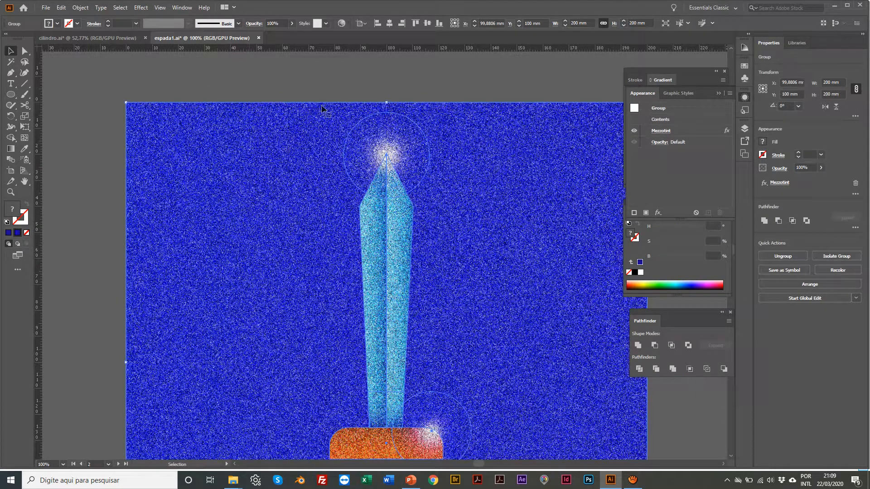
Set the Mezzotint copy of the sword artwork to the Multiply blend mode at 30% opacity
{"action": "left_click", "coordinate": [301, 86]}
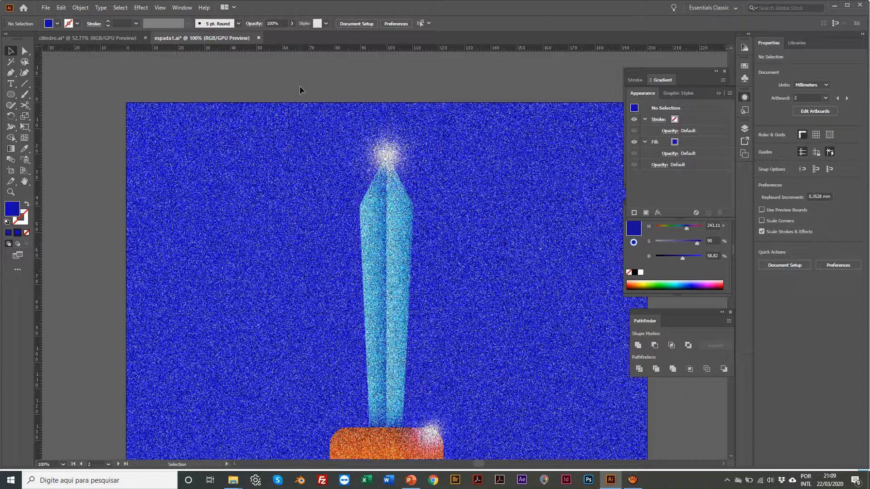
{"action": "left_click", "coordinate": [276, 140]}
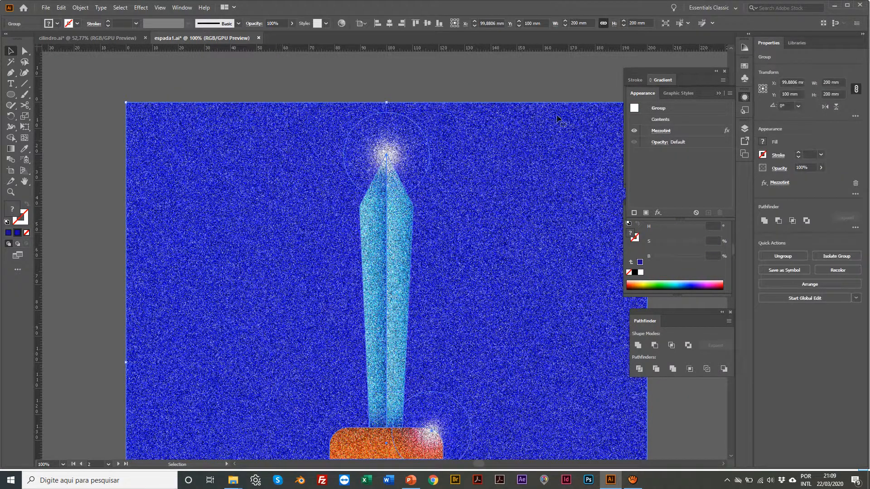
{"action": "left_click", "coordinate": [664, 144]}
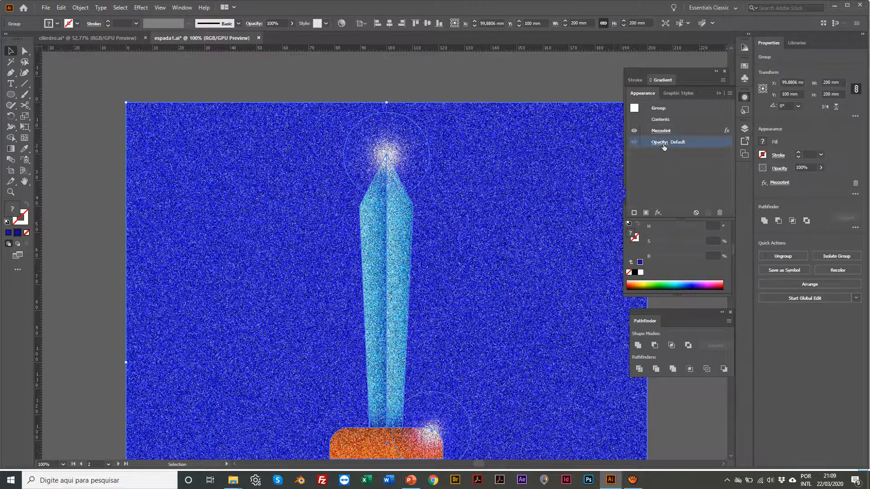
{"action": "left_click", "coordinate": [663, 146]}
{"action": "left_click", "coordinate": [587, 160]}
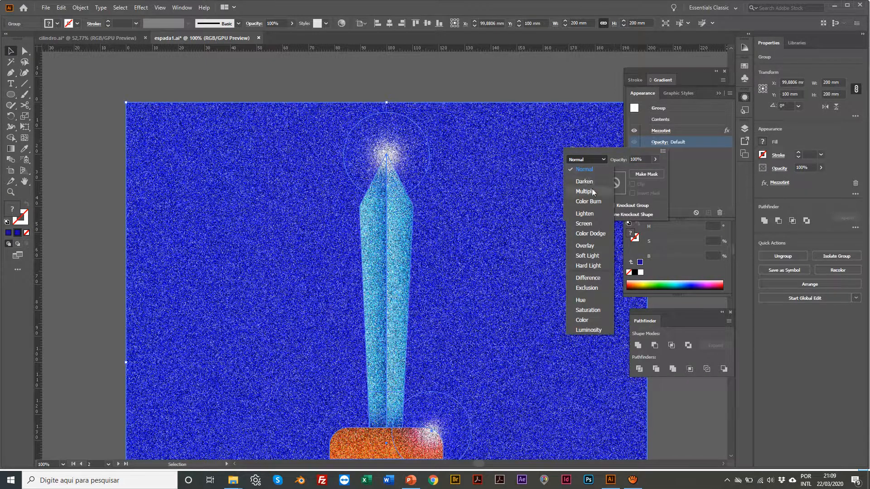
{"action": "left_click", "coordinate": [585, 191]}
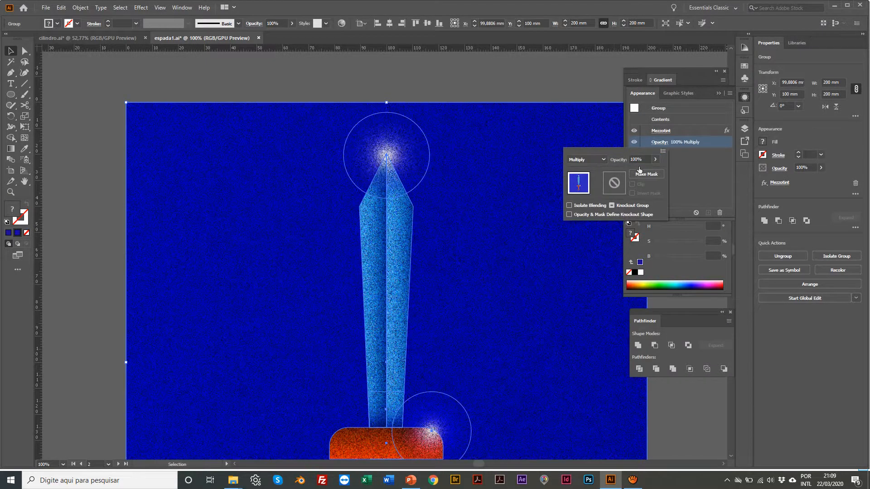
{"action": "left_click_drag", "start_coordinate": [655, 160], "coordinate": [631, 172]}
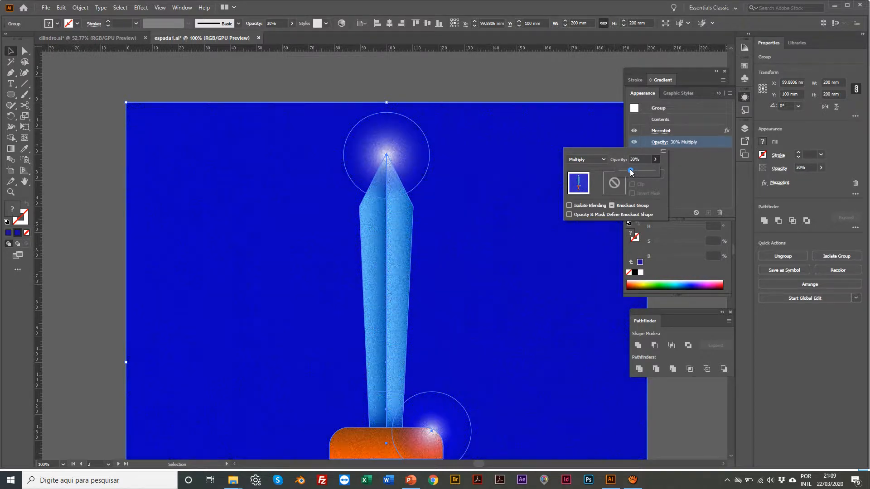
Examine the multiplied grain close up on the blade, guard and handle, and return to the full artboard view
{"action": "left_click", "coordinate": [419, 73]}
{"action": "scroll", "coordinate": [412, 69], "scroll_direction": "left", "scroll_amount": 1}
{"action": "left_click", "coordinate": [412, 69]}
{"action": "key", "text": "z"}
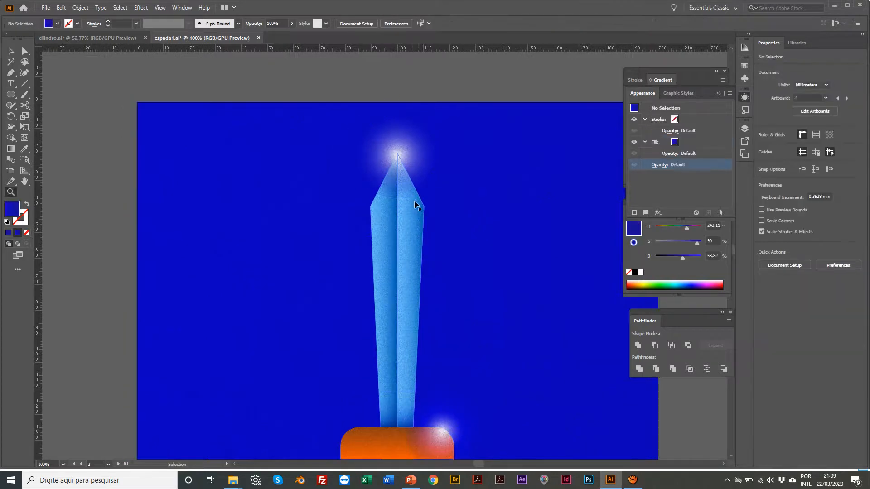
{"action": "left_click", "coordinate": [414, 200]}
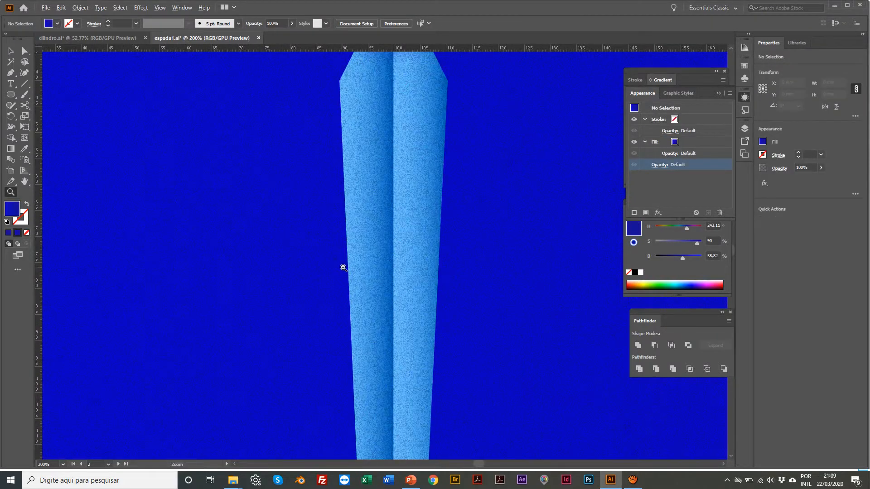
{"action": "left_click", "coordinate": [344, 270], "text": "alt"}
{"action": "left_click", "coordinate": [379, 323]}
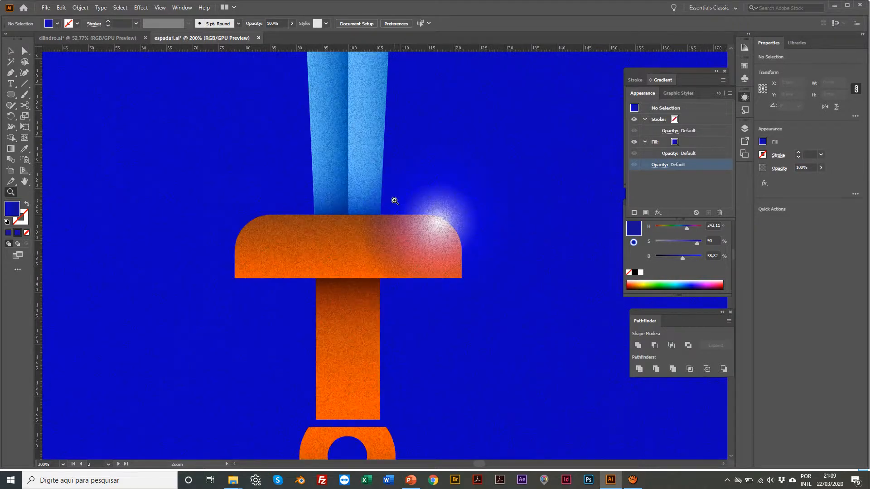
{"action": "key", "text": "ctrl+0"}
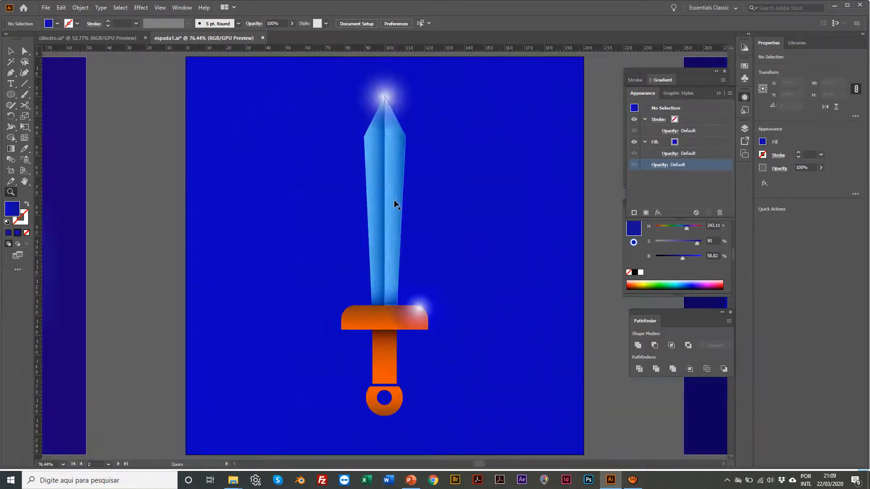
Remove the Mezzotint copy from the front and place a fresh copy of the plain sword group in its place
{"action": "key", "text": "v"}
{"action": "left_click", "coordinate": [299, 112]}
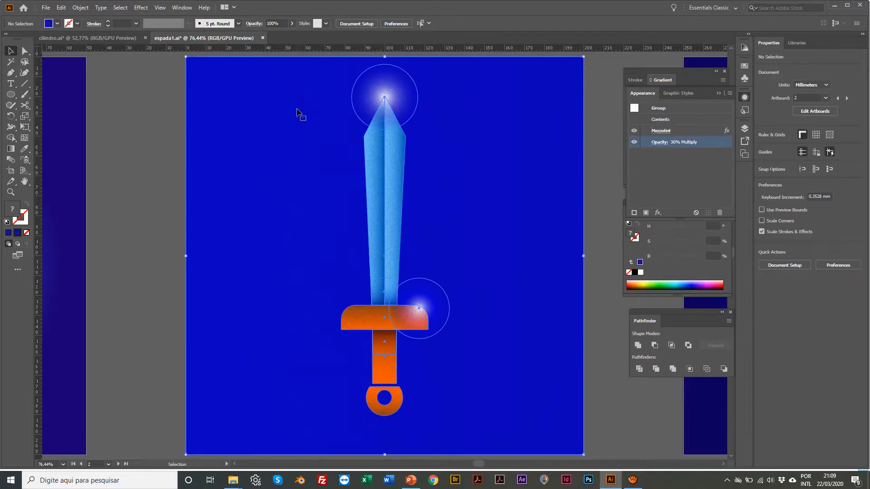
{"action": "key", "text": "ctrl+2"}
{"action": "left_click", "coordinate": [283, 129]}
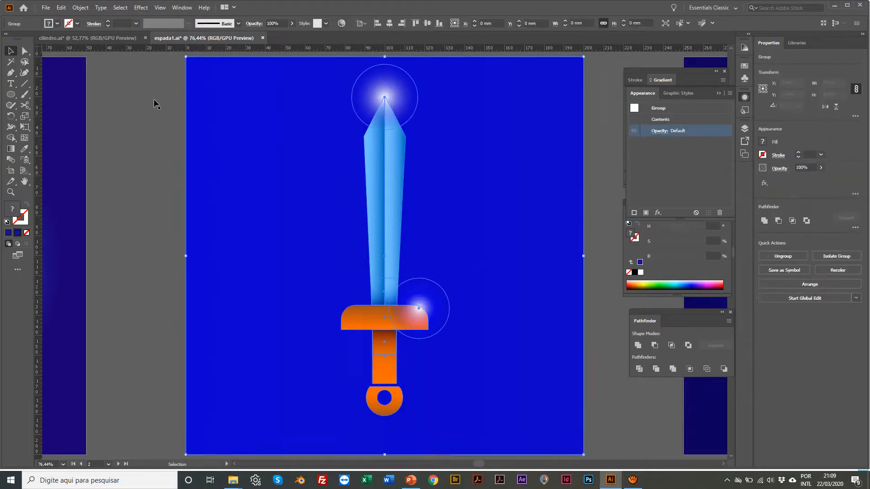
{"action": "left_click", "coordinate": [133, 102]}
{"action": "left_click", "coordinate": [218, 114]}
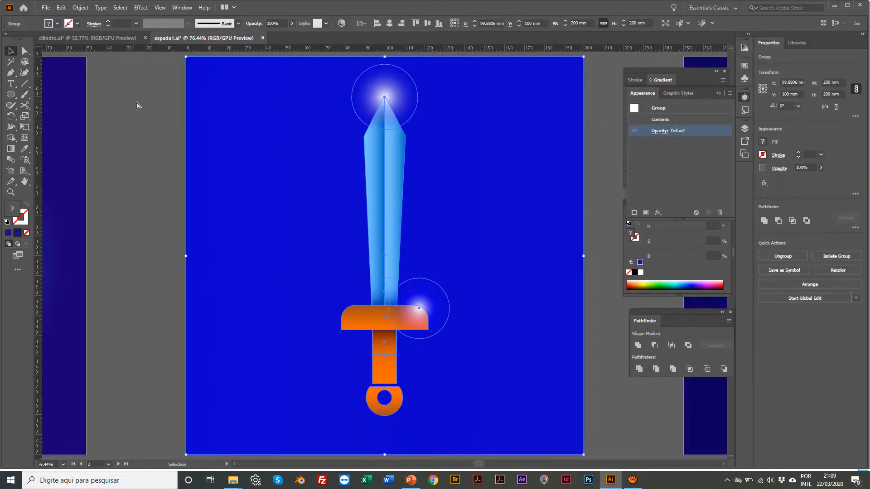
Apply the Color Halftone effect to the front sword group with a maximum radius of 8 pixels and the default screen angles
{"action": "left_click", "coordinate": [80, 7]}
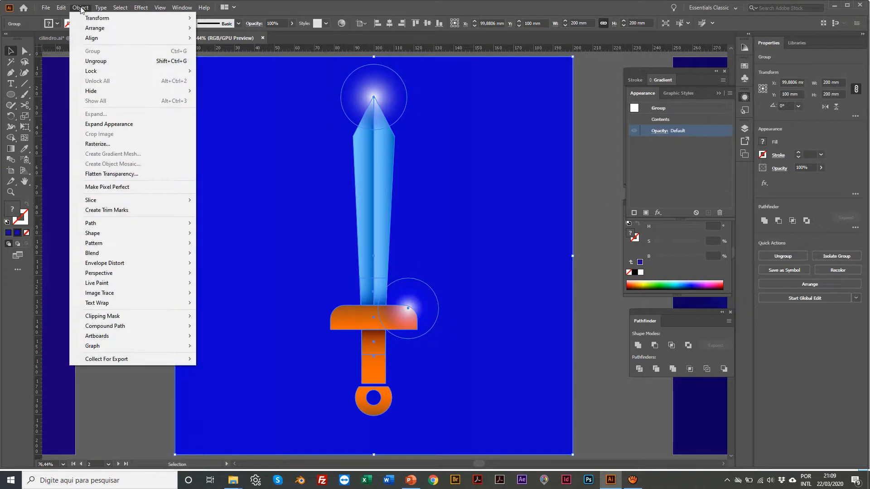
{"action": "left_click", "coordinate": [113, 124]}
{"action": "left_click", "coordinate": [140, 8]}
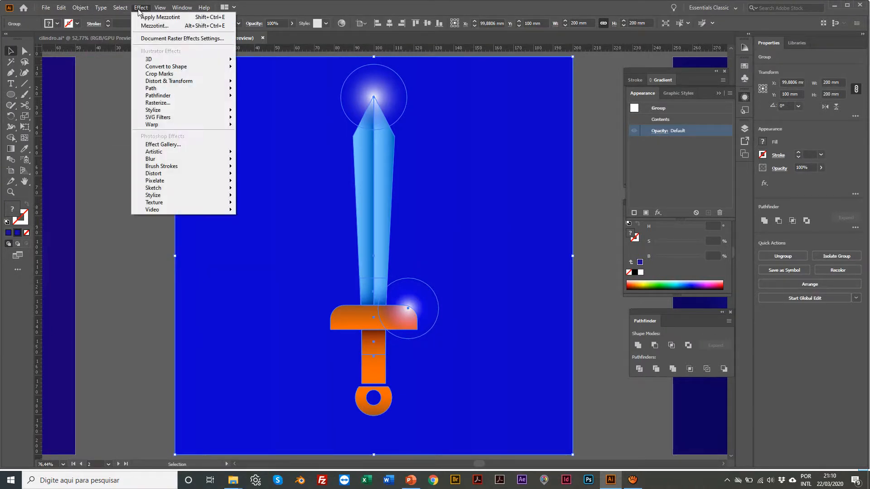
{"action": "mouse_move", "coordinate": [170, 181]}
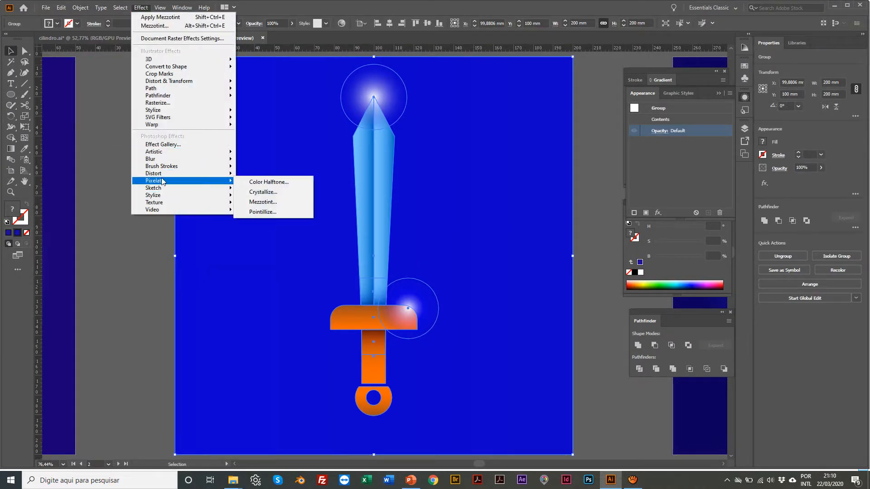
{"action": "left_click", "coordinate": [254, 183]}
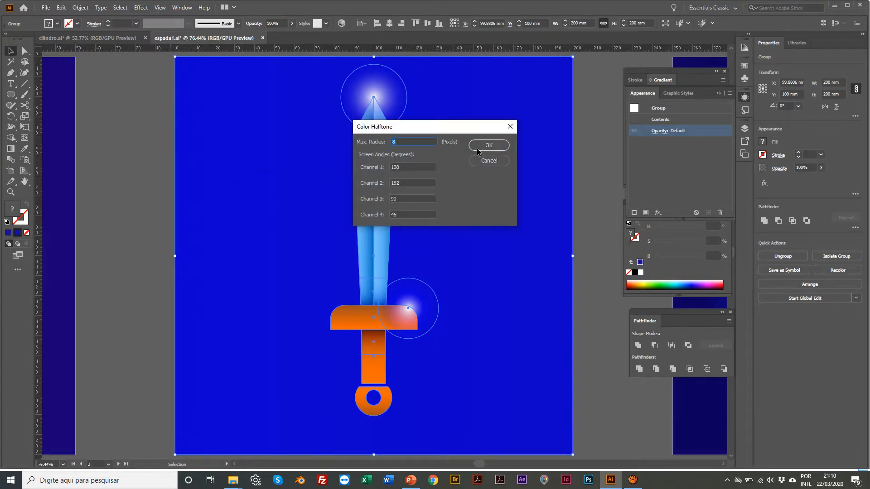
{"action": "left_click", "coordinate": [487, 146]}
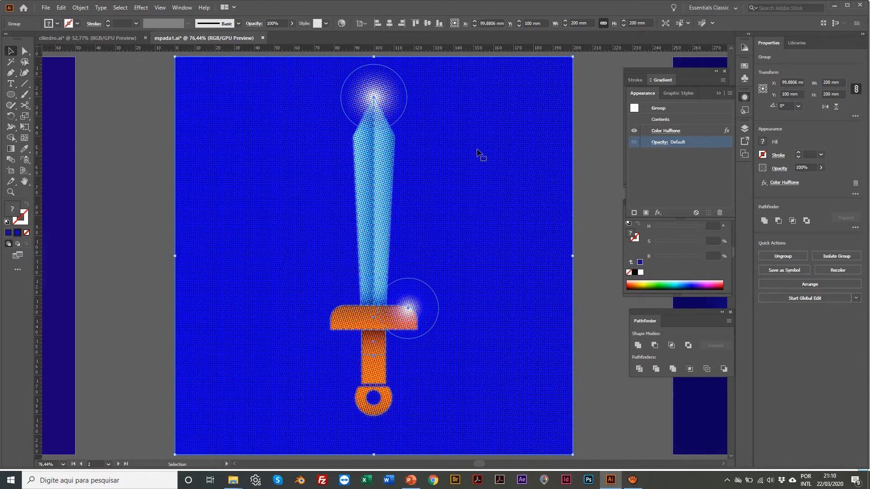
Set the halftoned sword group to the Overlay blend mode at 20% opacity
{"action": "left_click", "coordinate": [659, 142]}
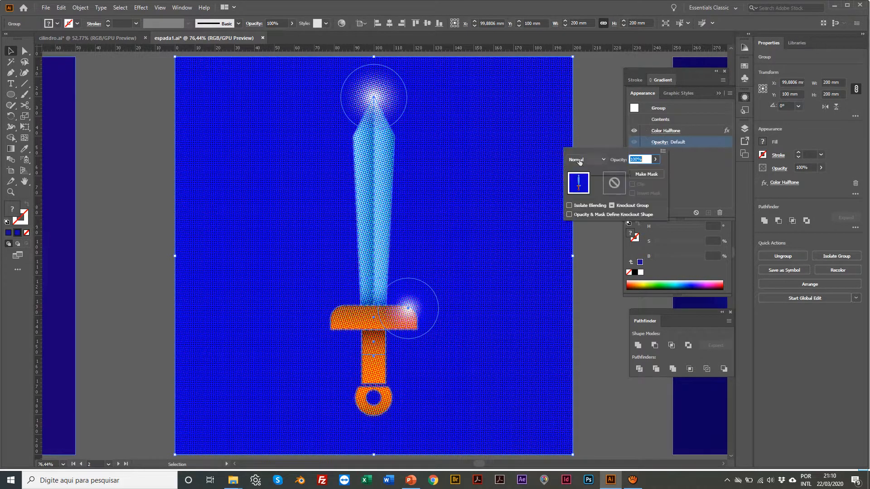
{"action": "left_click", "coordinate": [586, 160]}
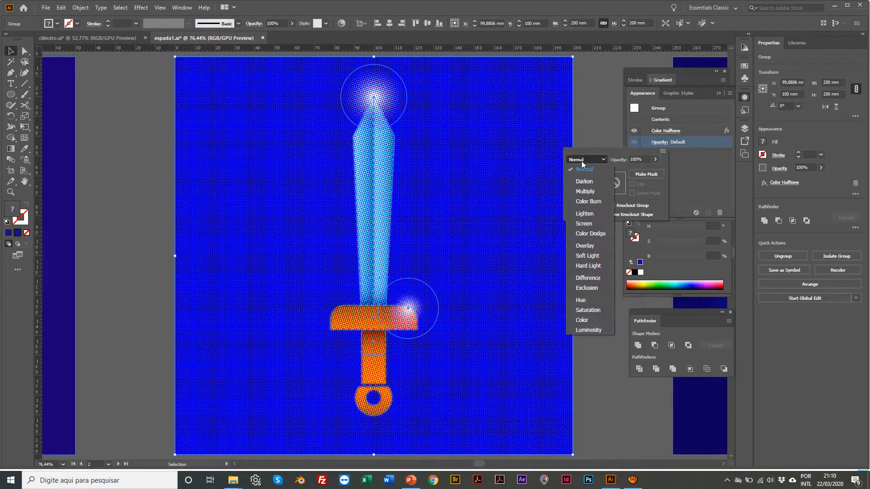
{"action": "left_click", "coordinate": [585, 245]}
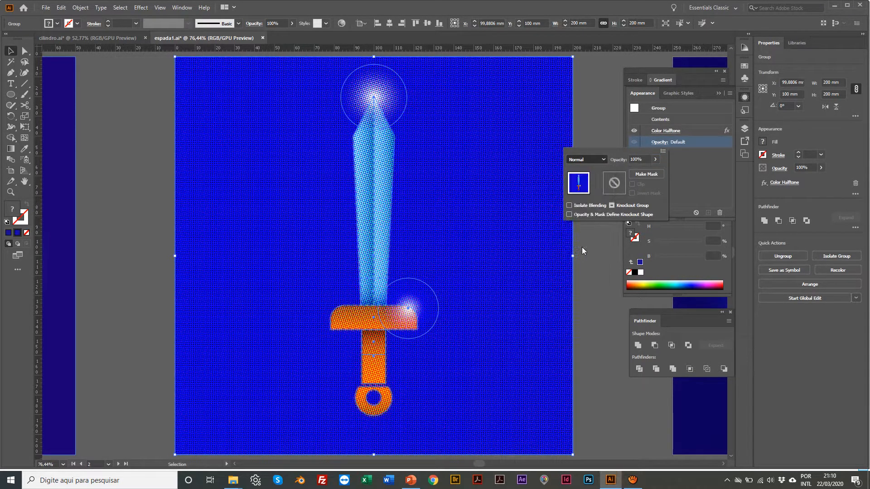
{"action": "left_click", "coordinate": [639, 161]}
{"action": "left_click", "coordinate": [655, 159]}
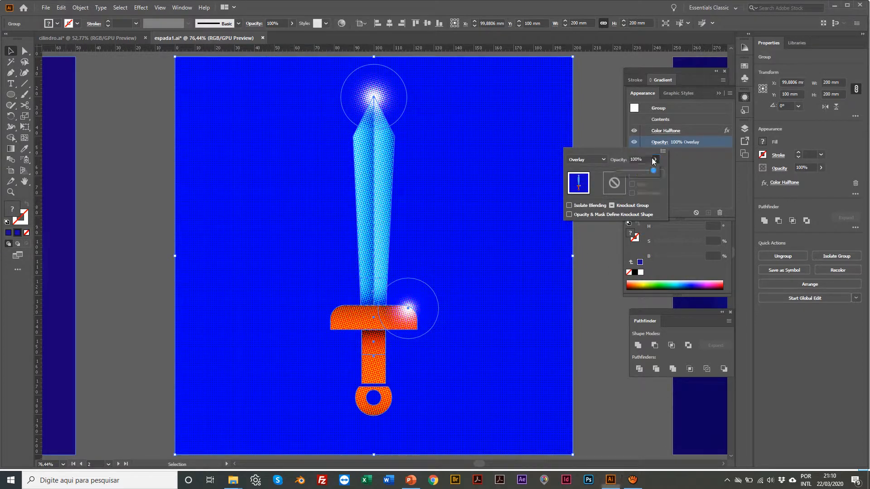
{"action": "left_click_drag", "start_coordinate": [646, 170], "coordinate": [631, 171]}
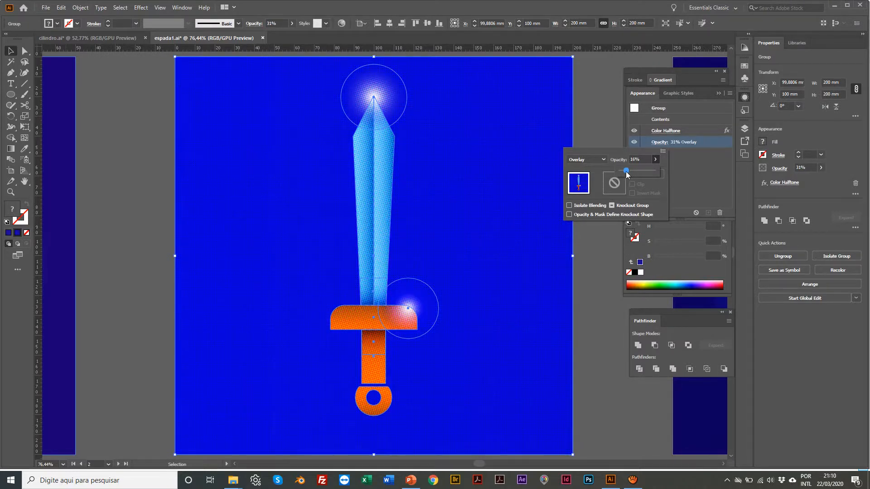
{"action": "left_click", "coordinate": [586, 114]}
Examine the halftone dots close up on the blade, guard and tip glow, and return to the full artboard view
{"action": "key", "text": "z"}
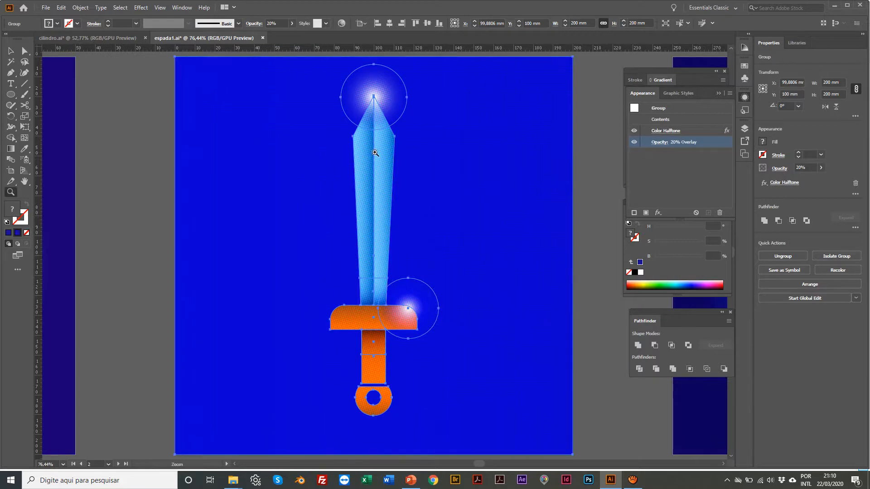
{"action": "left_click", "coordinate": [376, 155]}
{"action": "left_click", "coordinate": [378, 150]}
{"action": "scroll", "coordinate": [389, 239], "scroll_direction": "down", "scroll_amount": 10}
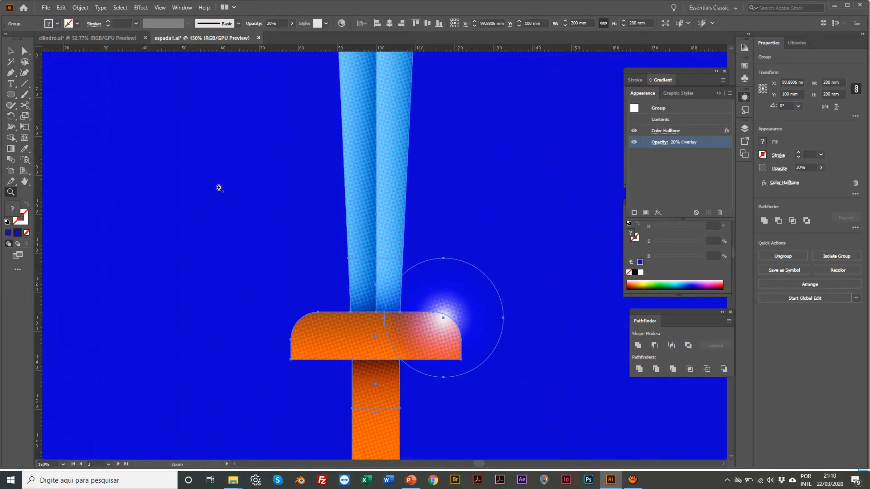
{"action": "key", "text": "ctrl+0"}
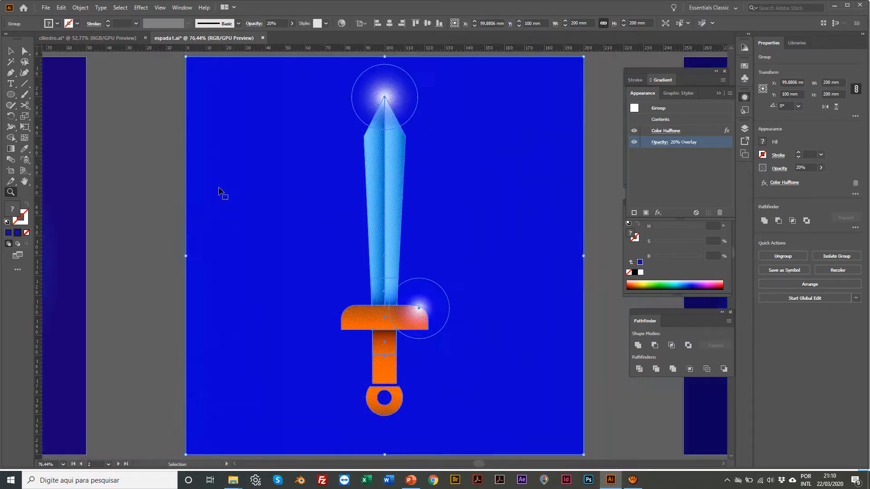
{"action": "left_click", "coordinate": [341, 197]}
{"action": "left_click", "coordinate": [408, 208]}
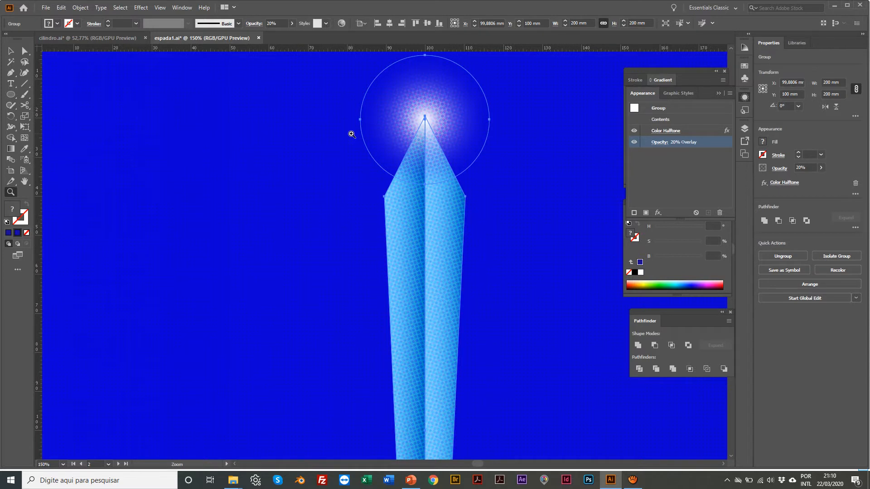
{"action": "key", "text": "ctrl+0"}
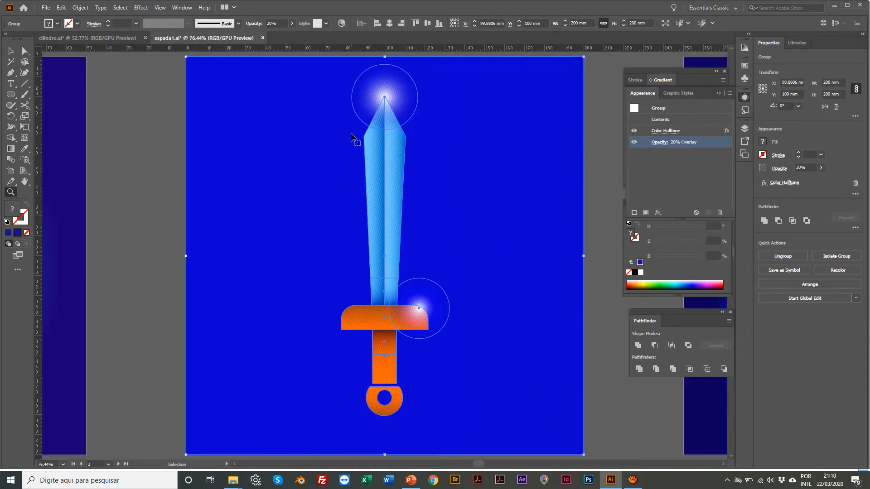